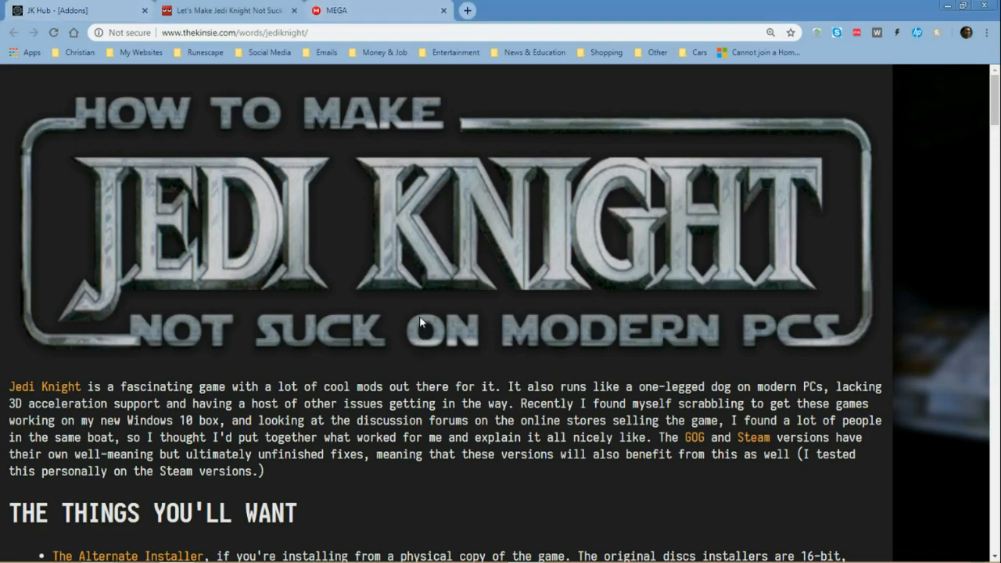
# Step: Skim the Jedi Knight modern-PC guide, from its introduction through the patching and dgVoodoo instructions to the closing section
pyautogui.scroll(-1, 420, 319)
pyautogui.scroll(2, 420, 319)
pyautogui.scroll(-4, 424, 397)
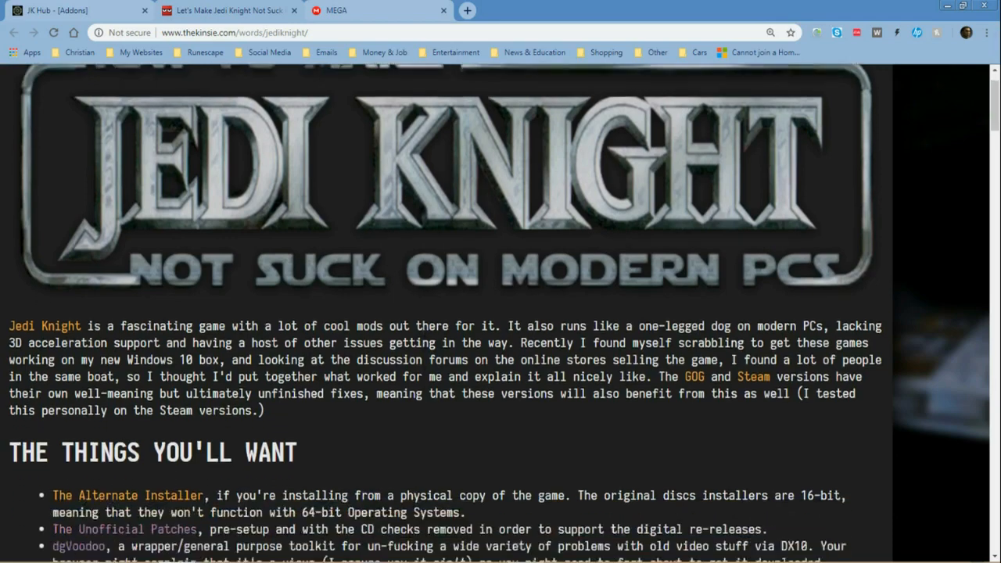
pyautogui.scroll(-12, 425, 397)
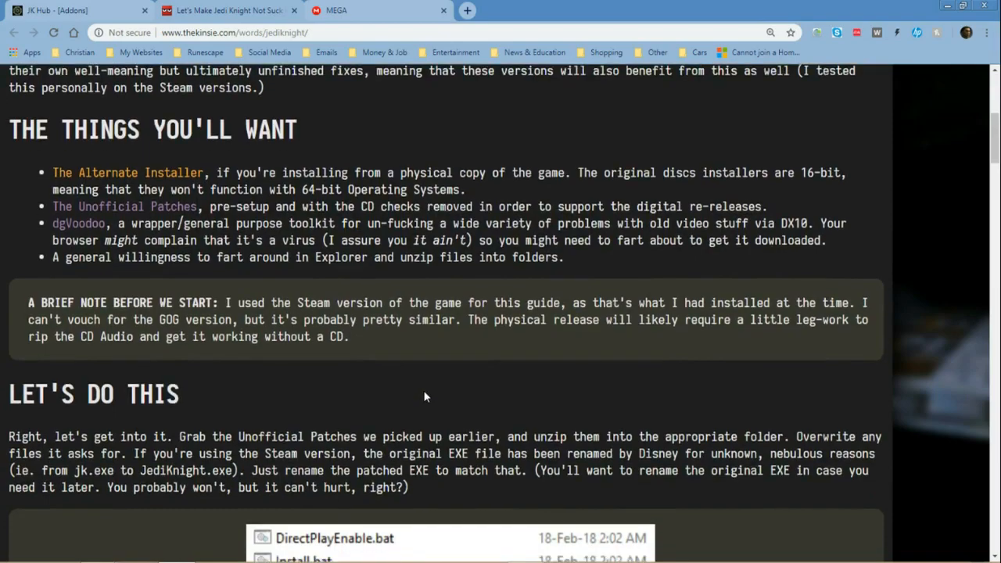
pyautogui.scroll(16, 424, 389)
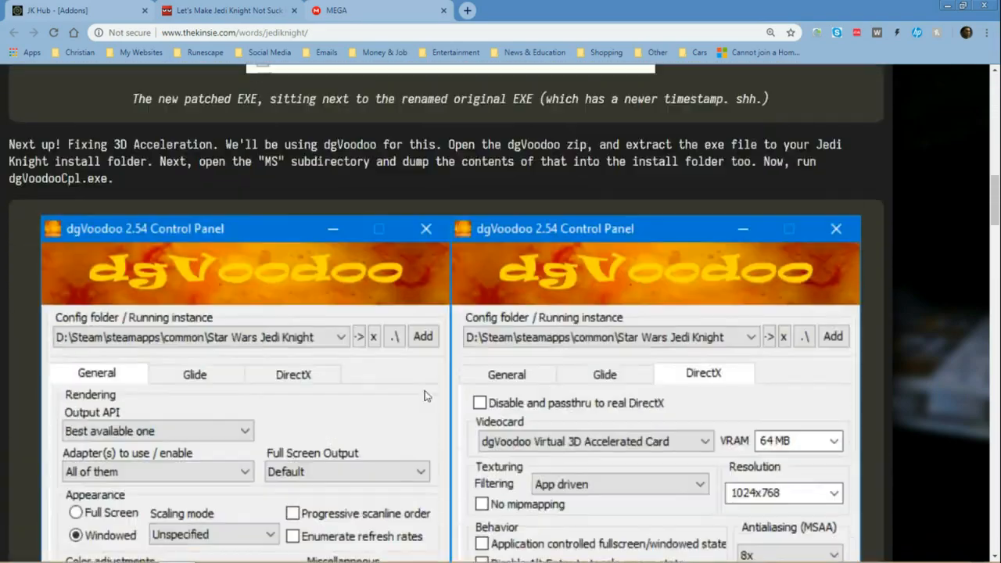
pyautogui.scroll(-4, 427, 395)
pyautogui.scroll(-14, 424, 396)
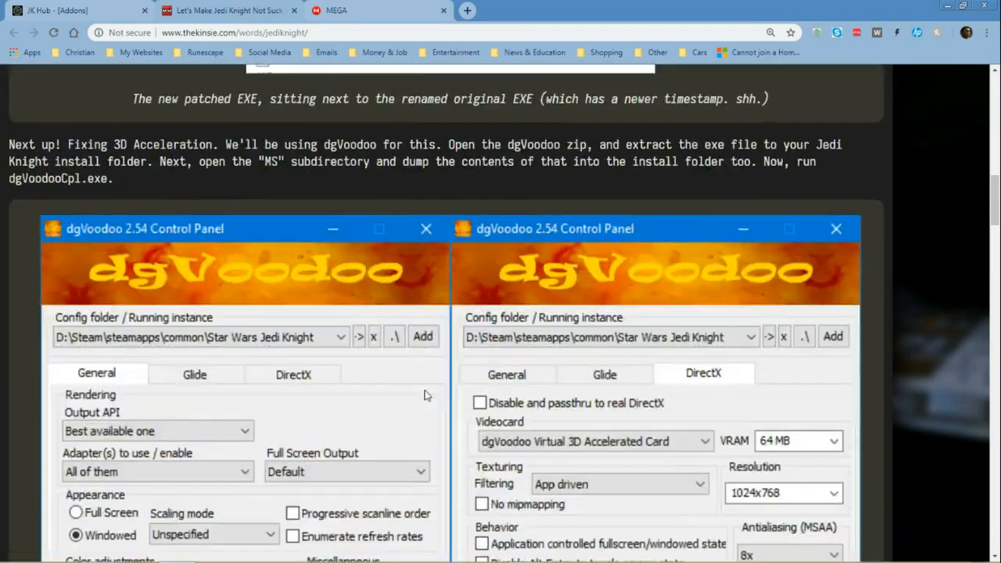
pyautogui.scroll(-1, 425, 396)
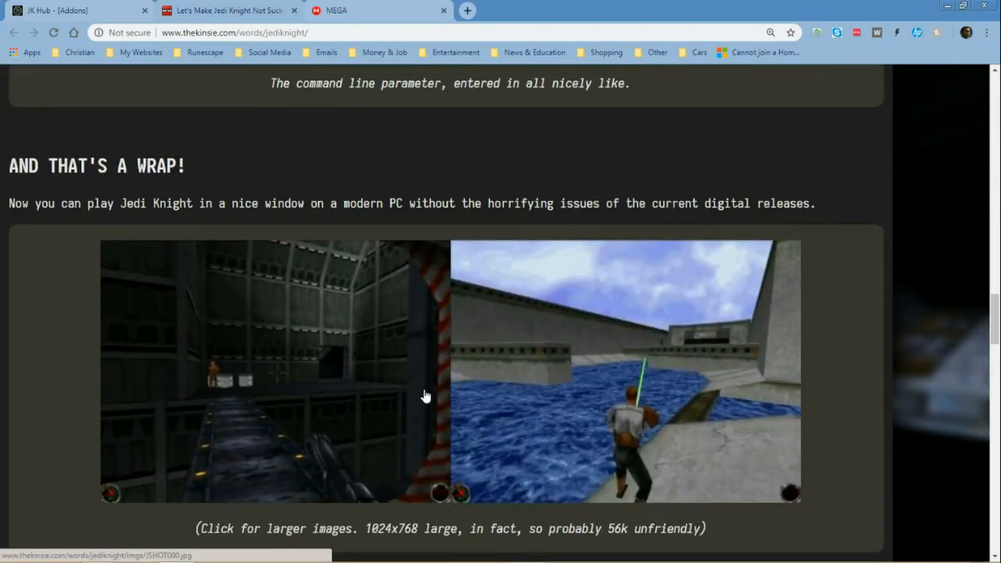
pyautogui.scroll(10, 425, 396)
pyautogui.scroll(8, 425, 393)
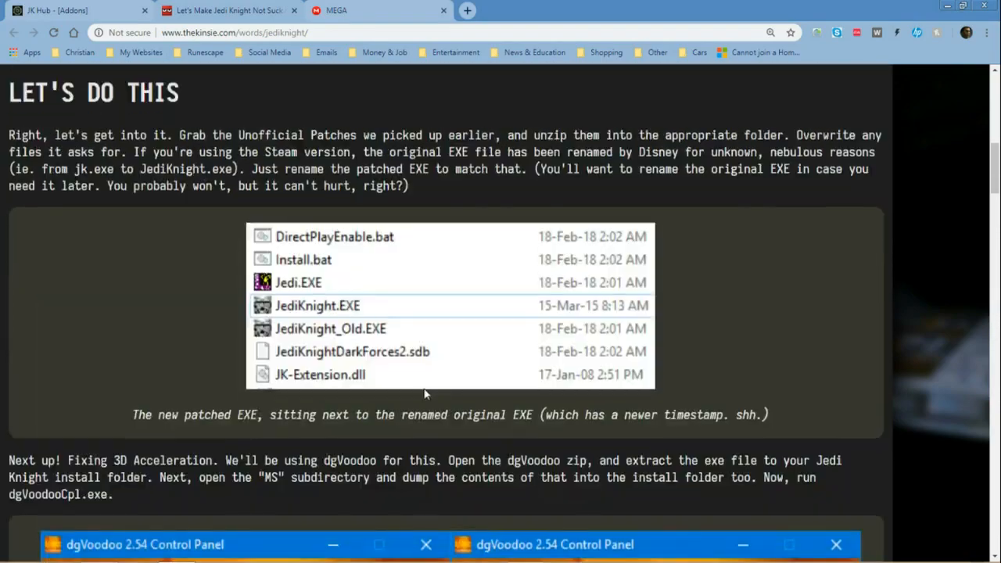
pyautogui.scroll(-5, 423, 388)
pyautogui.scroll(-1, 424, 388)
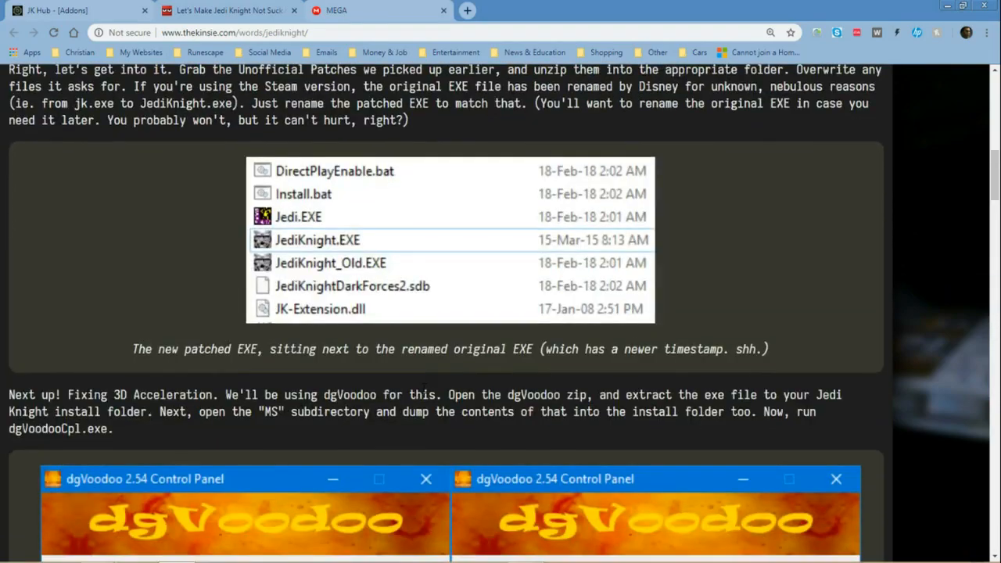
pyautogui.scroll(4, 424, 386)
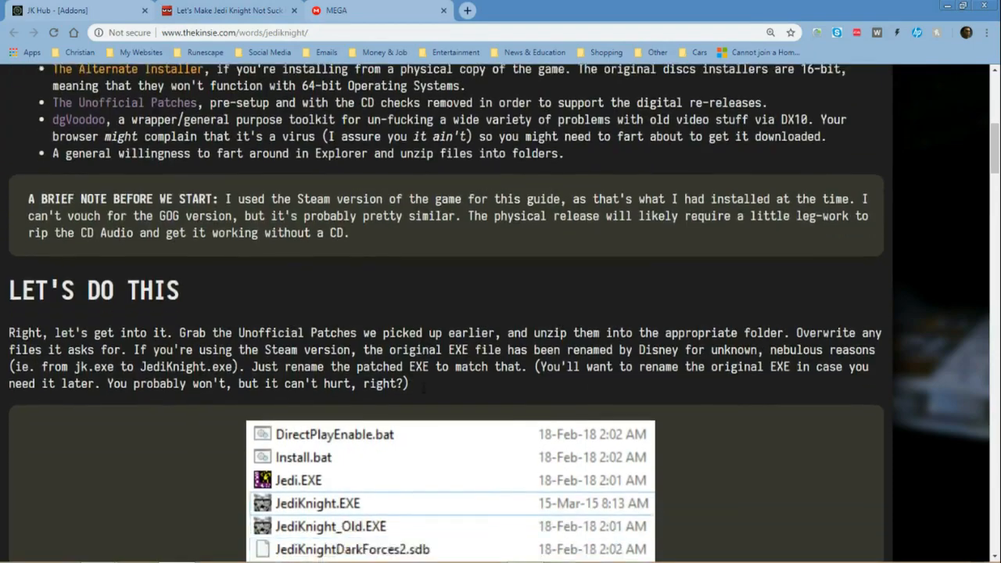
pyautogui.scroll(-7, 424, 389)
# Step: Review the guide's introduction and its list of required downloads, including the Alternate Installer, Unofficial Patches and dgVoodoo
pyautogui.scroll(12, 423, 392)
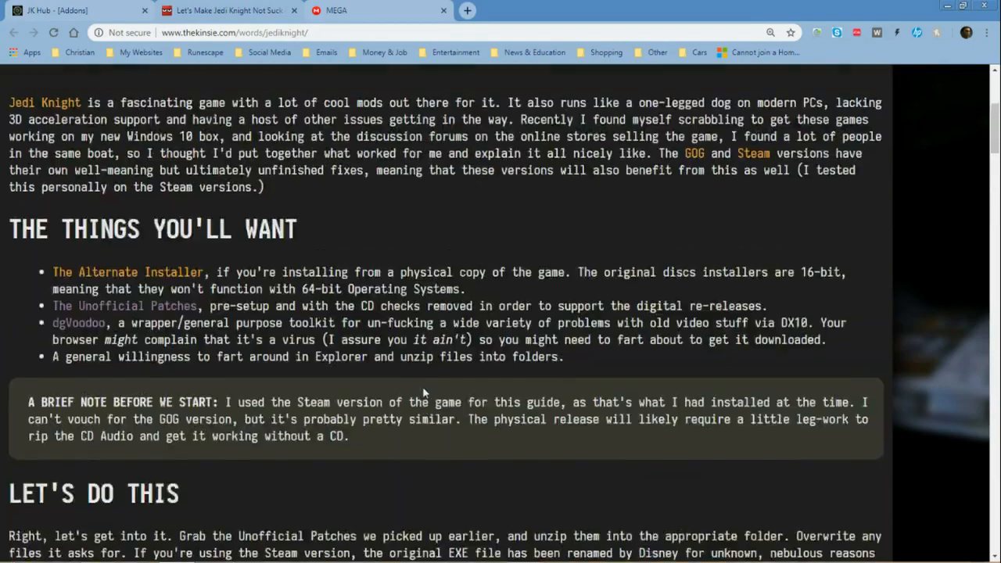
pyautogui.scroll(-3, 423, 387)
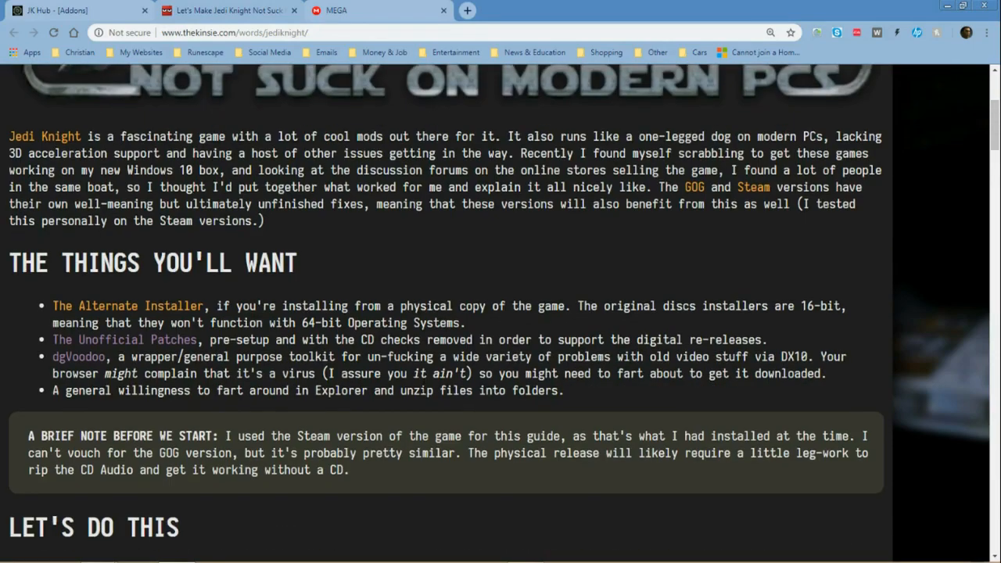
pyautogui.scroll(1, 137, 359)
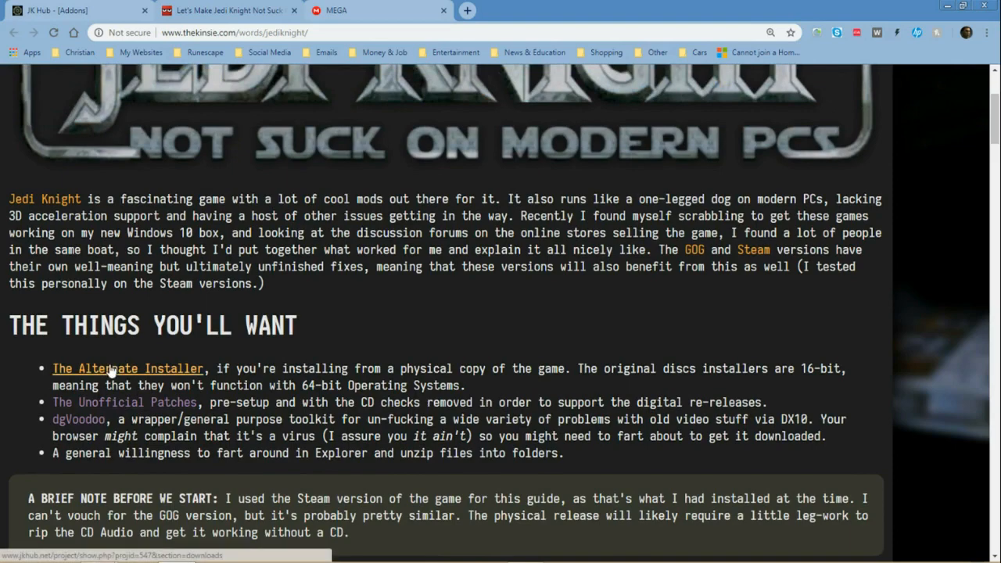
pyautogui.scroll(3, 197, 368)
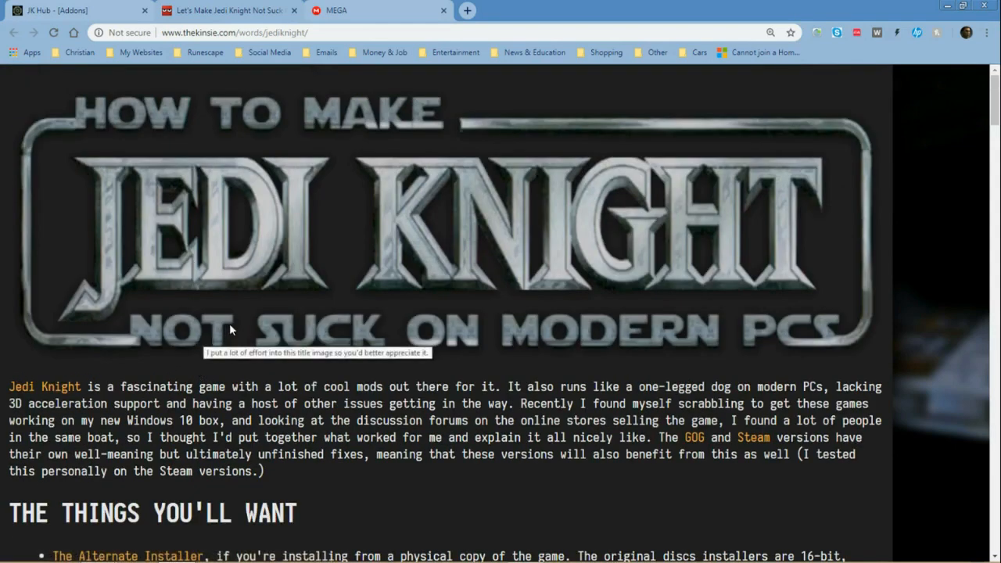
pyautogui.scroll(-1, 229, 360)
pyautogui.scroll(1, 228, 359)
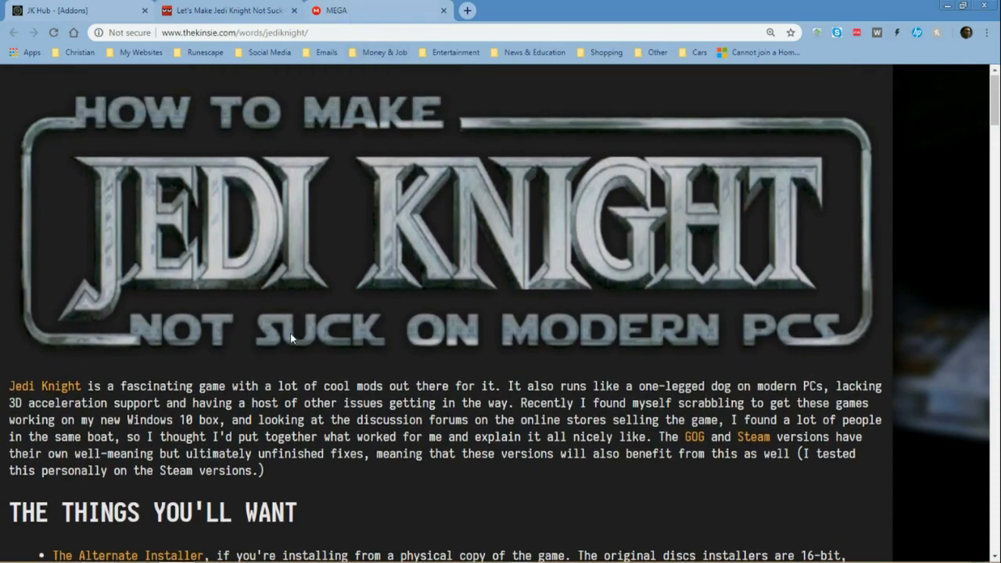
pyautogui.scroll(-3, 293, 329)
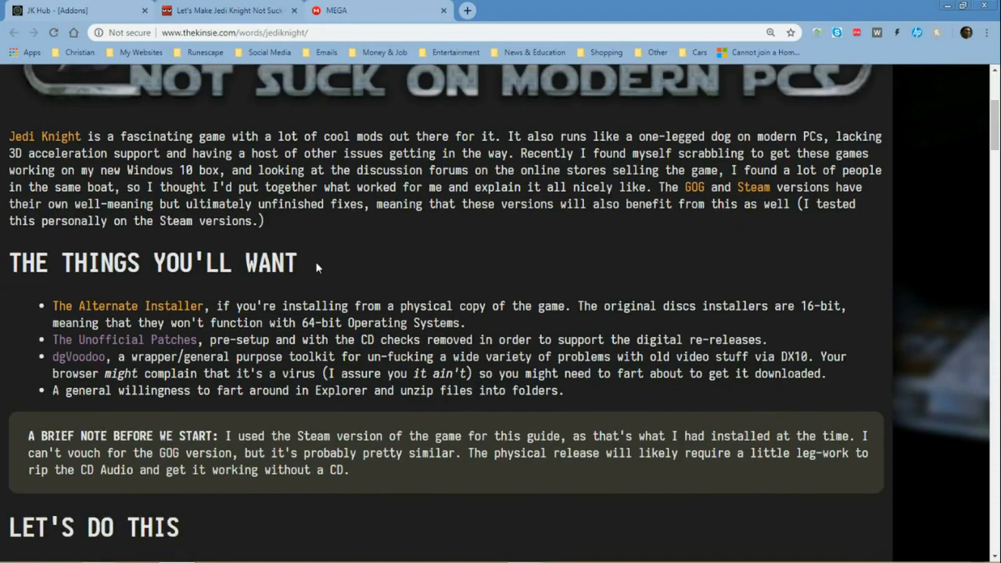
pyautogui.scroll(-1, 316, 269)
pyautogui.scroll(1, 318, 268)
pyautogui.scroll(4, 320, 254)
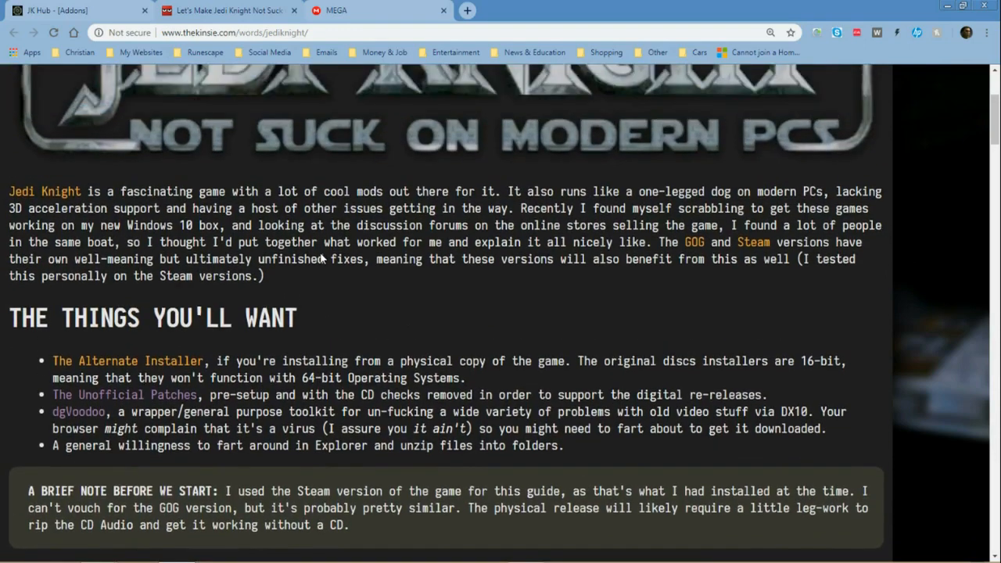
pyautogui.scroll(-3, 322, 258)
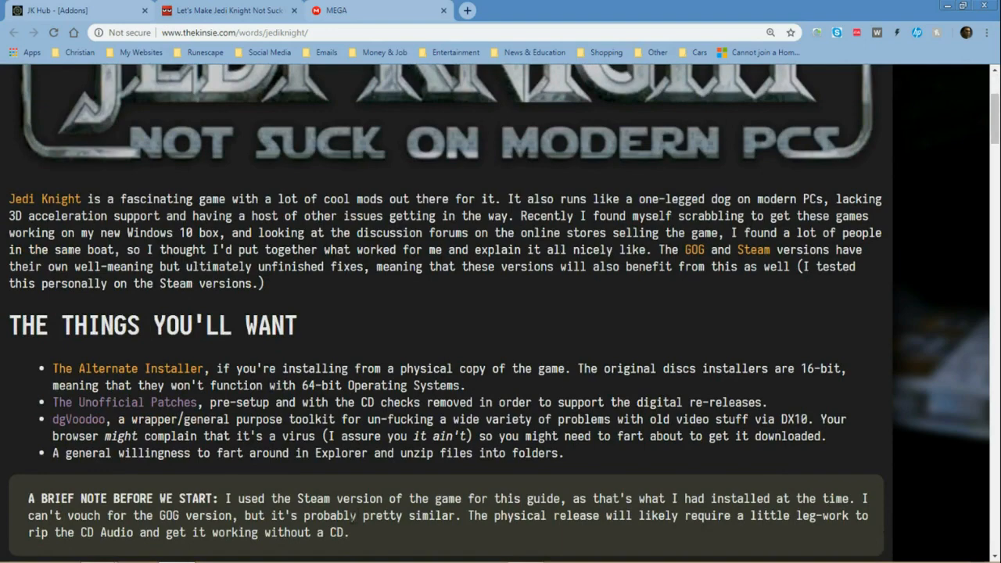
pyautogui.scroll(3, 385, 481)
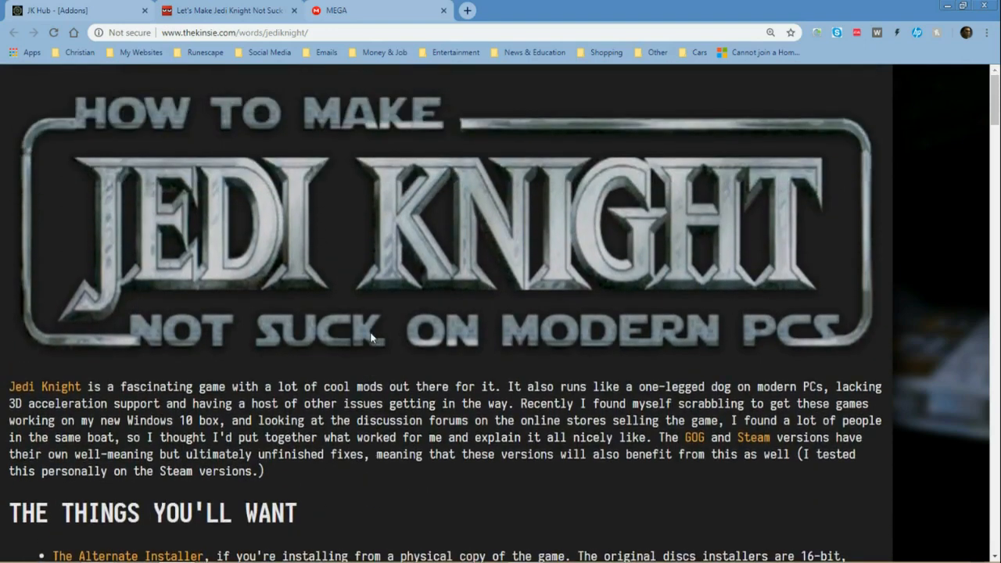
pyautogui.scroll(-2, 335, 157)
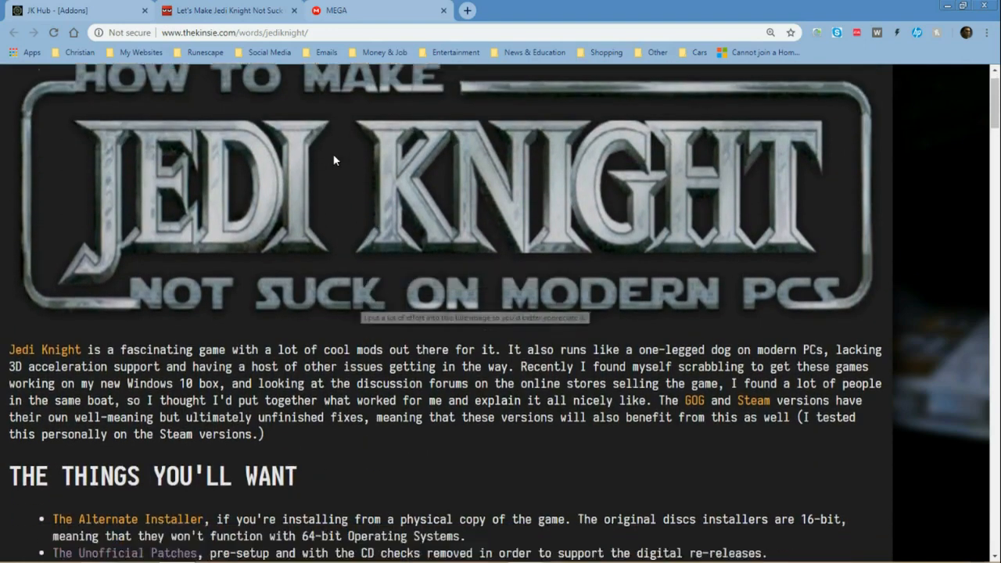
pyautogui.scroll(2, 337, 141)
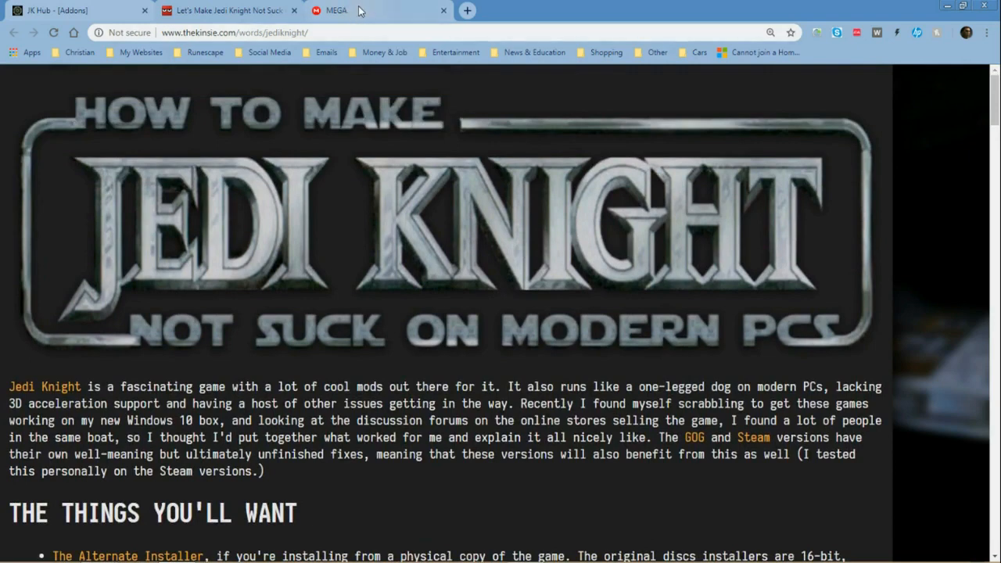
# Step: Download JKE&Patches.zip from the open MEGA page and show the downloaded file in its folder
pyautogui.click(360, 10)
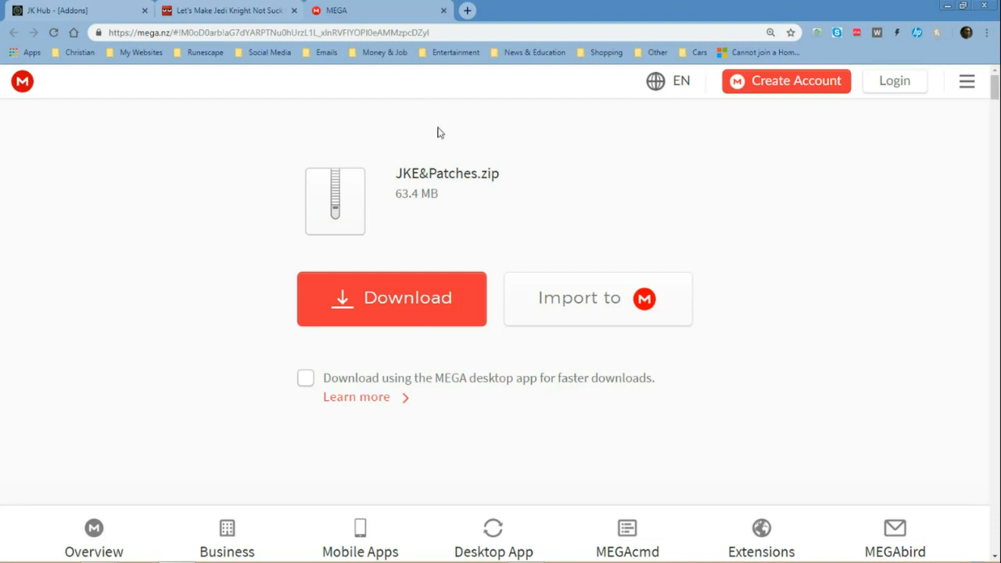
pyautogui.click(348, 301)
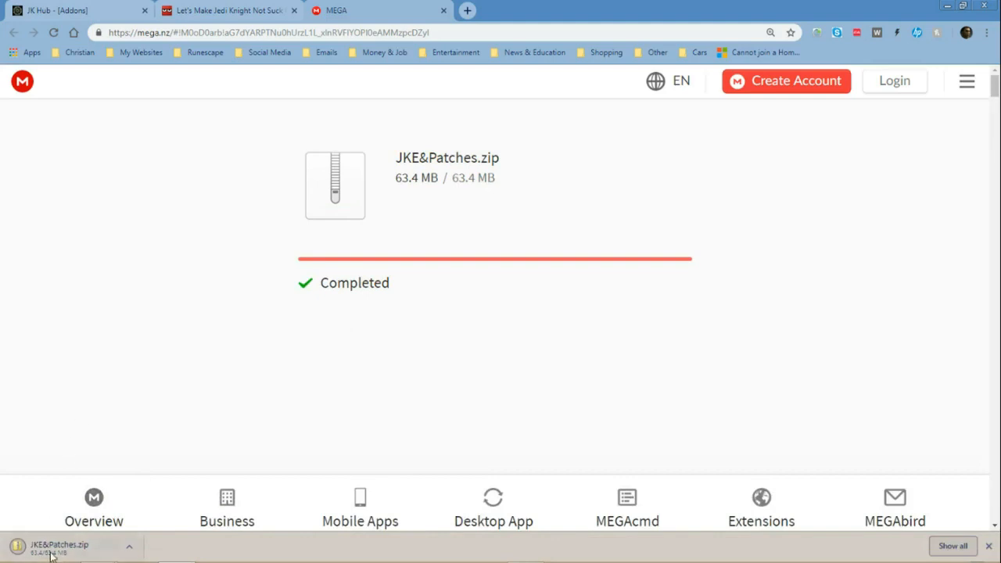
pyautogui.click(131, 547)
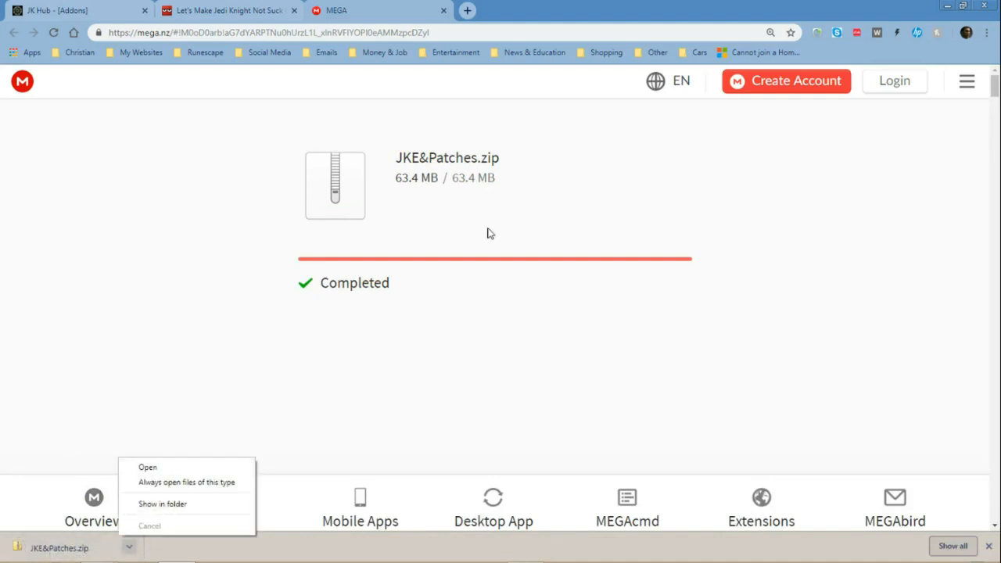
pyautogui.click(159, 504)
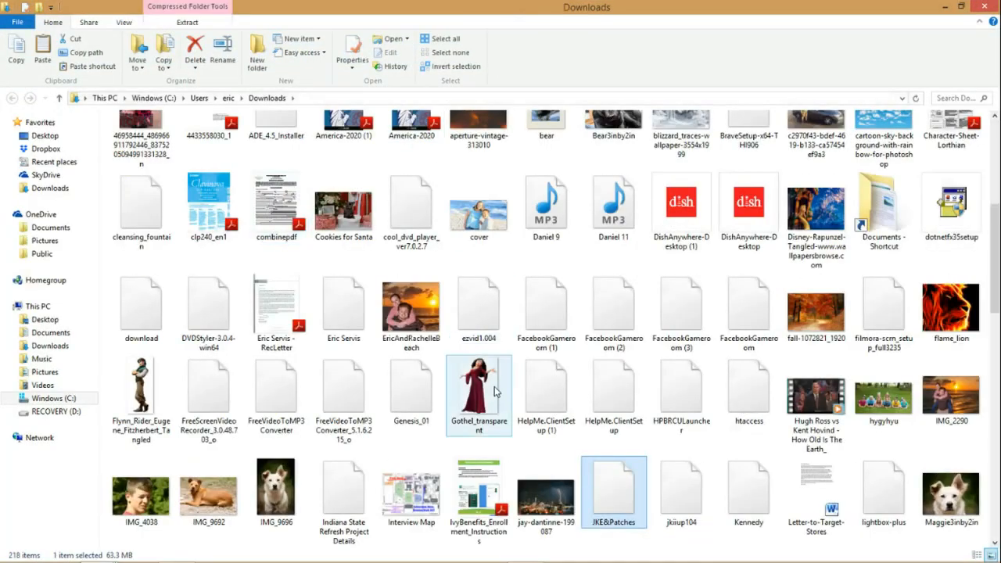
# Step: Move JKE&Patches.zip from Downloads to the Documents > Mods > JK folder, replacing the existing copy there
pyautogui.rightClick(615, 493)
pyautogui.click(567, 391)
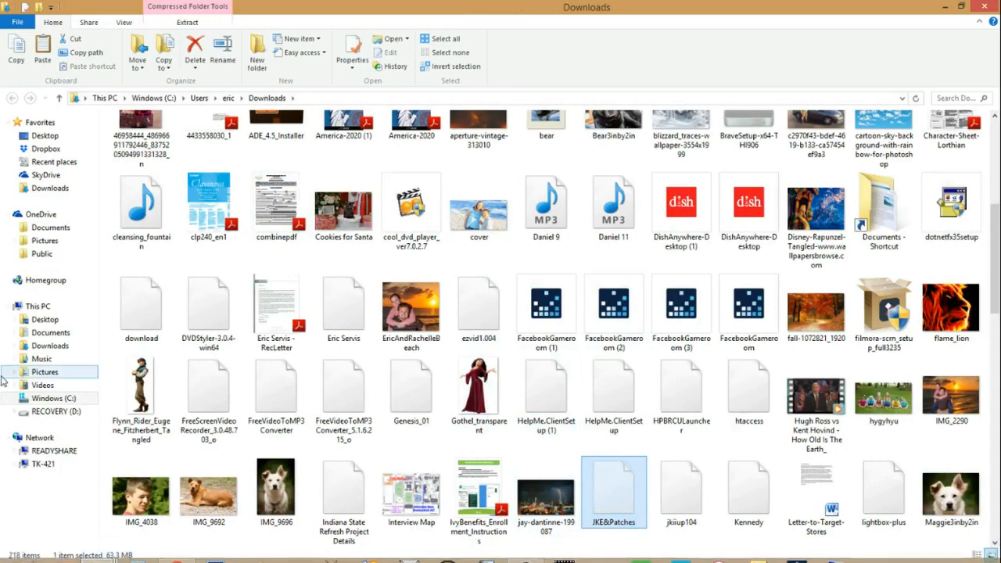
pyautogui.click(54, 332)
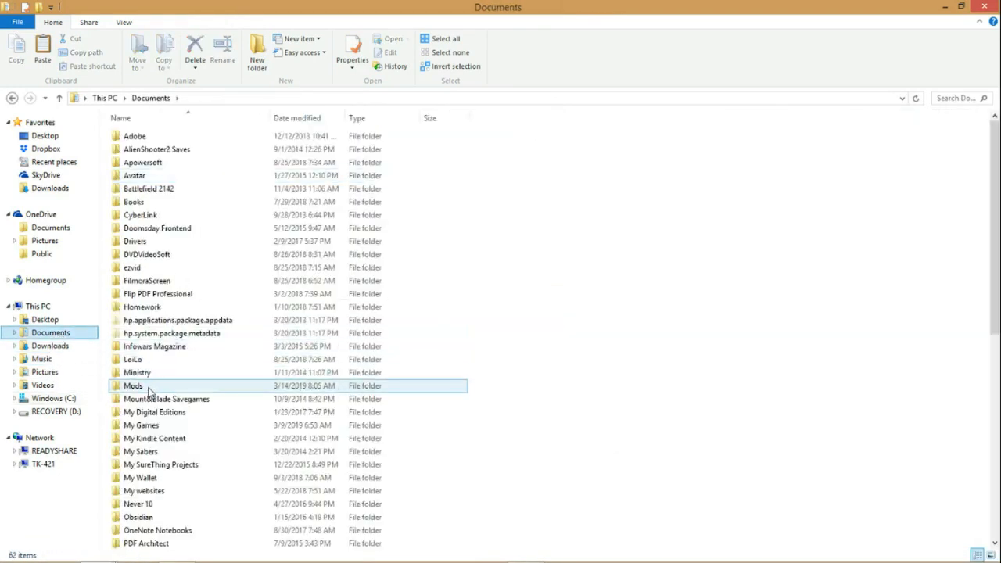
pyautogui.doubleClick(149, 386)
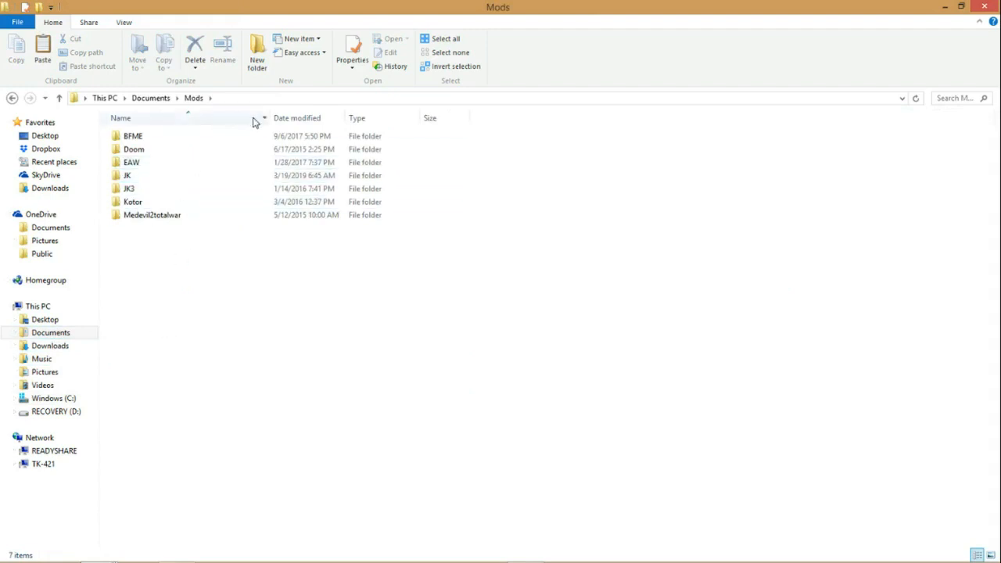
pyautogui.doubleClick(156, 176)
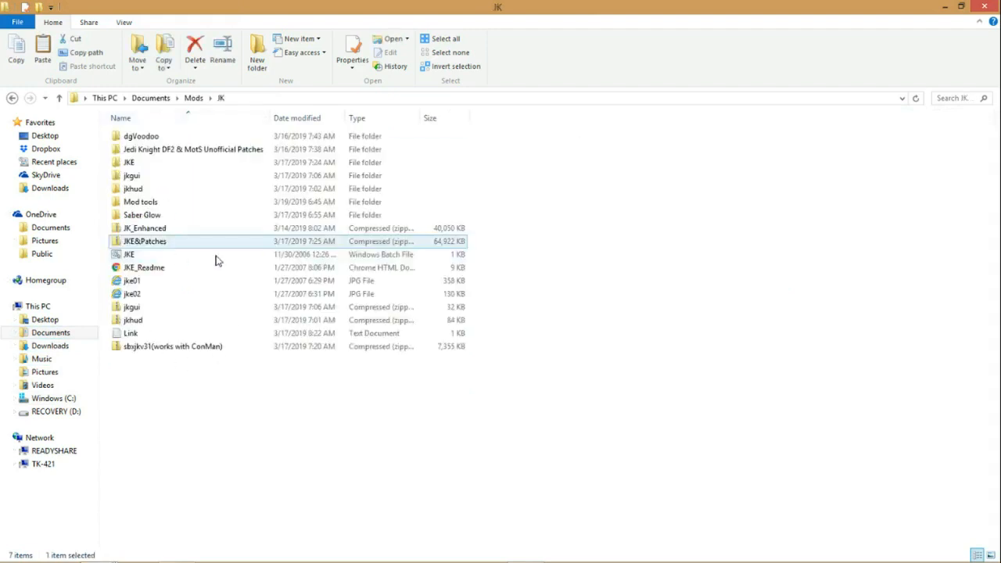
pyautogui.rightClick(215, 422)
pyautogui.click(141, 297)
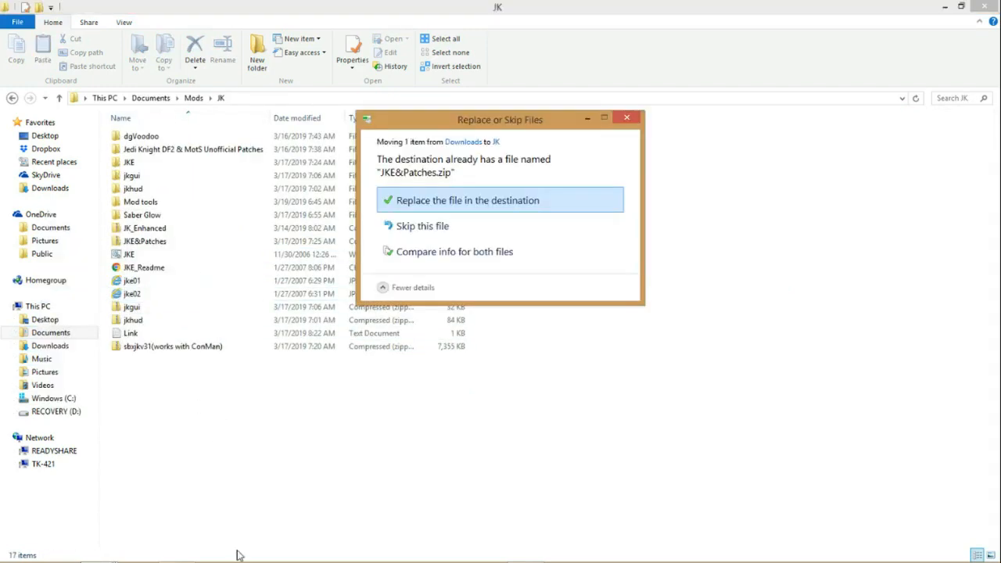
pyautogui.click(435, 205)
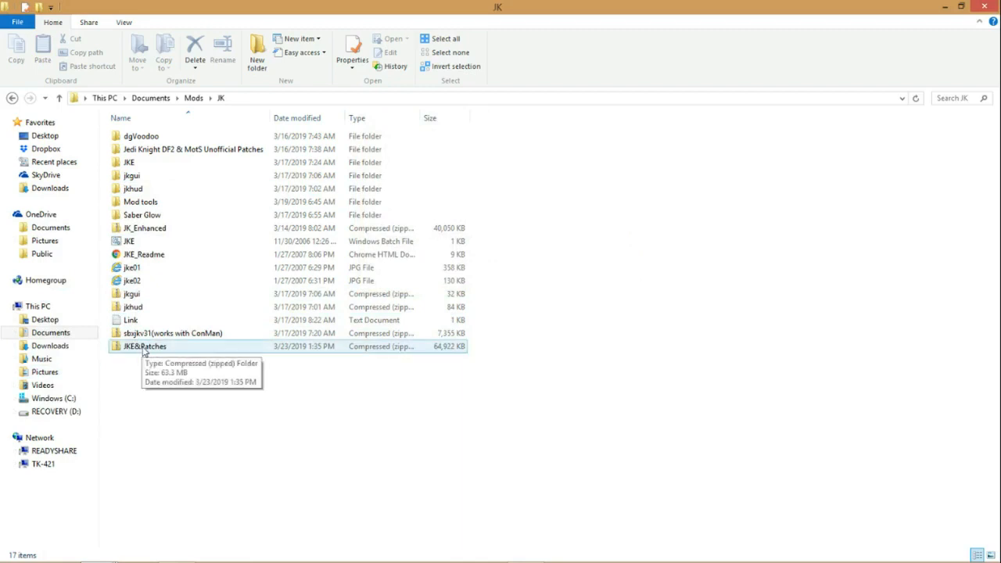
# Step: Extract all files of the JKE&Patches archive to the proposed destination folder
pyautogui.rightClick(143, 352)
pyautogui.click(114, 146)
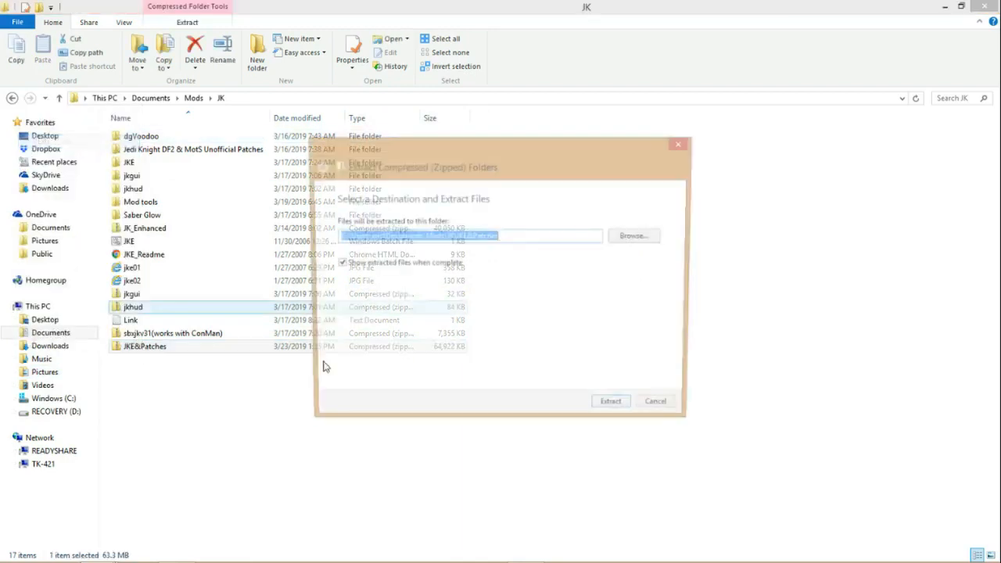
pyautogui.click(609, 413)
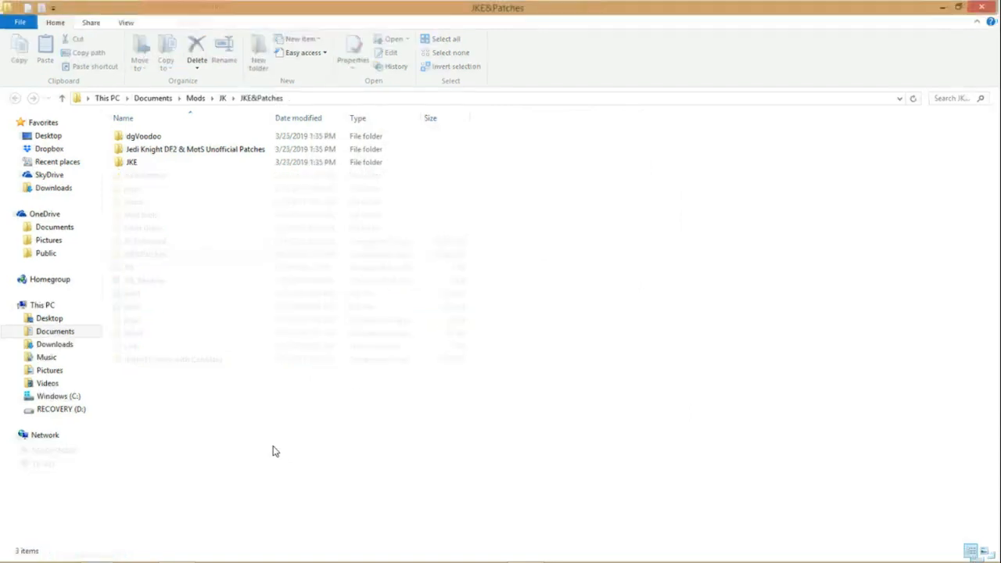
# Step: Point out the three extracted folders and open the Jedi Knight DF2 & MotS Unofficial Patches folder
pyautogui.click(155, 141)
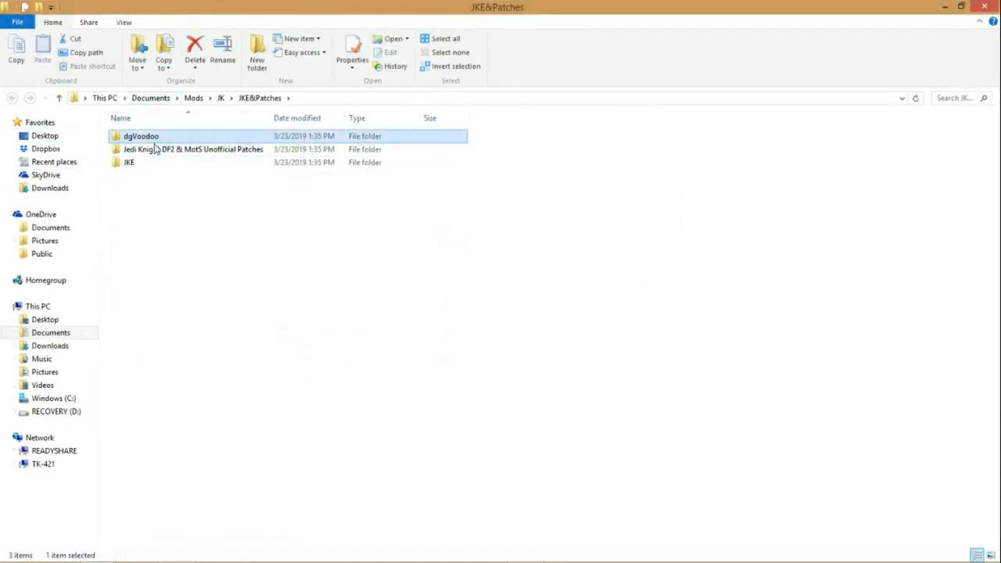
pyautogui.click(154, 150)
pyautogui.click(145, 167)
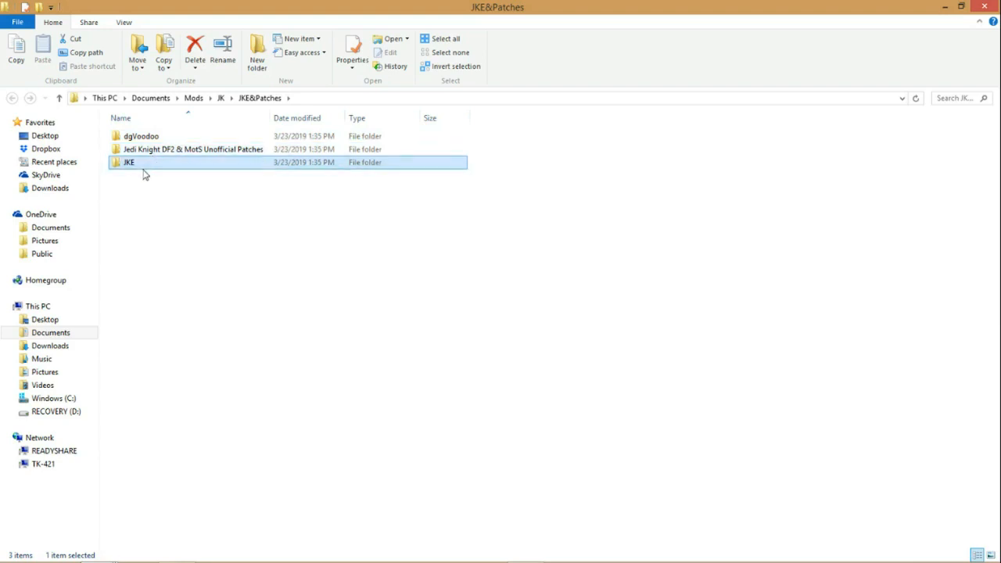
pyautogui.click(128, 165)
pyautogui.click(165, 166)
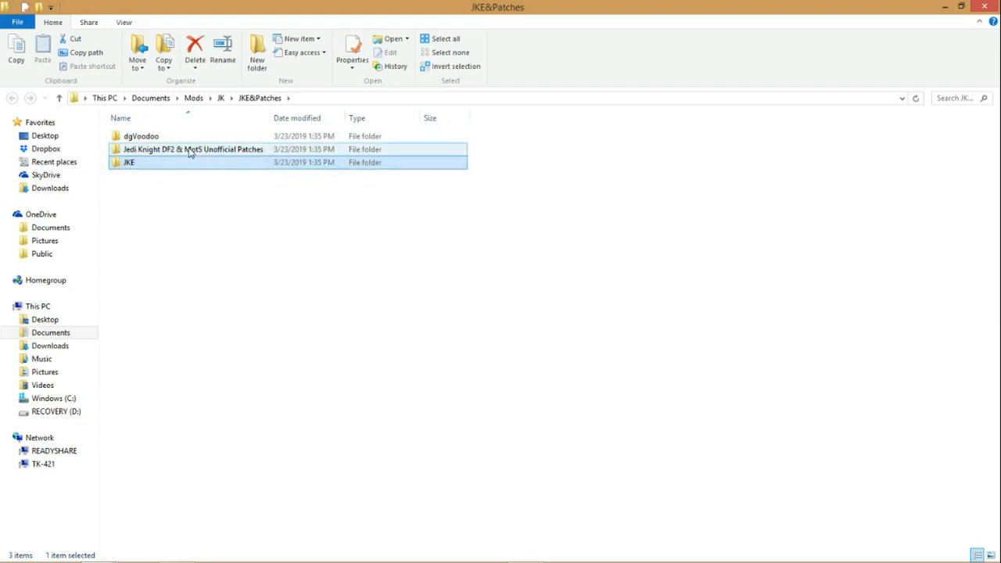
pyautogui.click(178, 247)
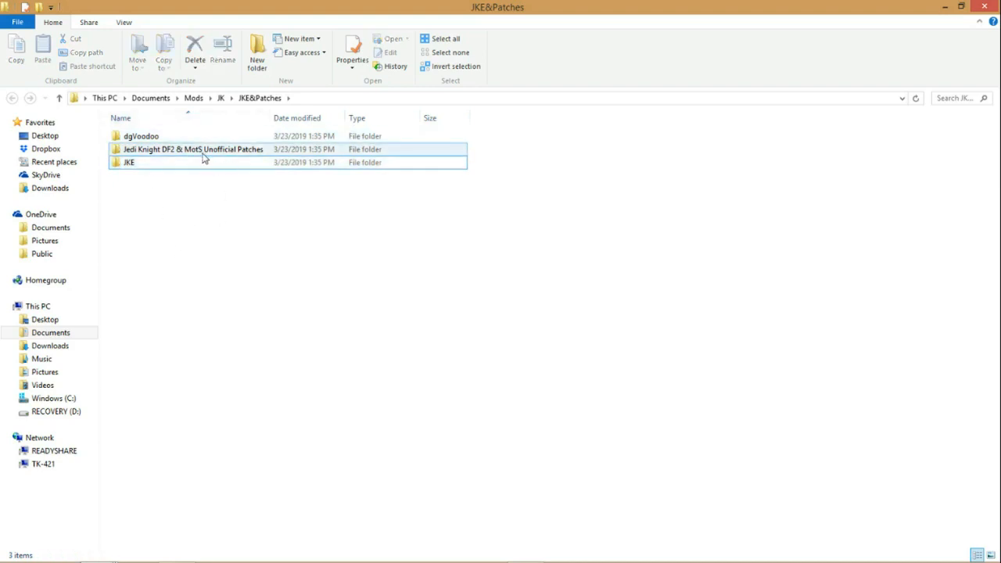
pyautogui.doubleClick(203, 151)
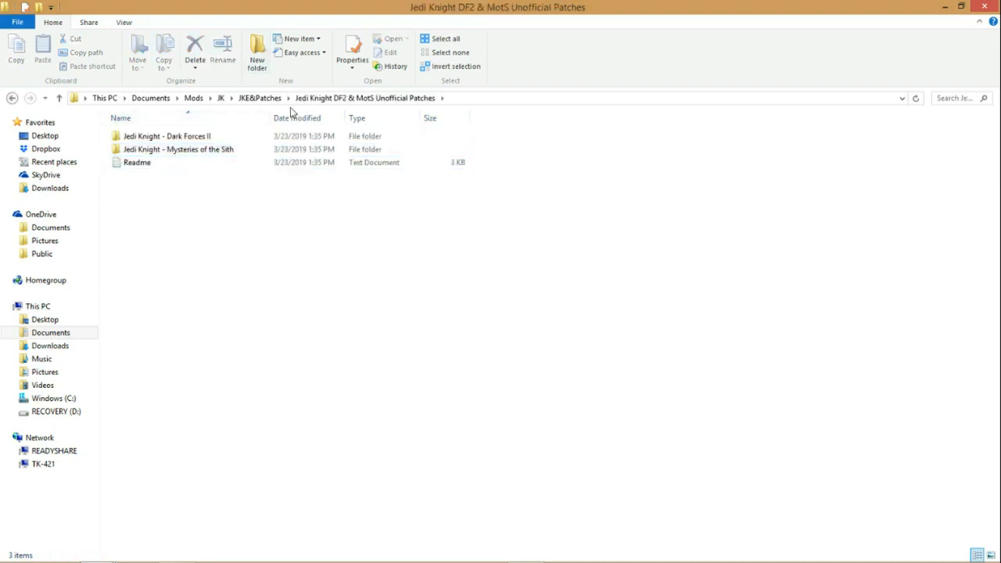
# Step: Open the Jedi Knight - Dark Forces II patch folder and point out its files
pyautogui.doubleClick(184, 138)
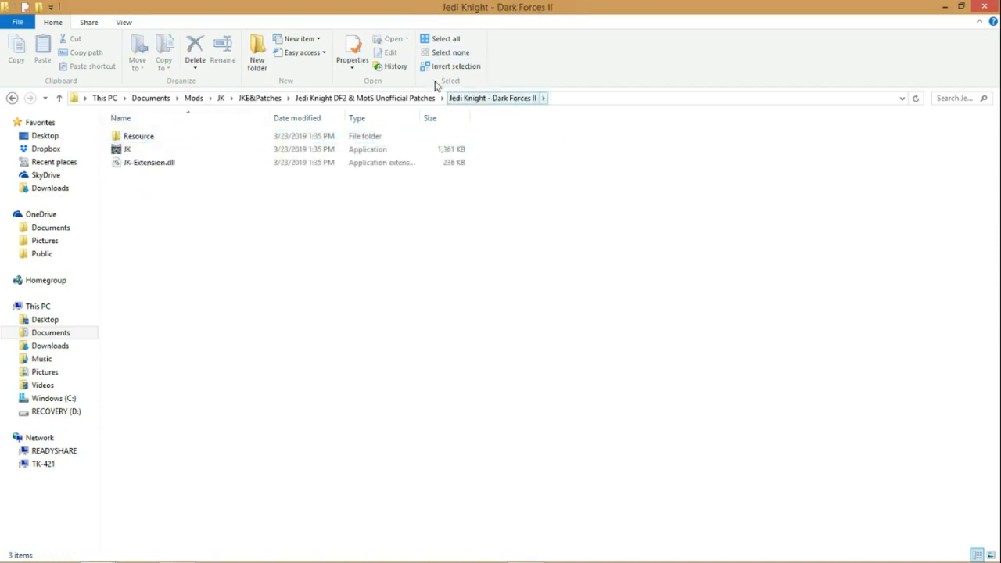
pyautogui.moveTo(173, 181); pyautogui.dragTo(145, 188)
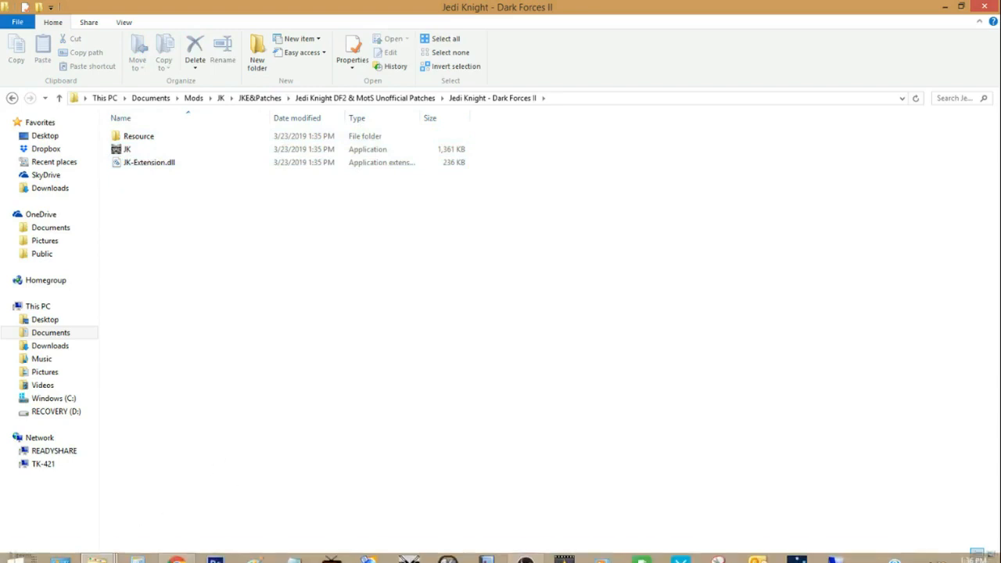
# Step: Switch to the Windows (C:) folder window and look inside the GOG Games folder for the game installation
pyautogui.moveTo(94, 549)
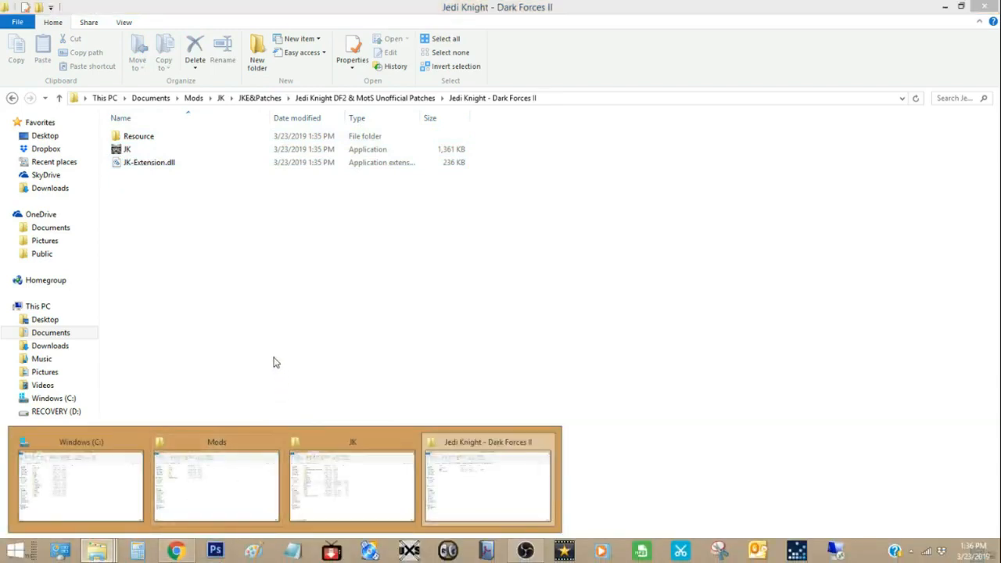
pyautogui.click(95, 487)
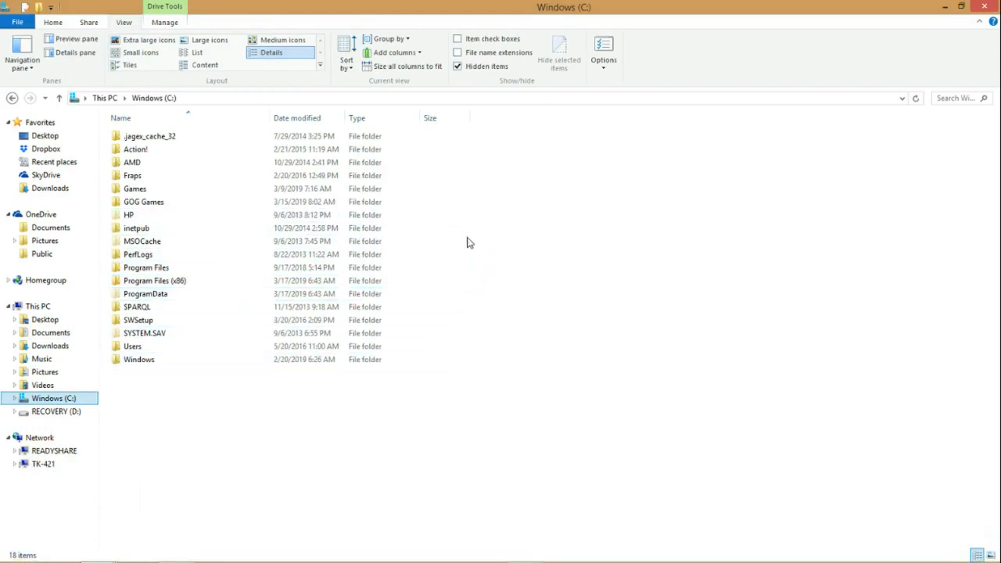
pyautogui.doubleClick(148, 205)
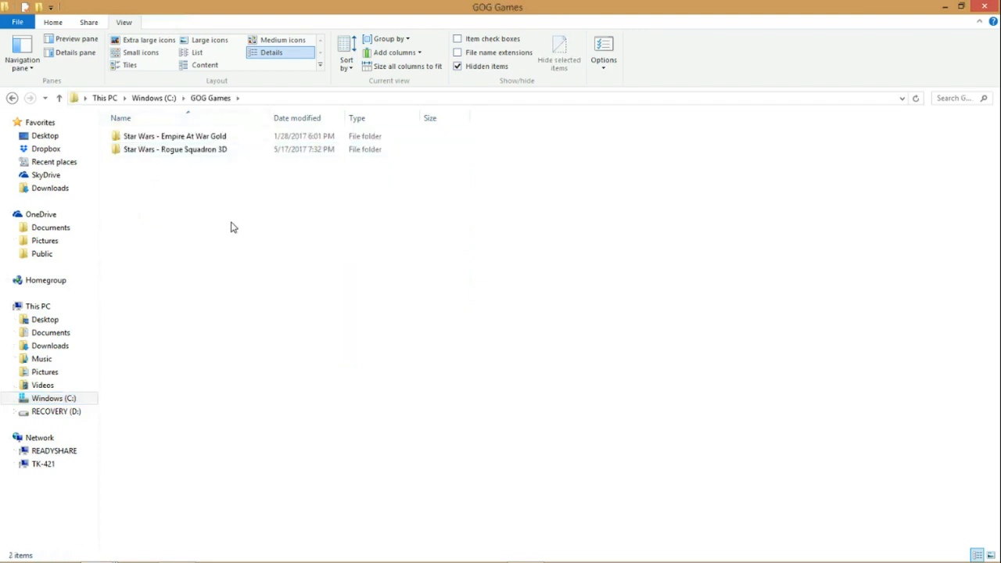
pyautogui.click(165, 104)
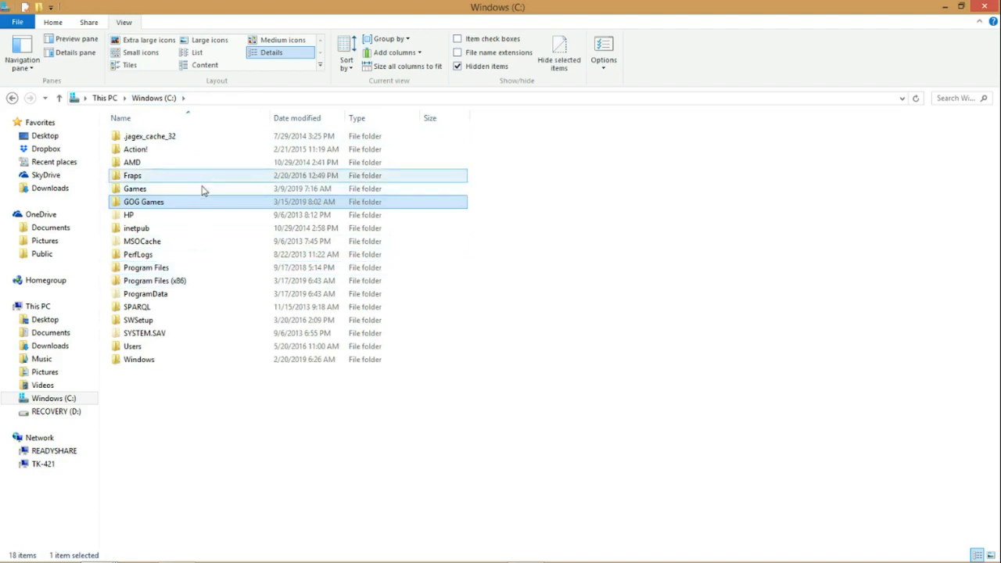
# Step: Open the Star Wars Jedi Knight - Dark Forces 2 installation folder under Program Files (x86) > GOG Galaxy > Games
pyautogui.doubleClick(154, 286)
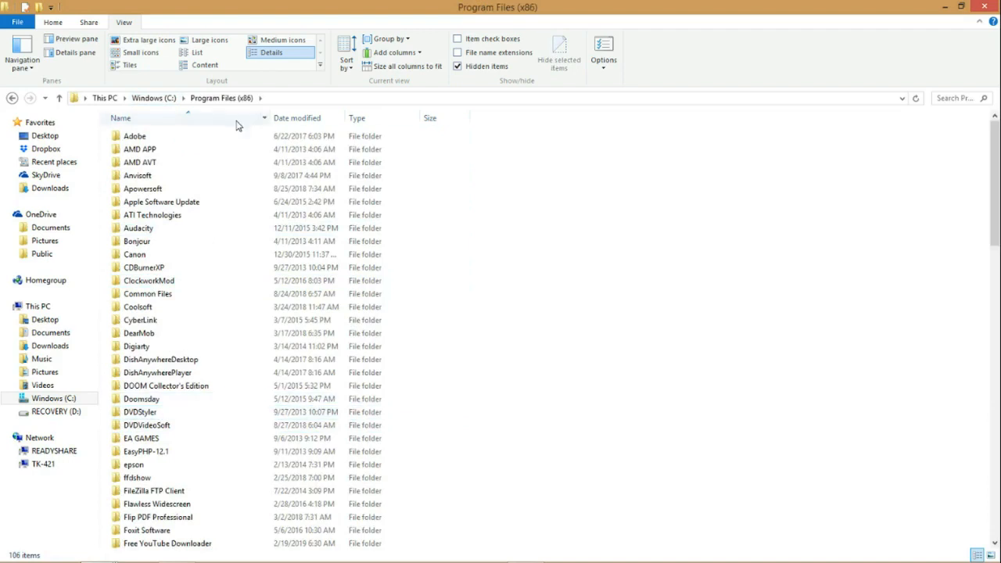
pyautogui.scroll(-4, 157, 406)
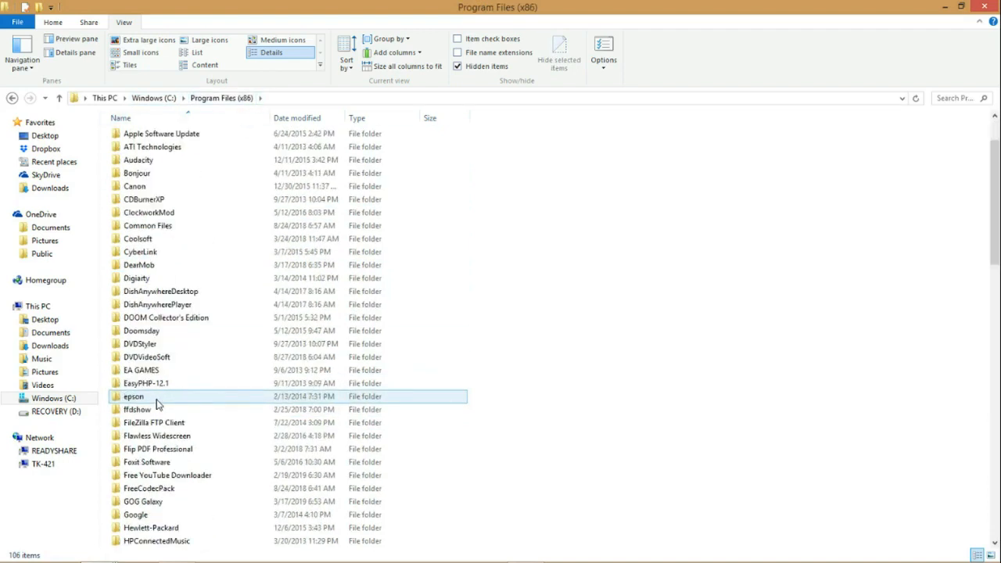
pyautogui.doubleClick(147, 423)
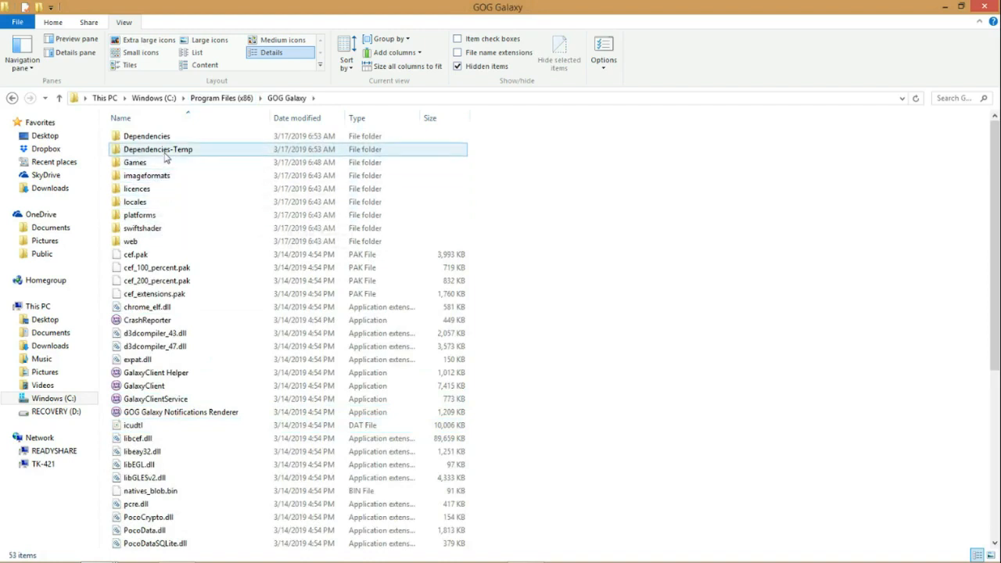
pyautogui.doubleClick(162, 164)
pyautogui.click(195, 142)
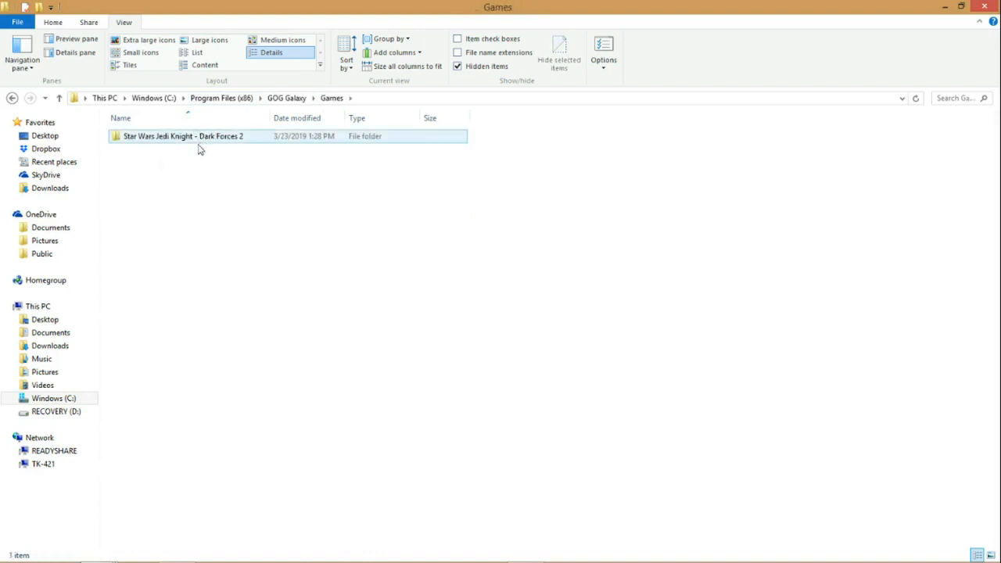
pyautogui.doubleClick(192, 141)
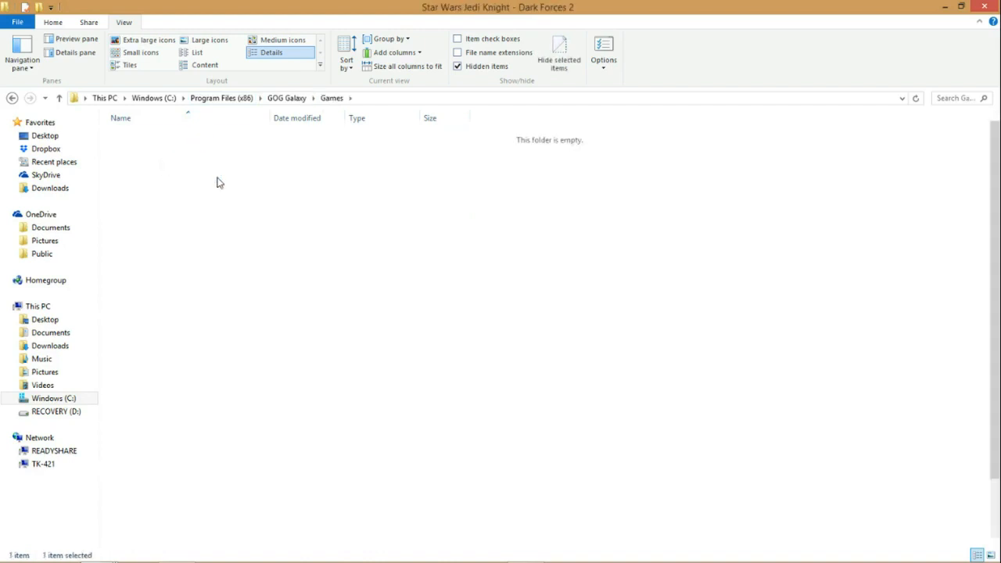
# Step: Delete the existing JKE folder from the Star Wars Jedi Knight - Dark Forces 2 installation folder
pyautogui.scroll(-3, 221, 427)
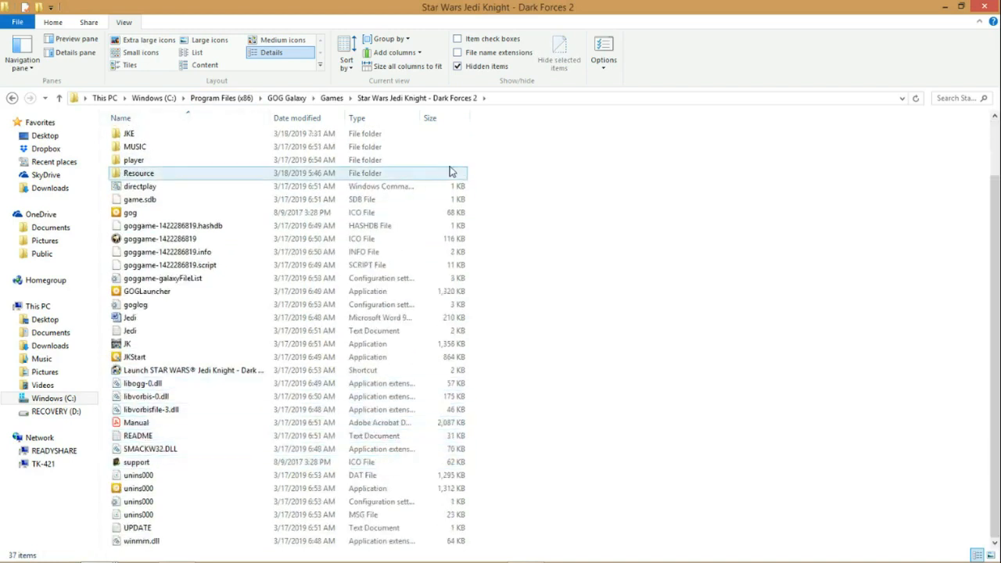
pyautogui.scroll(2, 474, 249)
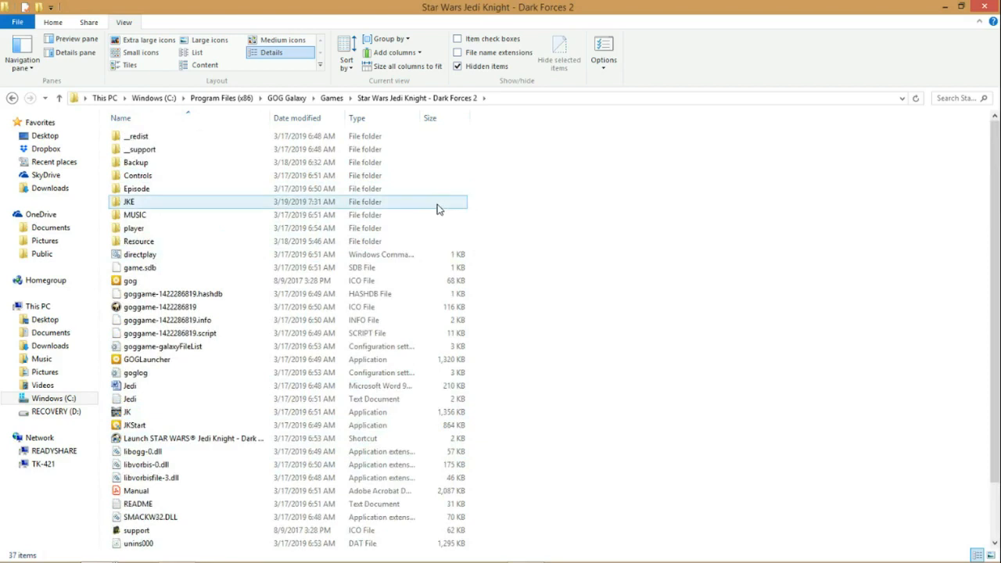
pyautogui.rightClick(128, 205)
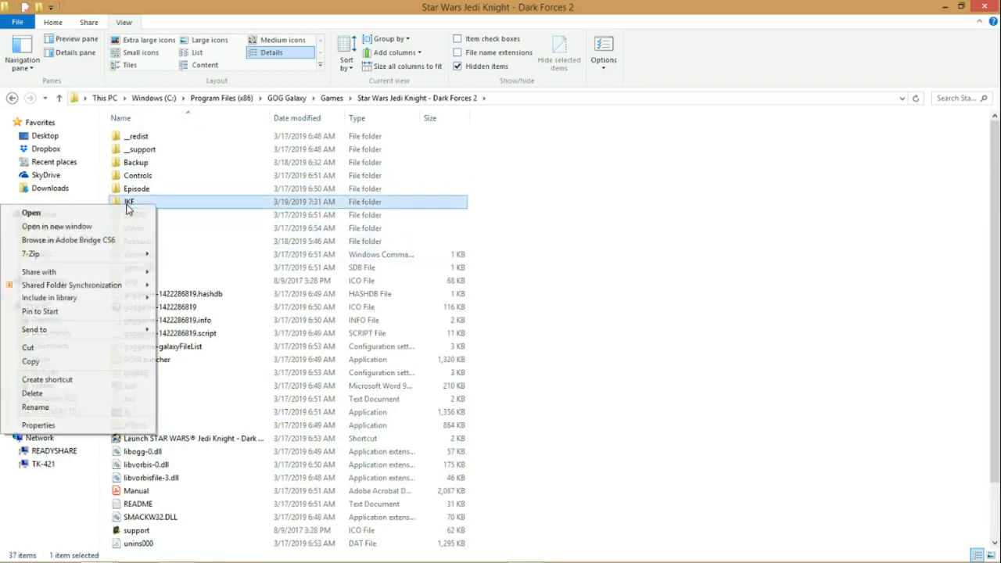
pyautogui.click(63, 395)
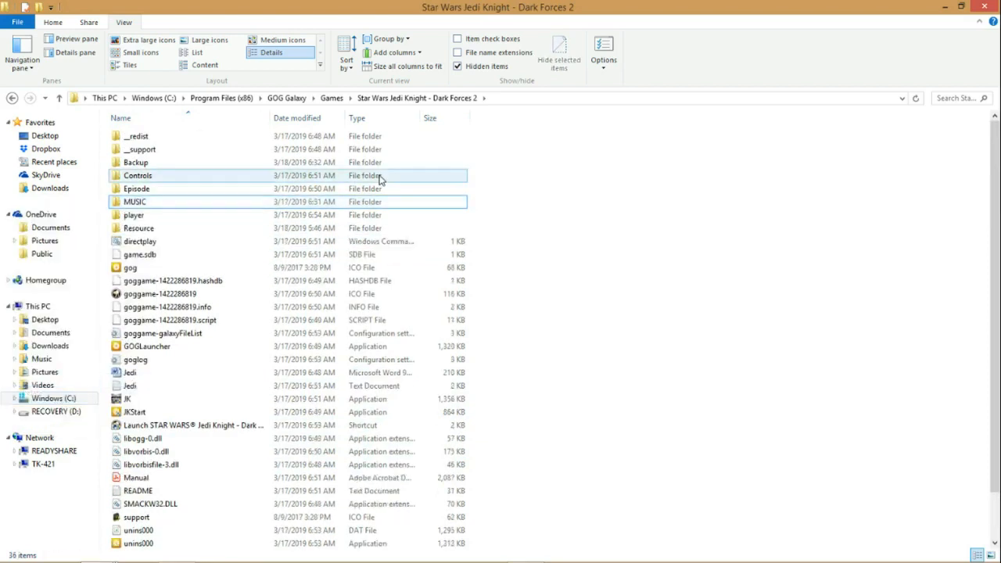
pyautogui.click(170, 205)
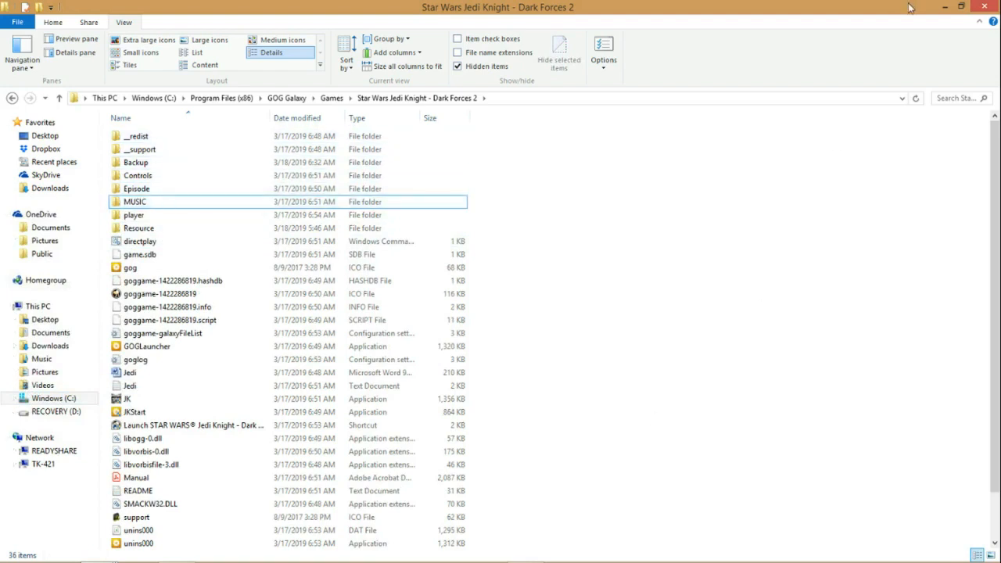
# Step: Copy the original JK application from the game folder and open the Backup folder as its destination
pyautogui.rightClick(135, 165)
pyautogui.click(222, 169)
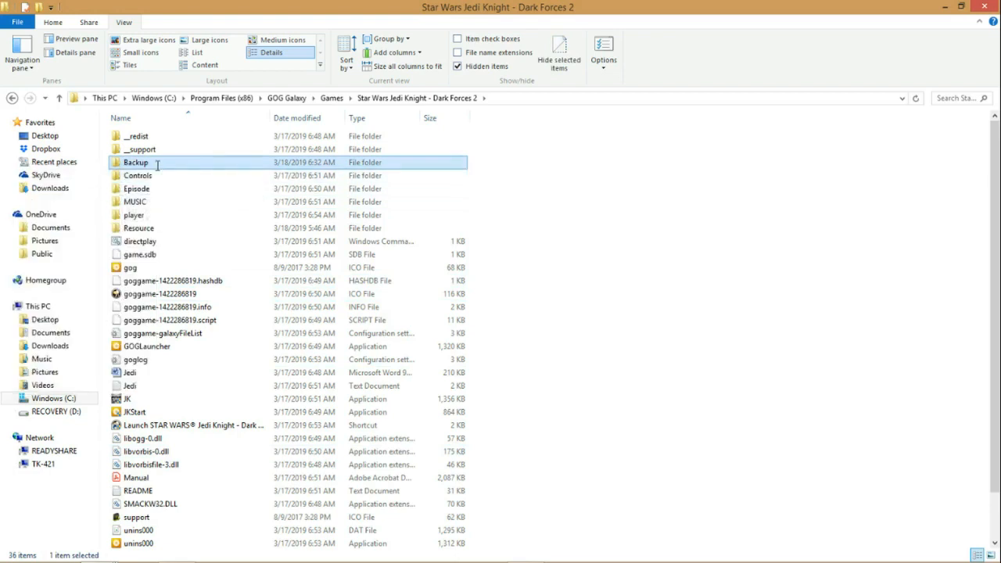
pyautogui.moveTo(140, 165)
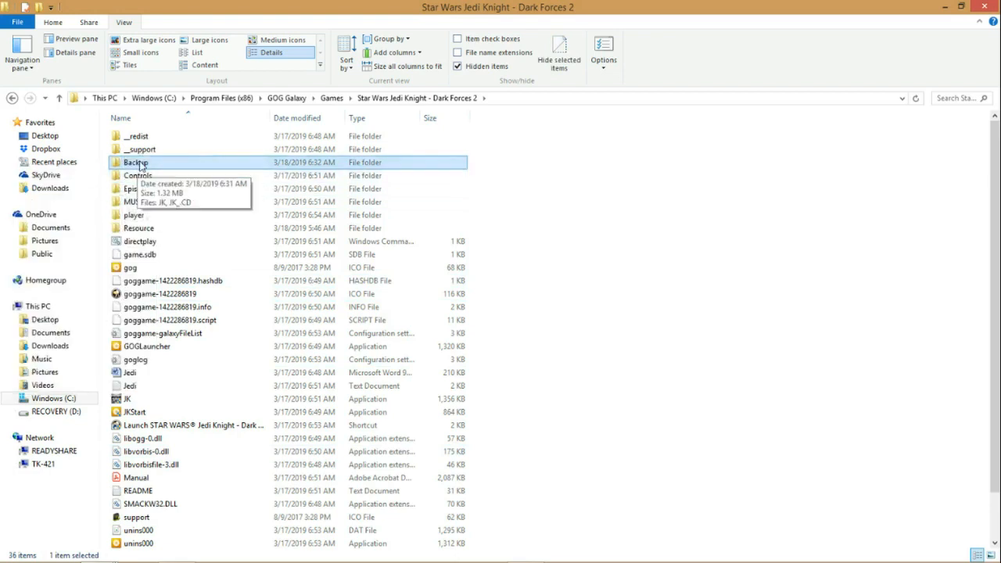
pyautogui.scroll(-1, 179, 317)
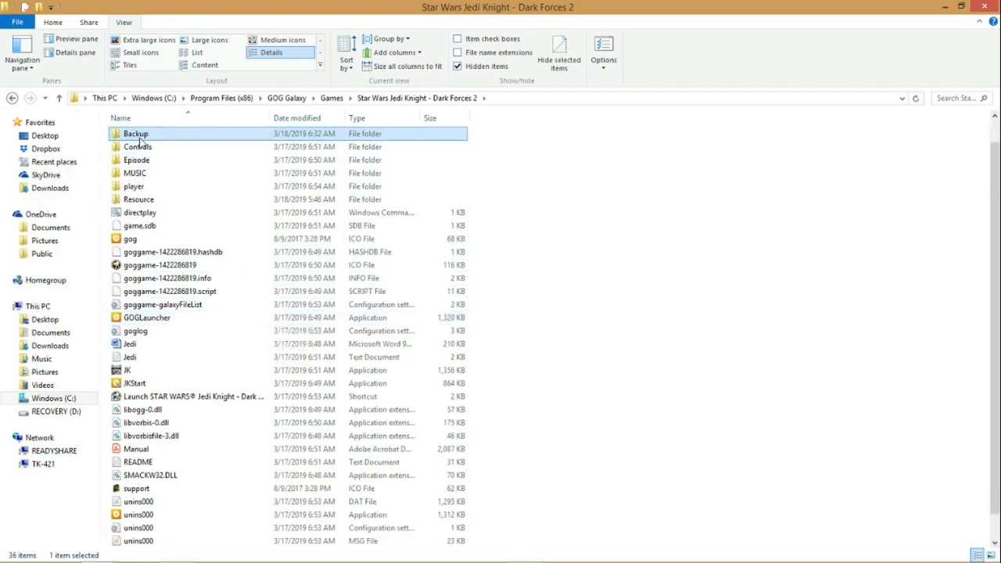
pyautogui.click(129, 373)
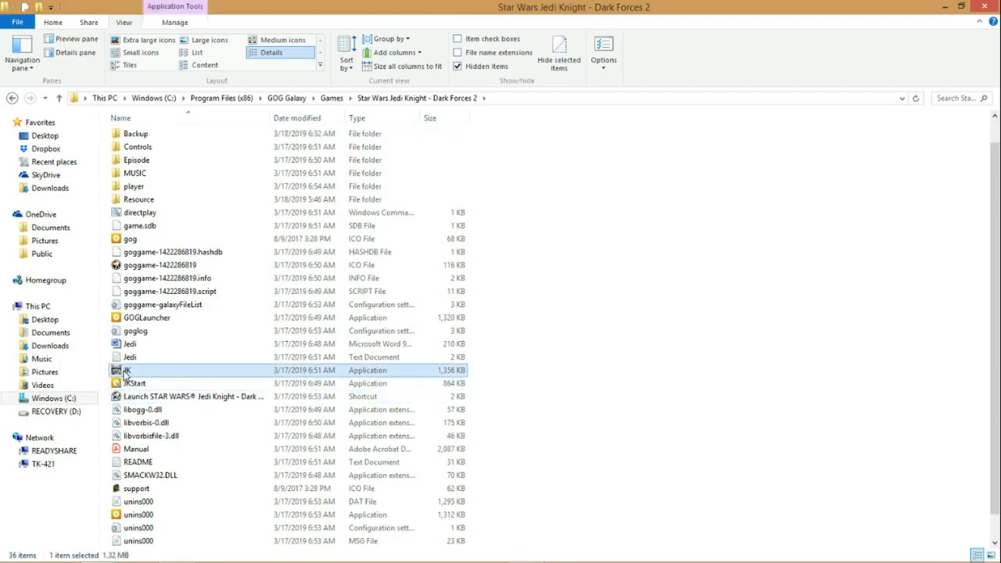
pyautogui.rightClick(125, 373)
pyautogui.click(80, 302)
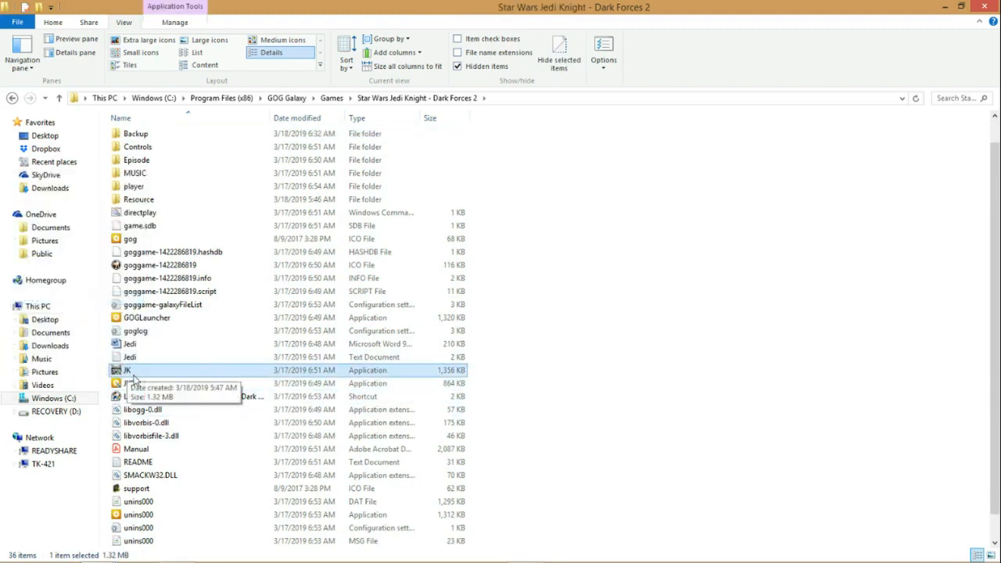
pyautogui.scroll(1, 160, 371)
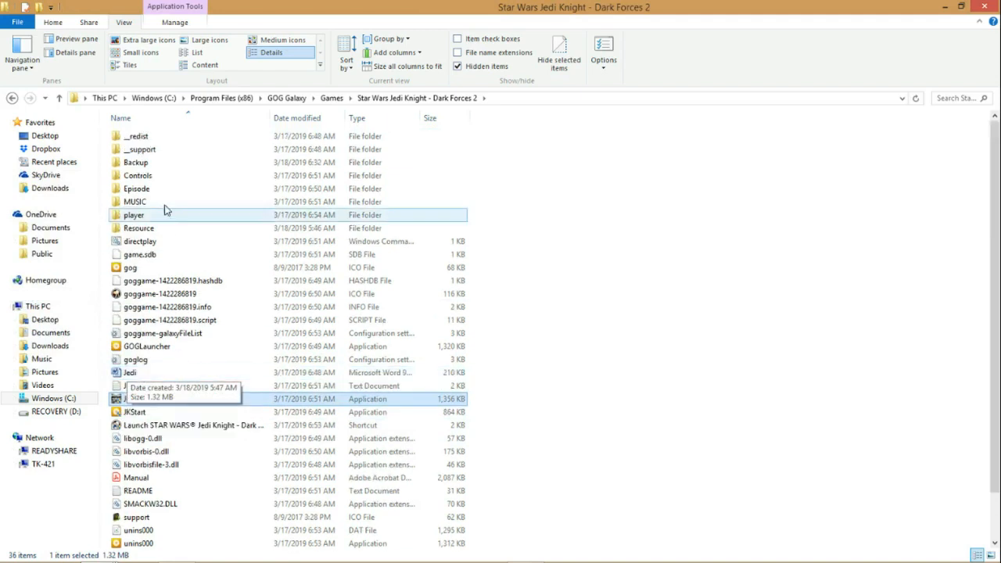
pyautogui.click(161, 162)
pyautogui.press('Return')
pyautogui.rightClick(253, 297)
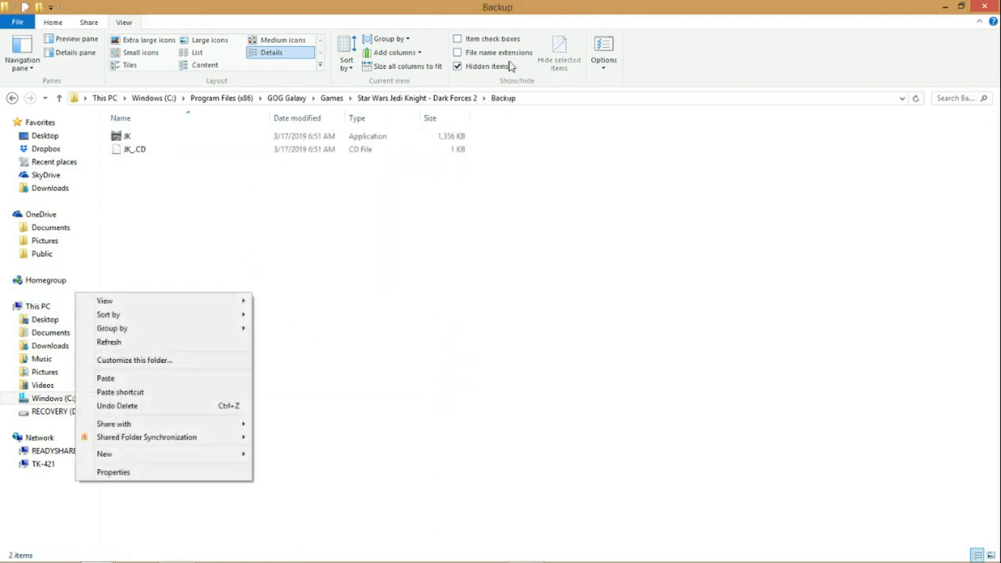
pyautogui.click(193, 225)
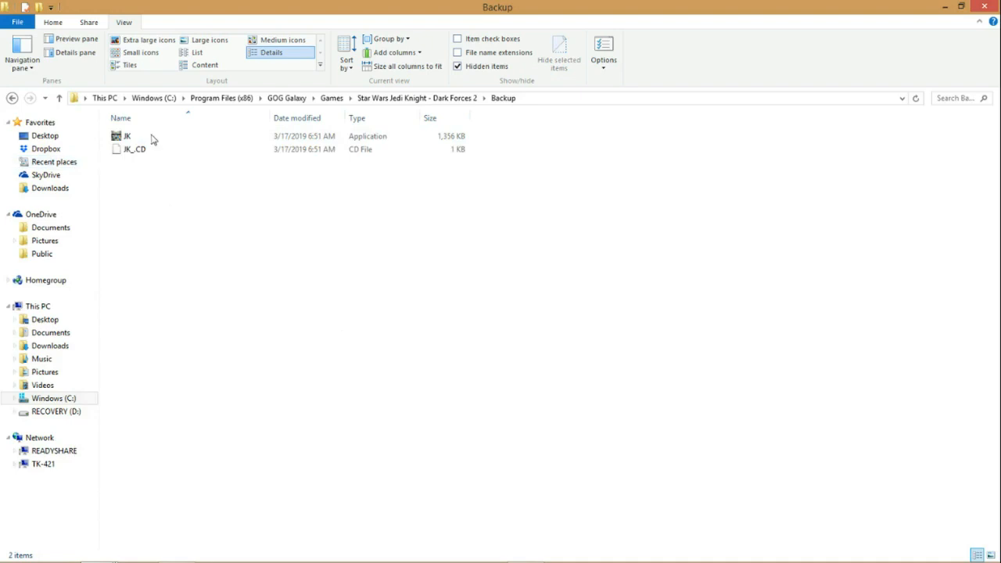
# Step: Copy JK_.CD from the game's Resource folder, check the Backup folder, and return to the main game folder
pyautogui.click(442, 100)
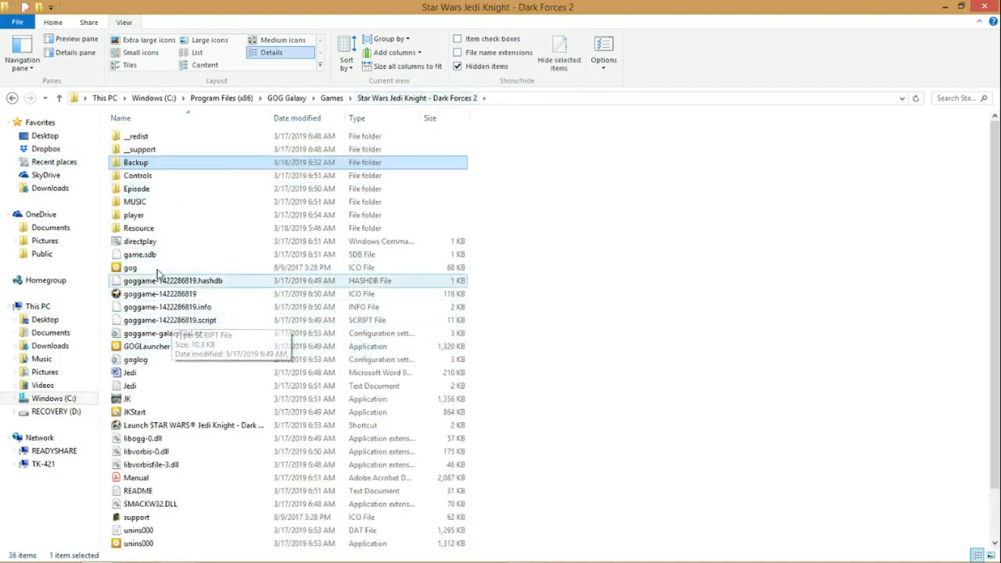
pyautogui.doubleClick(140, 228)
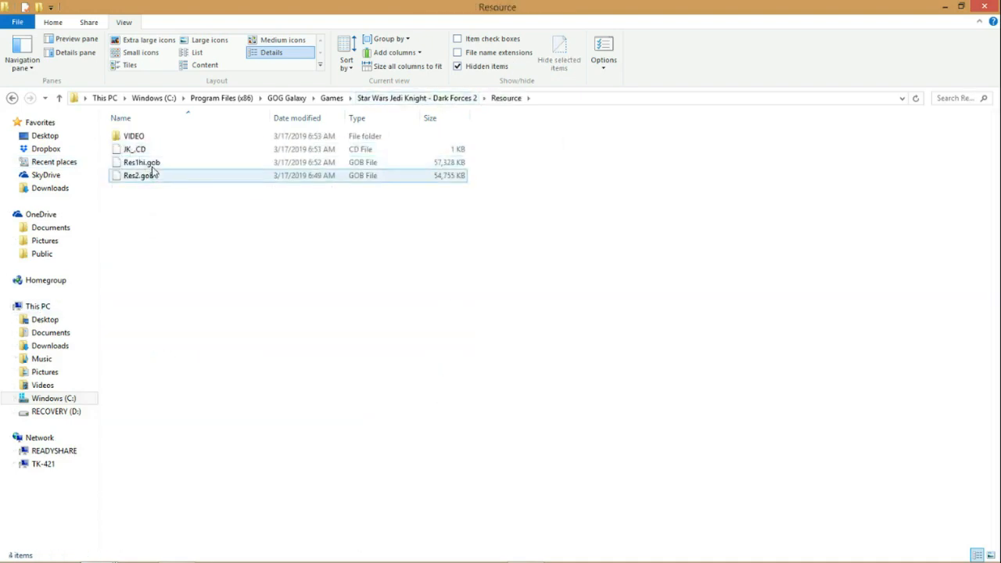
pyautogui.click(139, 150)
pyautogui.rightClick(141, 151)
pyautogui.click(79, 225)
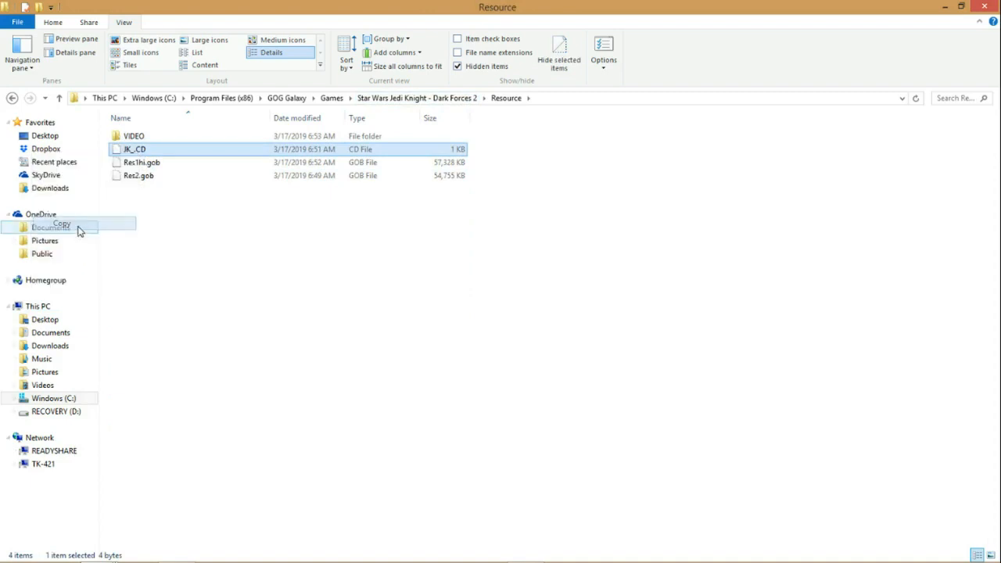
pyautogui.click(456, 102)
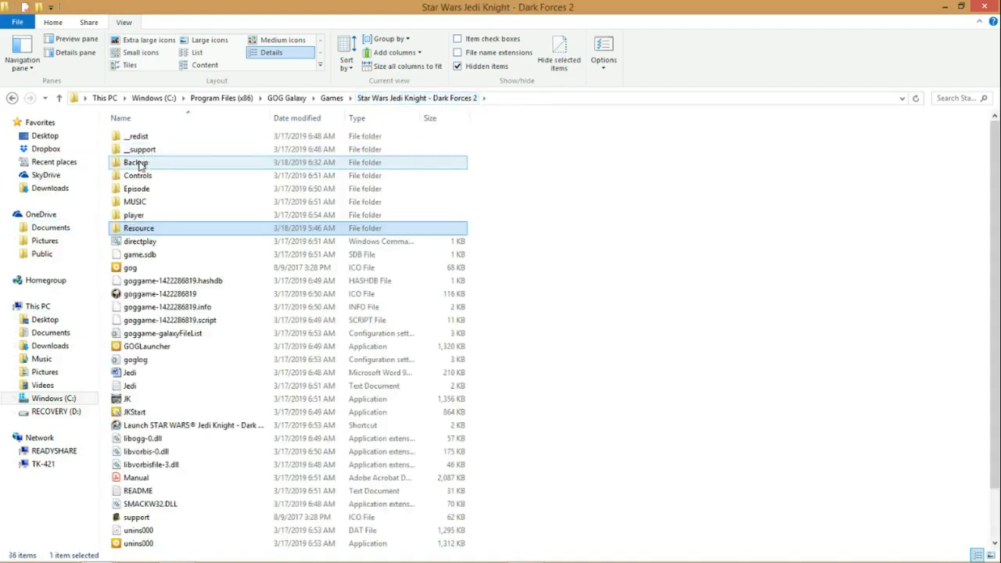
pyautogui.doubleClick(136, 163)
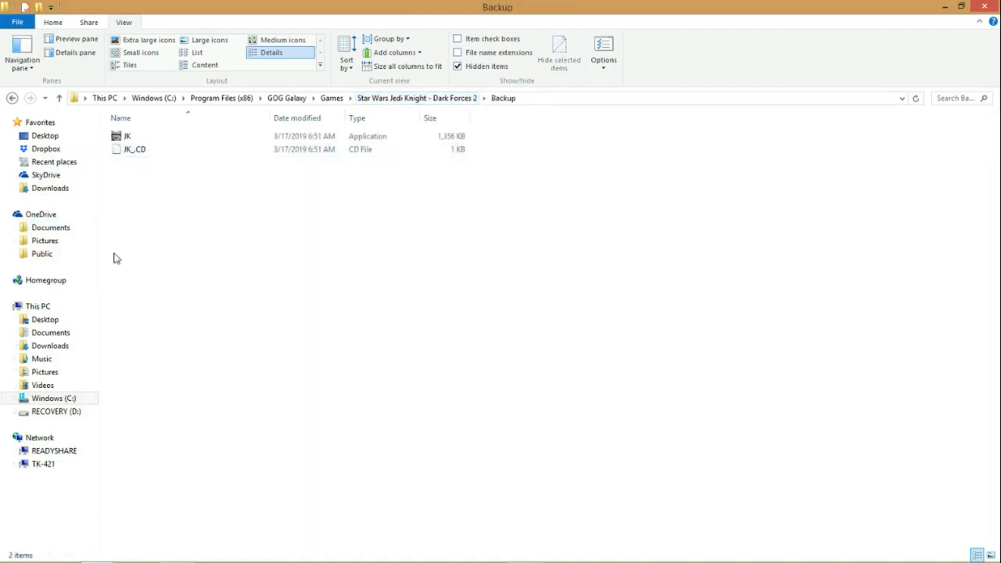
pyautogui.click(341, 102)
pyautogui.doubleClick(230, 138)
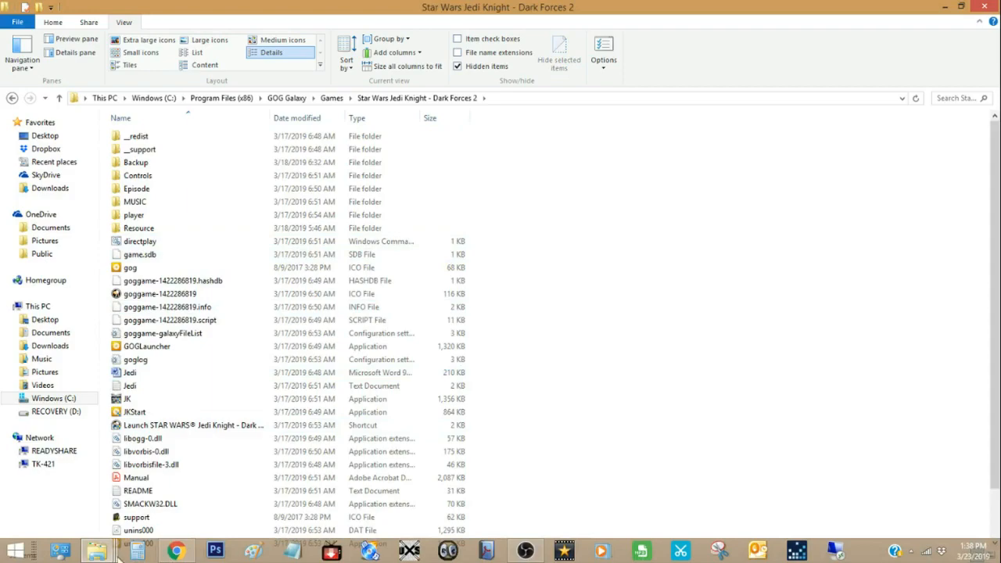
# Step: Copy the JK application and JK-Extension.dll from the unofficial patch's Jedi Knight - Dark Forces II folder
pyautogui.moveTo(116, 553)
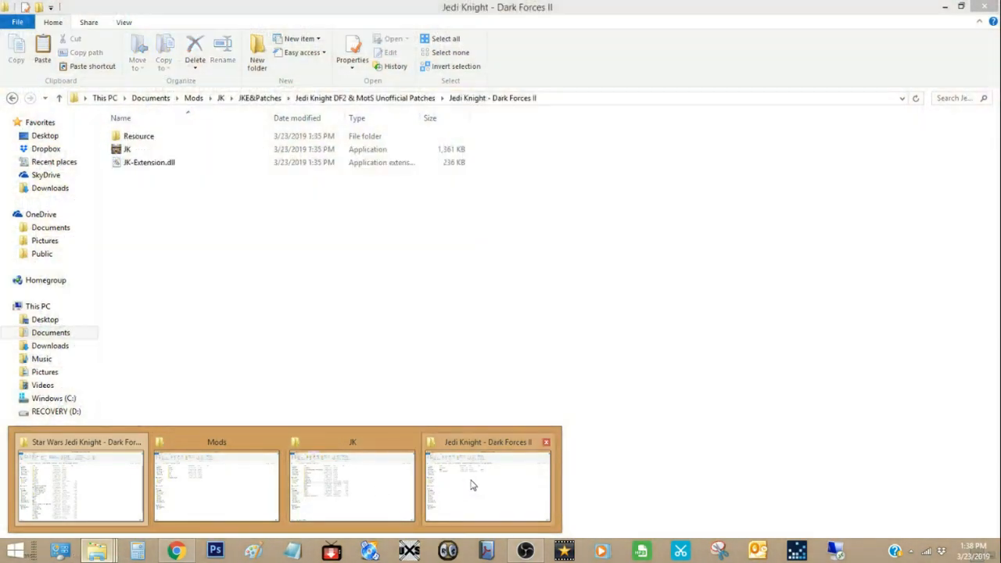
pyautogui.click(459, 481)
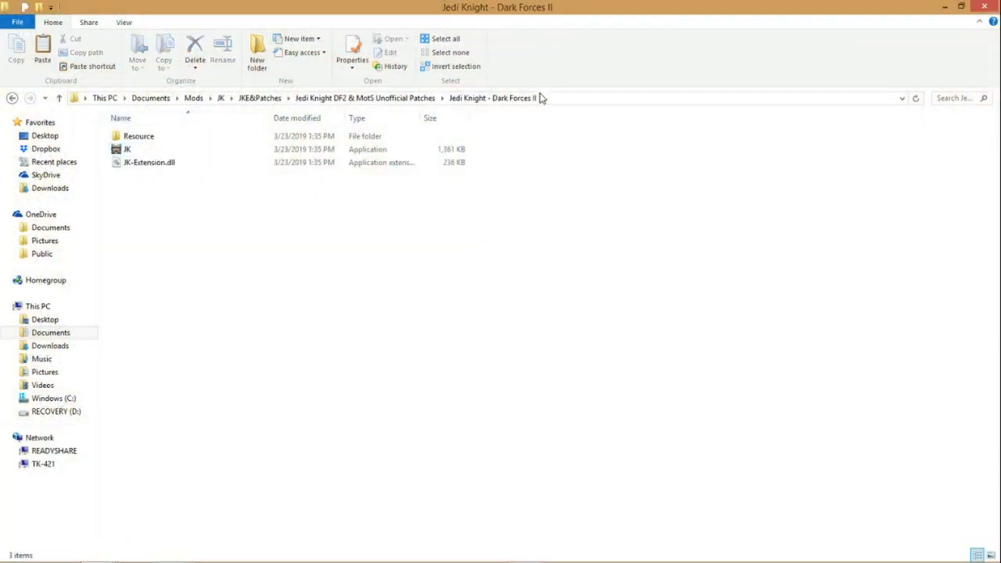
pyautogui.click(320, 99)
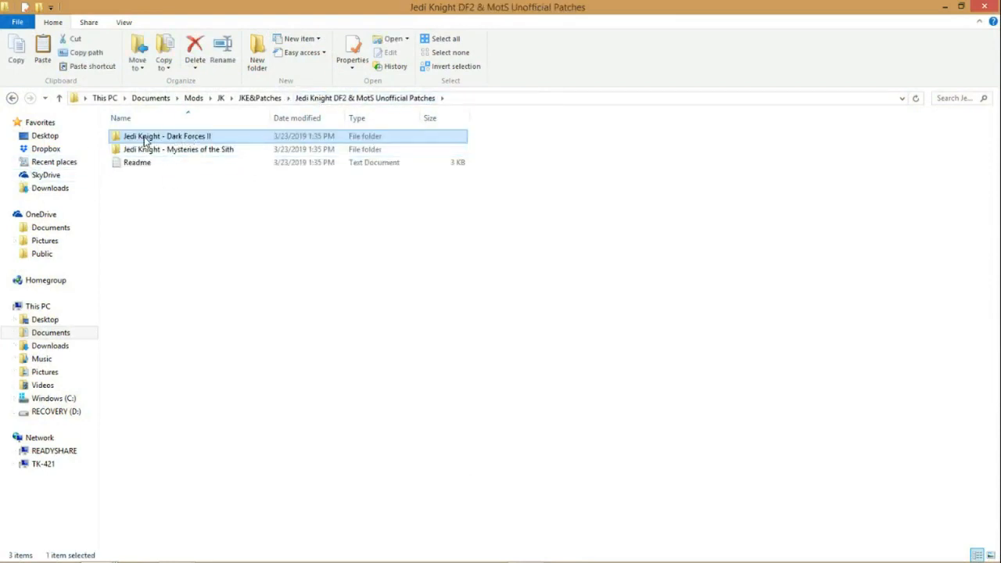
pyautogui.doubleClick(167, 138)
pyautogui.moveTo(165, 192); pyautogui.dragTo(119, 143)
pyautogui.rightClick(124, 149)
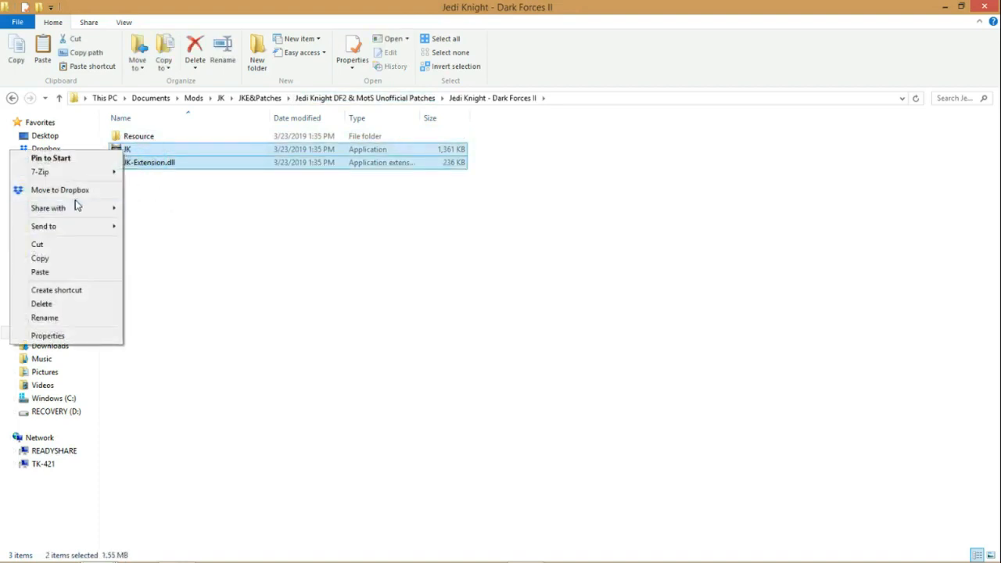
pyautogui.click(39, 259)
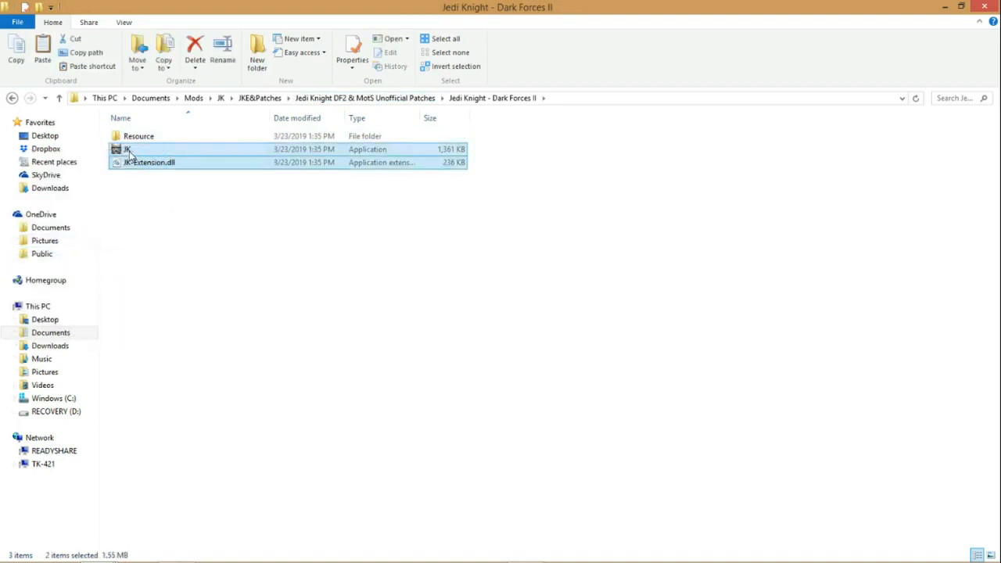
# Step: Copy the Resource folder, JK application and JK-Extension.dll from the patch's Jedi Knight - Dark Forces II folder, and check the Resource folder's contents
pyautogui.click(188, 201)
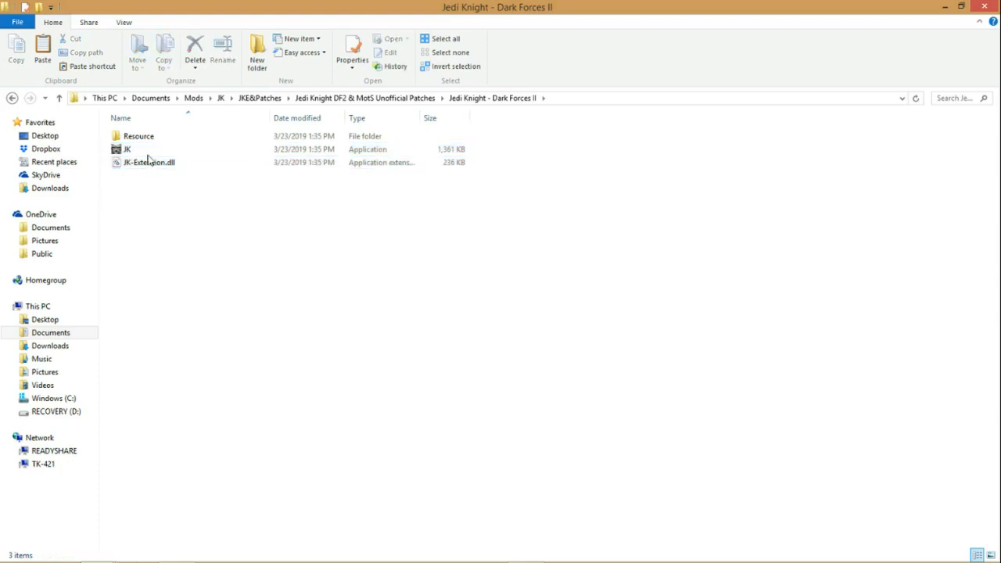
pyautogui.moveTo(187, 197); pyautogui.dragTo(113, 131)
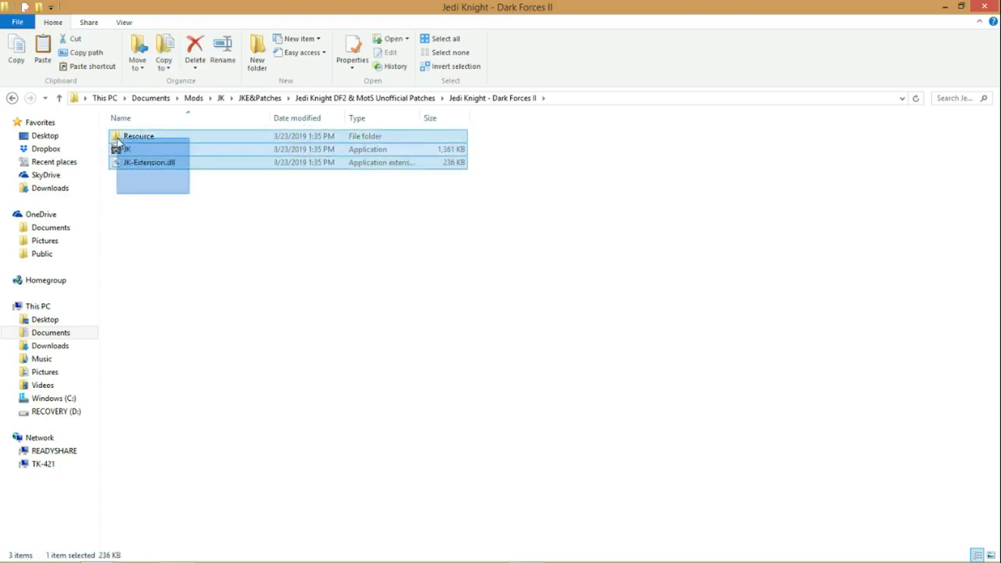
pyautogui.rightClick(134, 141)
pyautogui.click(48, 274)
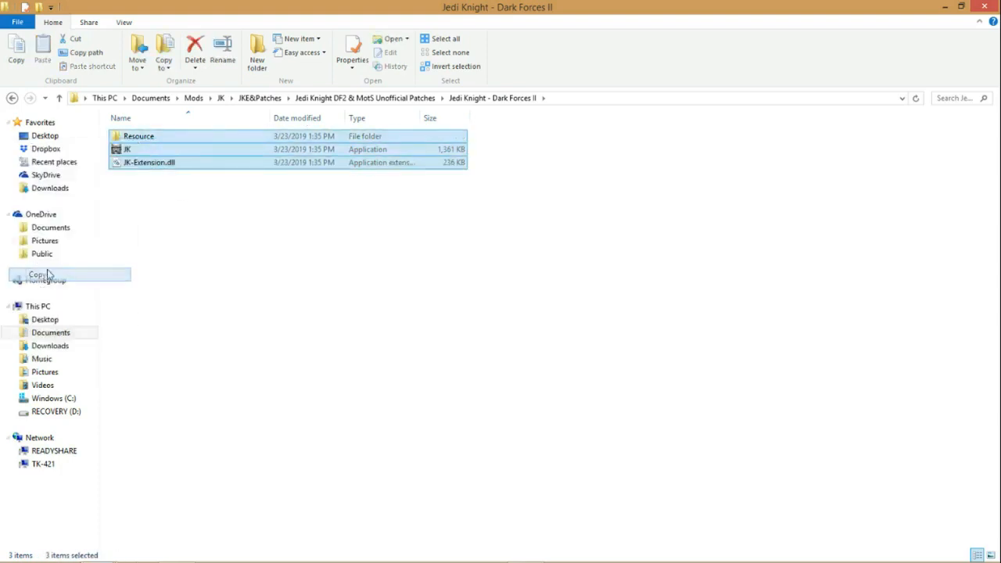
pyautogui.doubleClick(142, 140)
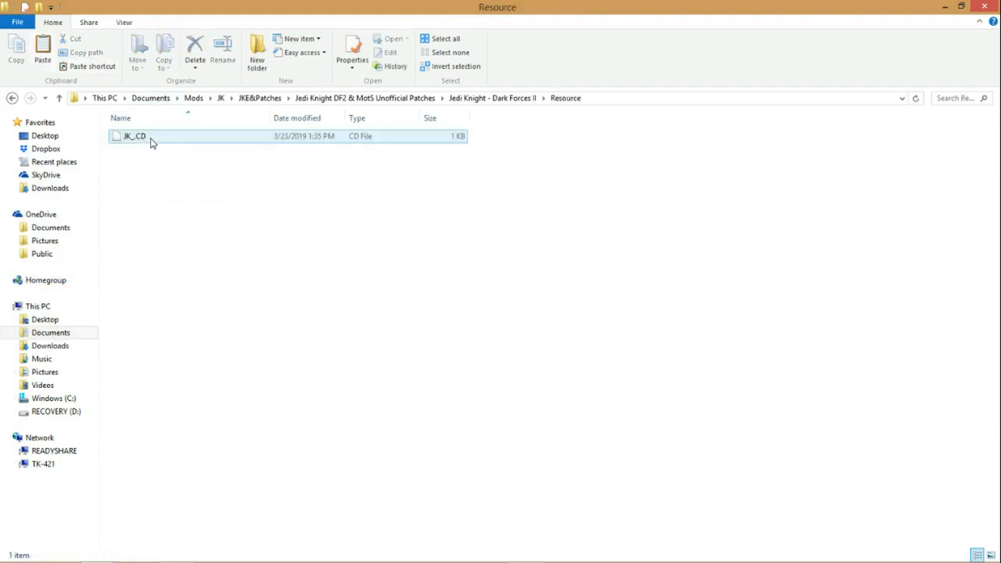
pyautogui.click(514, 99)
pyautogui.moveTo(162, 556)
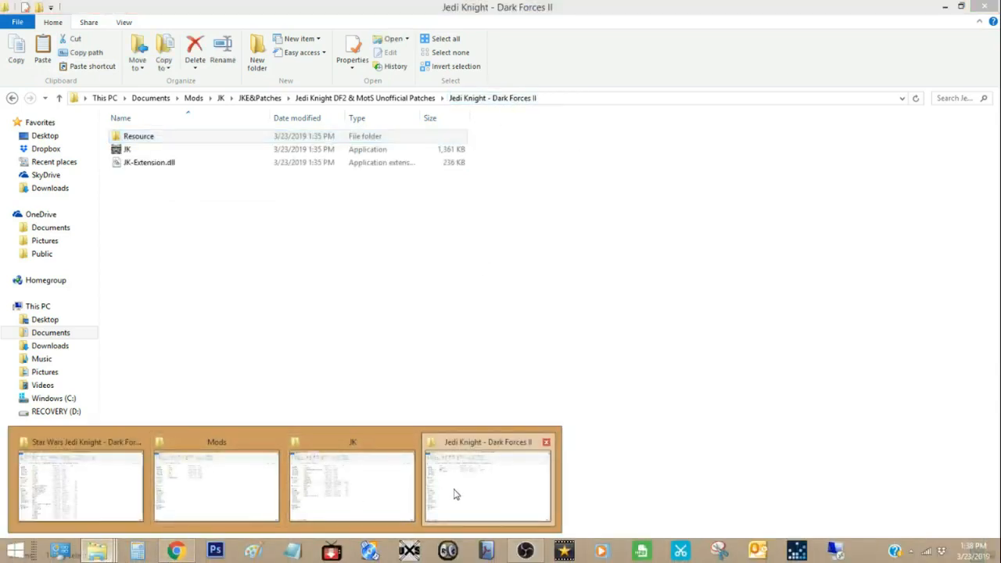
pyautogui.click(457, 494)
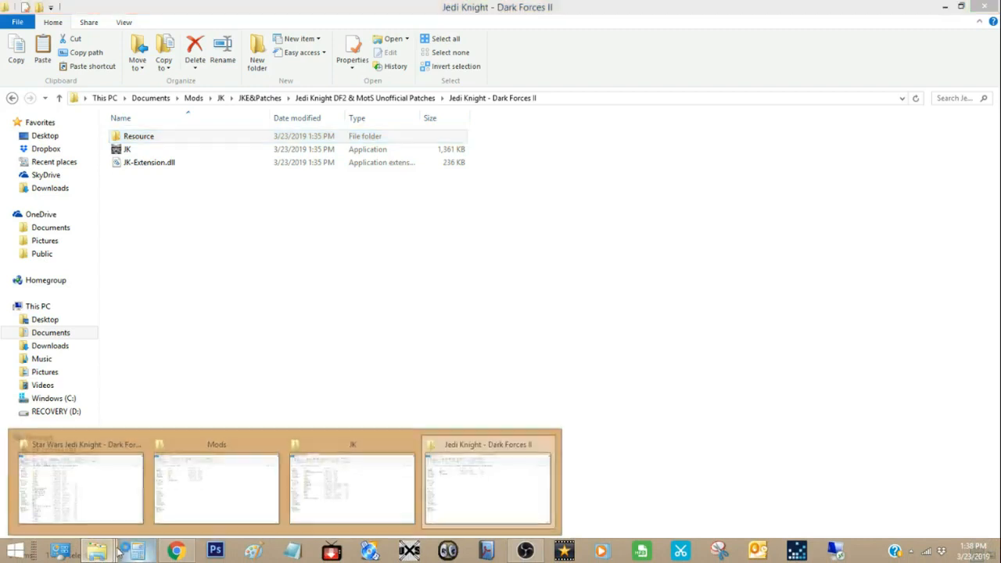
pyautogui.click(119, 552)
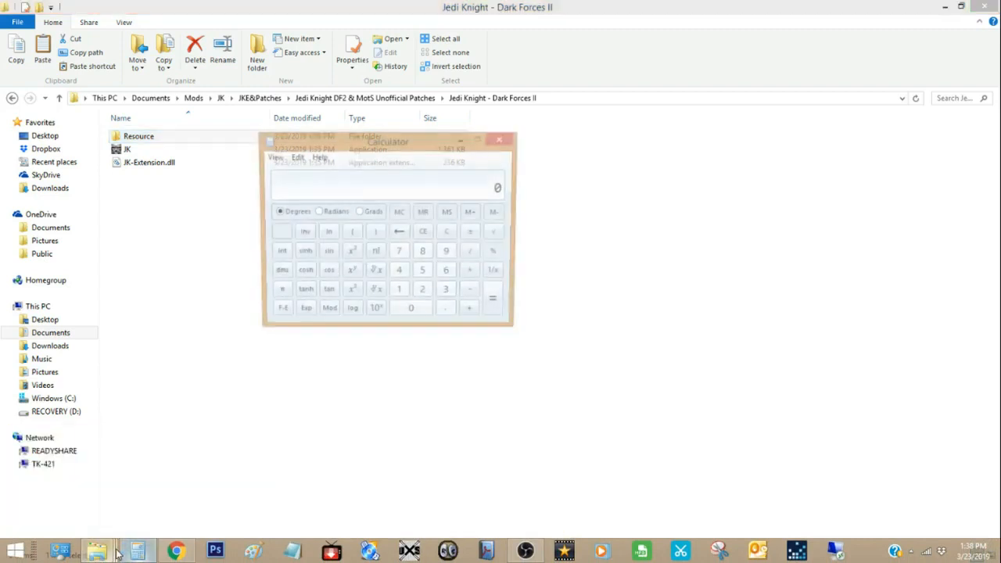
pyautogui.click(502, 139)
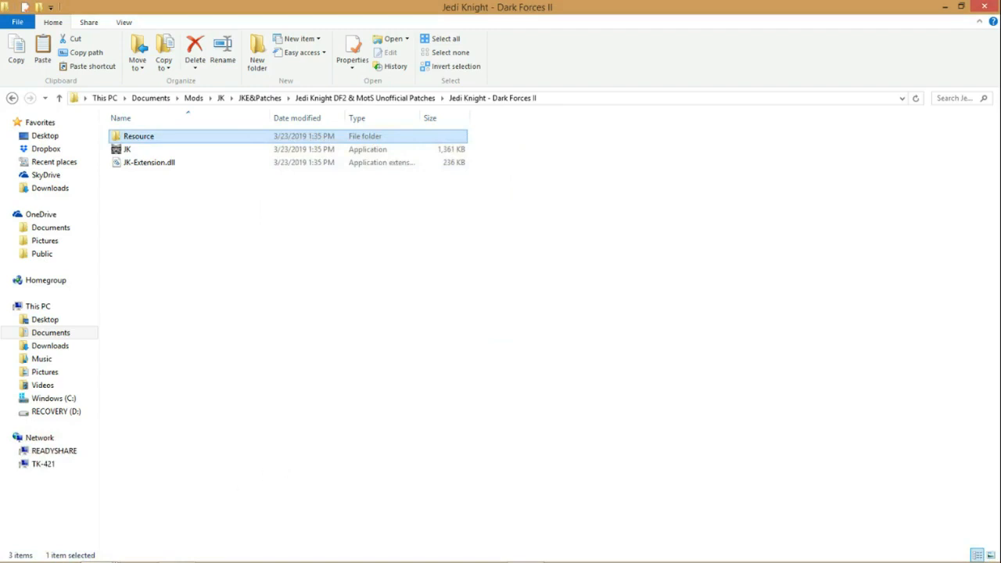
# Step: Paste the patch items into the Star Wars Jedi Knight - Dark Forces 2 game folder, replacing the existing files, and check the folder
pyautogui.click(109, 556)
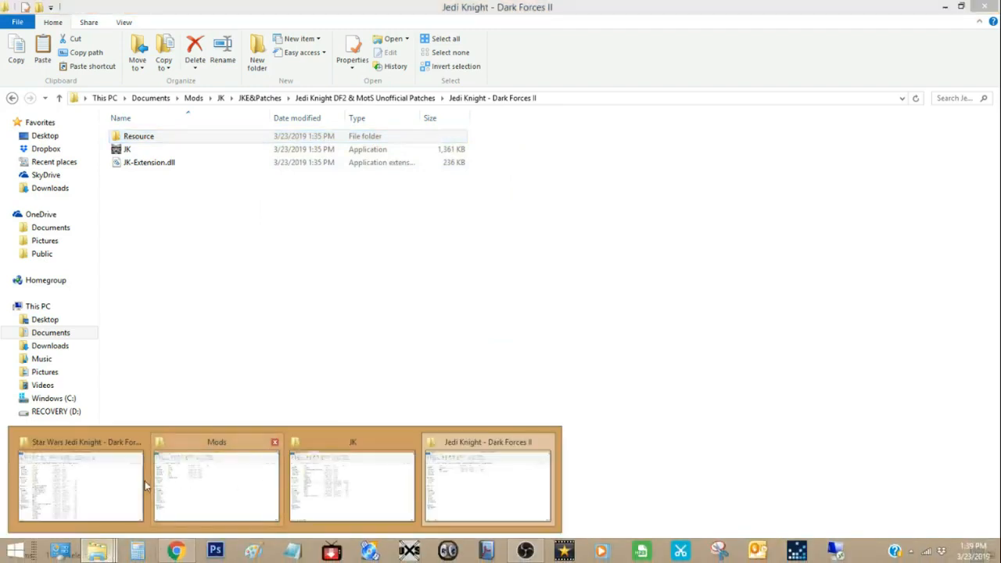
pyautogui.click(120, 477)
pyautogui.rightClick(590, 334)
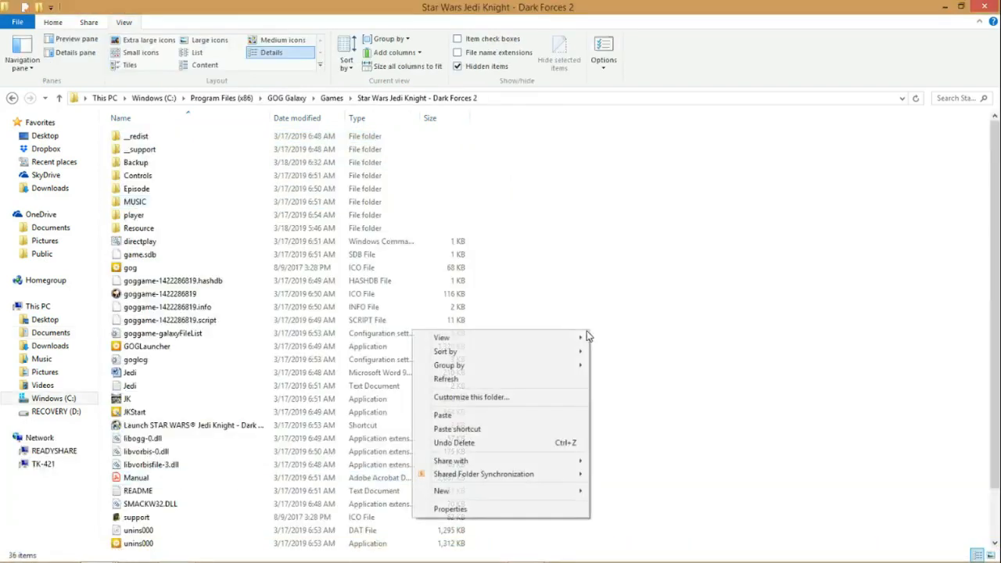
pyautogui.click(475, 417)
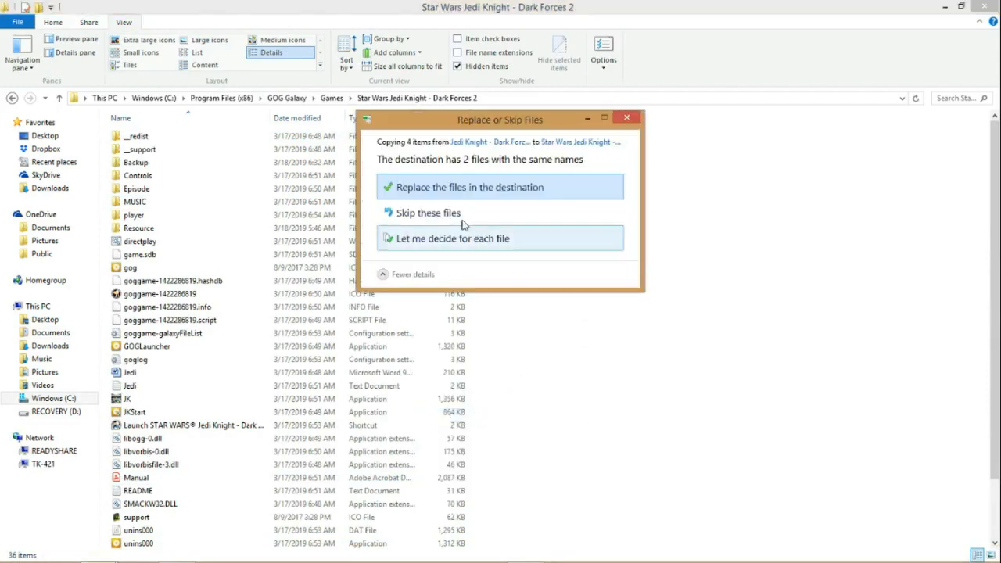
pyautogui.click(436, 194)
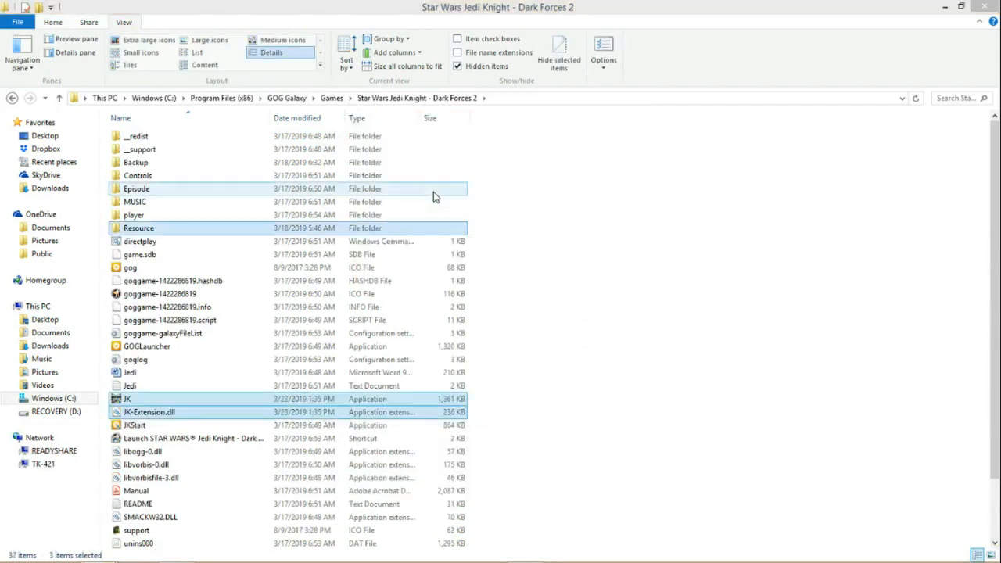
pyautogui.scroll(-2, 567, 321)
pyautogui.click(567, 321)
pyautogui.click(165, 331)
pyautogui.scroll(2, 172, 321)
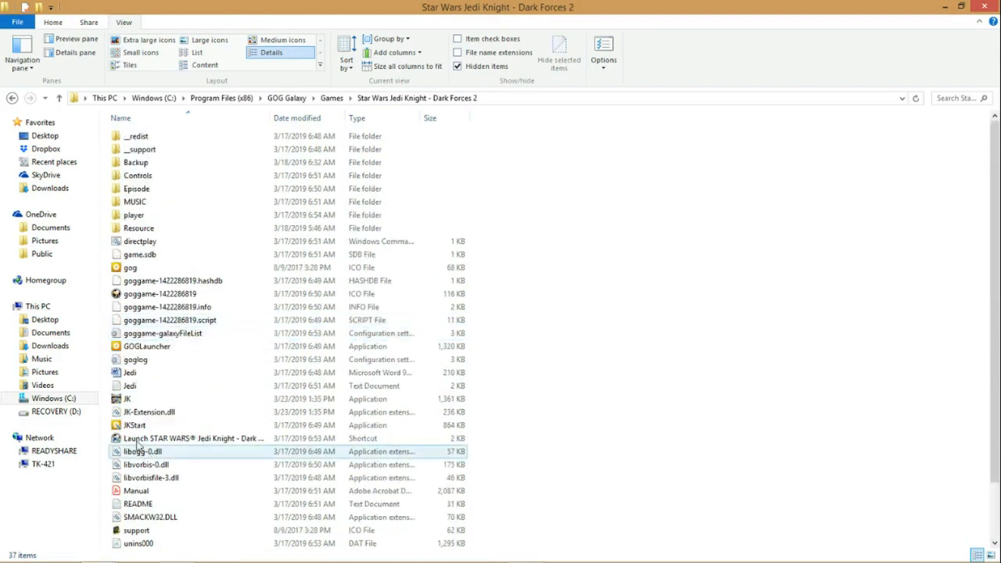
pyautogui.click(146, 413)
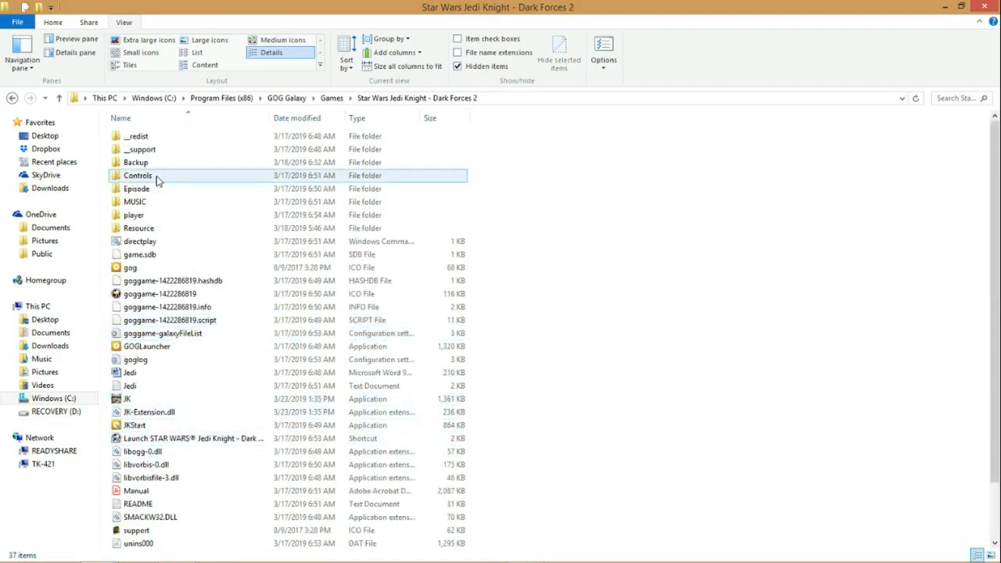
# Step: Bring up the Mods folder window and close it
pyautogui.moveTo(181, 557)
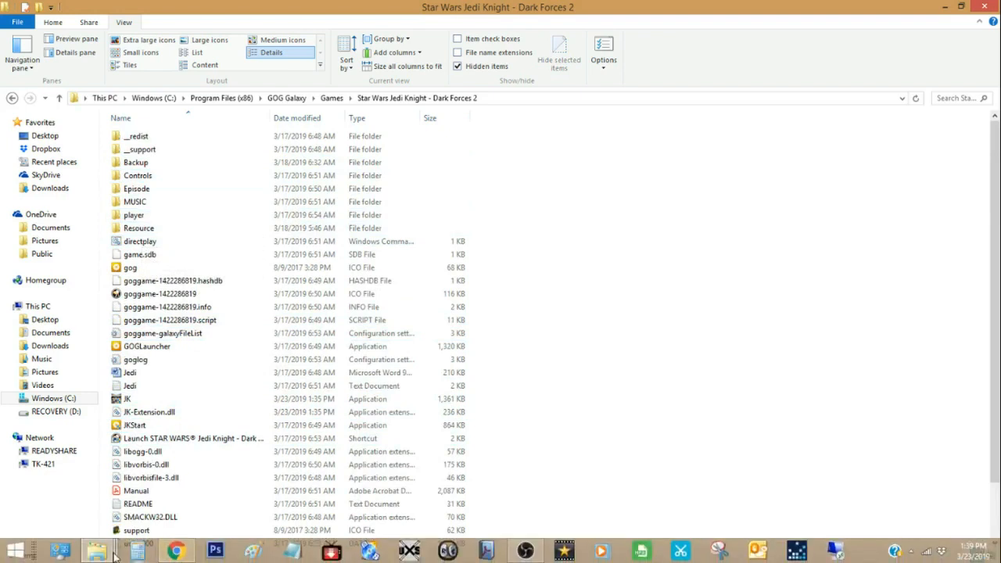
pyautogui.moveTo(103, 552)
pyautogui.click(234, 493)
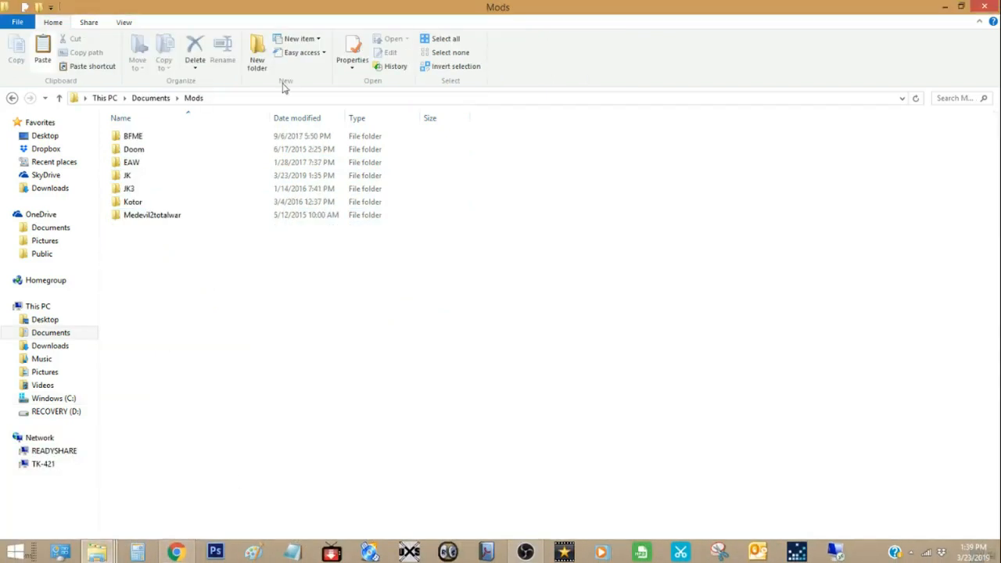
pyautogui.moveTo(109, 555)
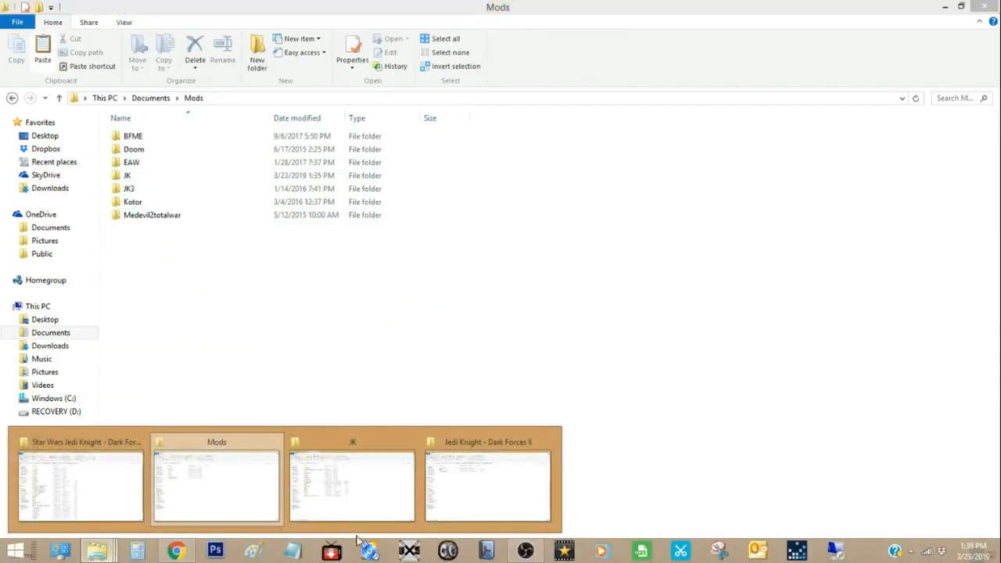
pyautogui.click(996, 6)
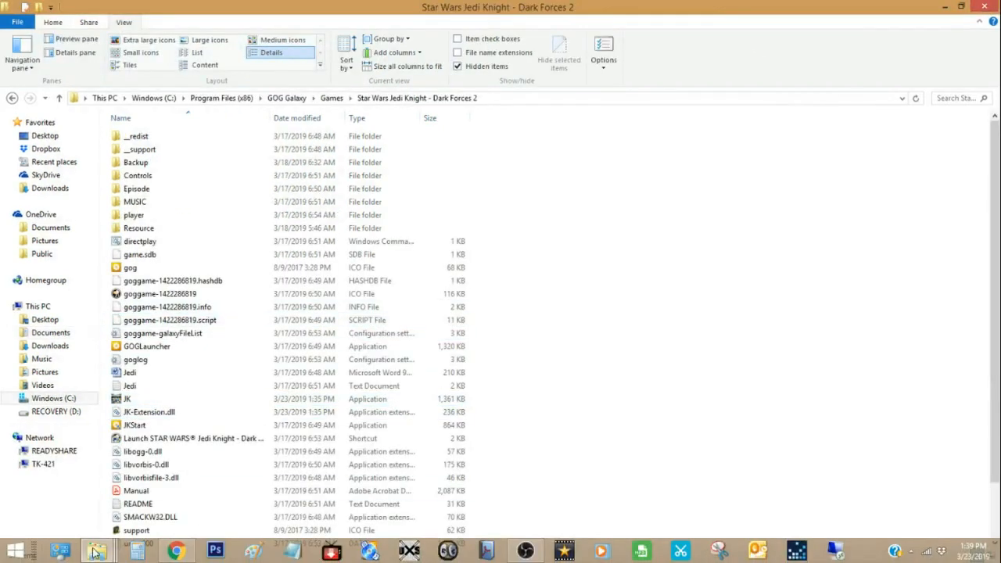
# Step: Go back from the unofficial patch folder to JKE&Patches and open the dgVoodoo2_55_4_1 folder inside dgVoodoo
pyautogui.moveTo(97, 552)
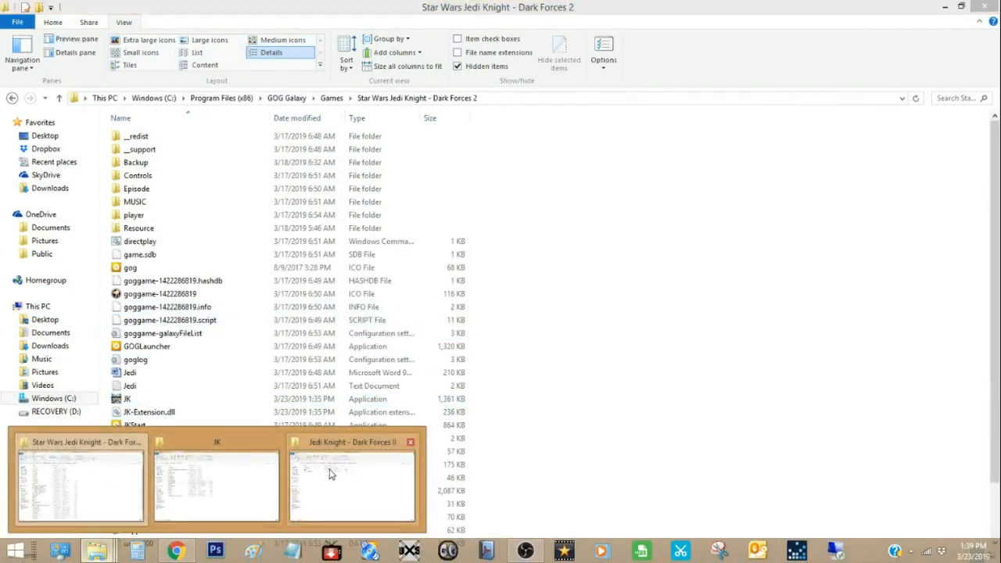
pyautogui.click(269, 481)
pyautogui.moveTo(92, 552)
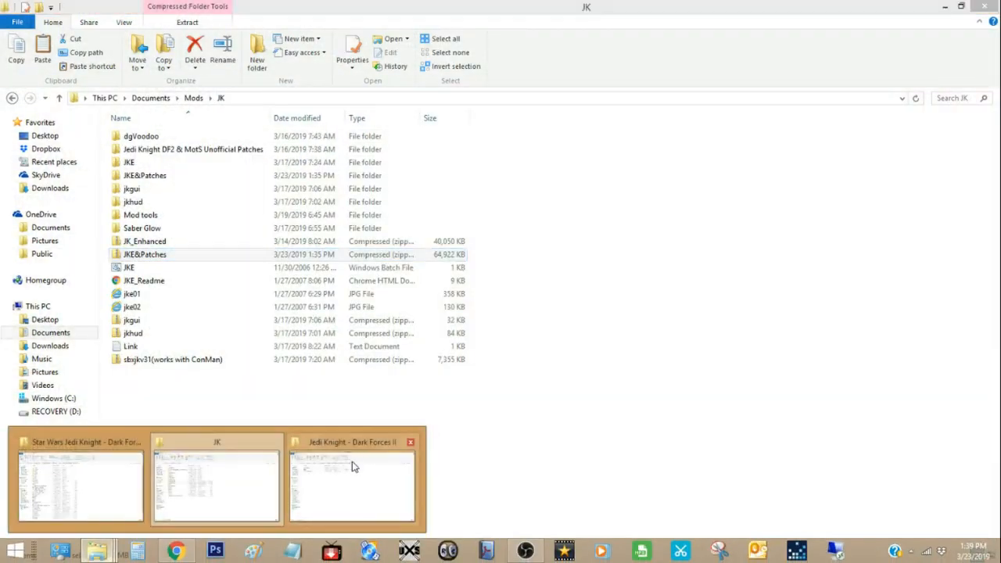
pyautogui.click(351, 462)
pyautogui.click(338, 98)
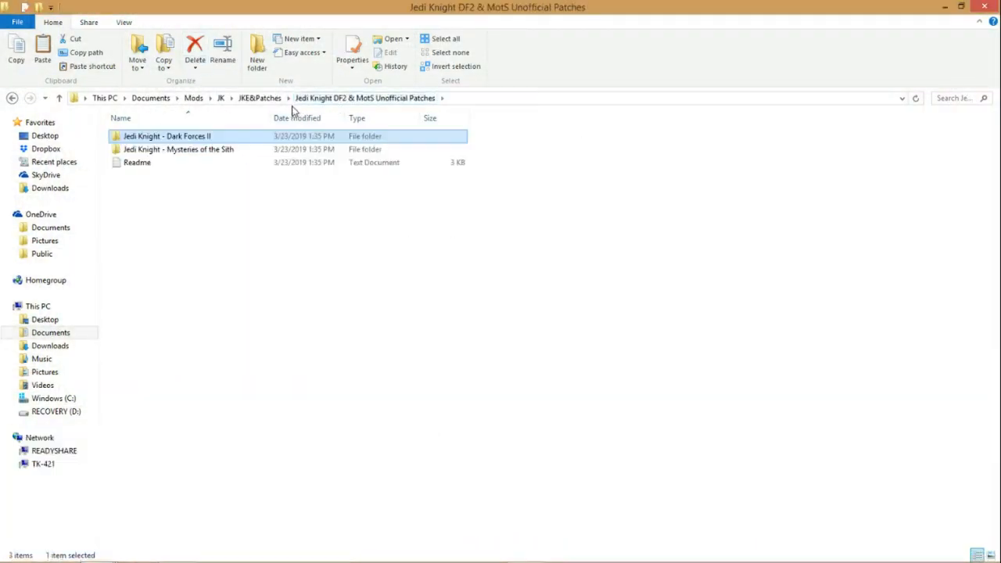
pyautogui.click(263, 100)
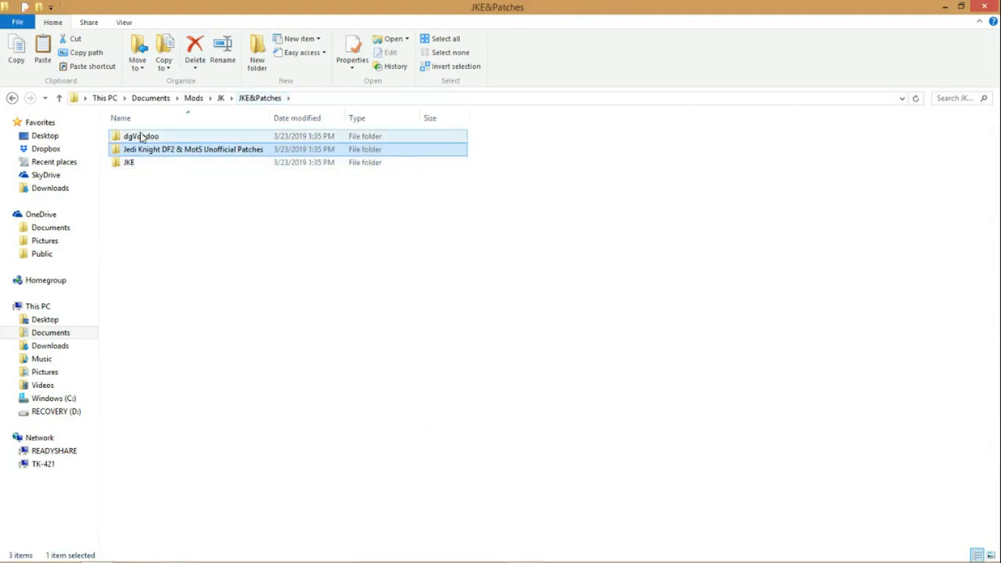
pyautogui.rightClick(142, 135)
pyautogui.click(192, 136)
pyautogui.doubleClick(192, 136)
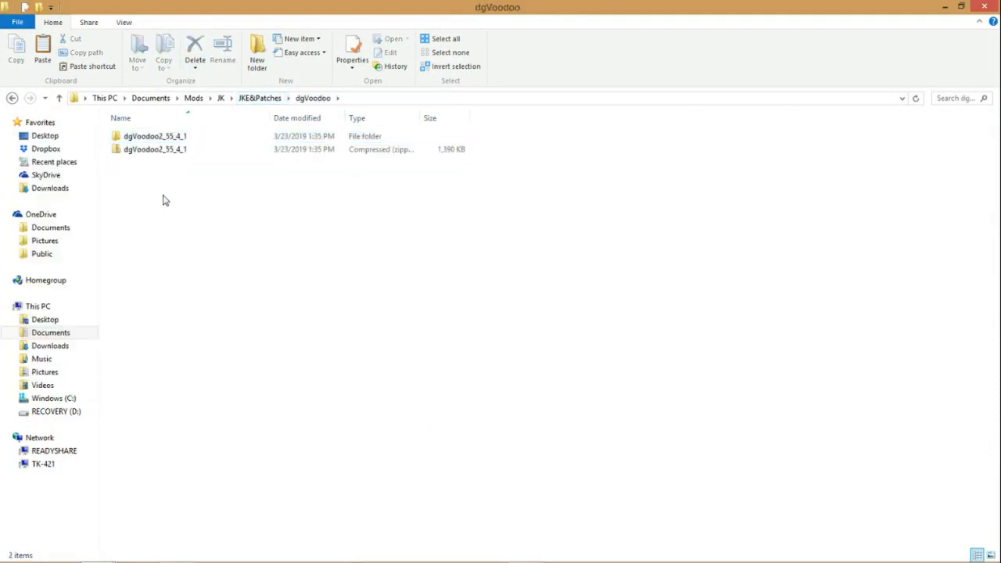
pyautogui.click(157, 138)
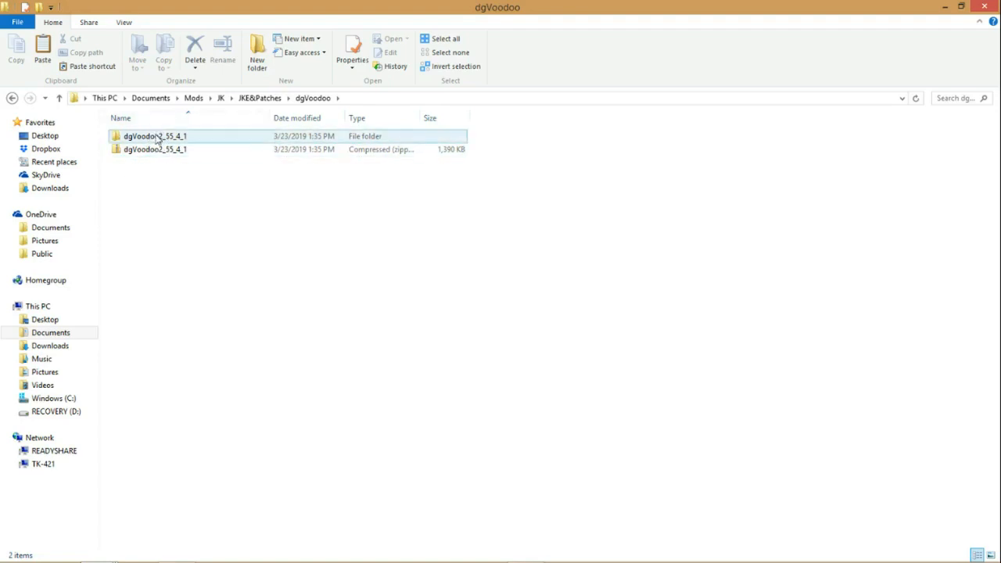
pyautogui.doubleClick(159, 141)
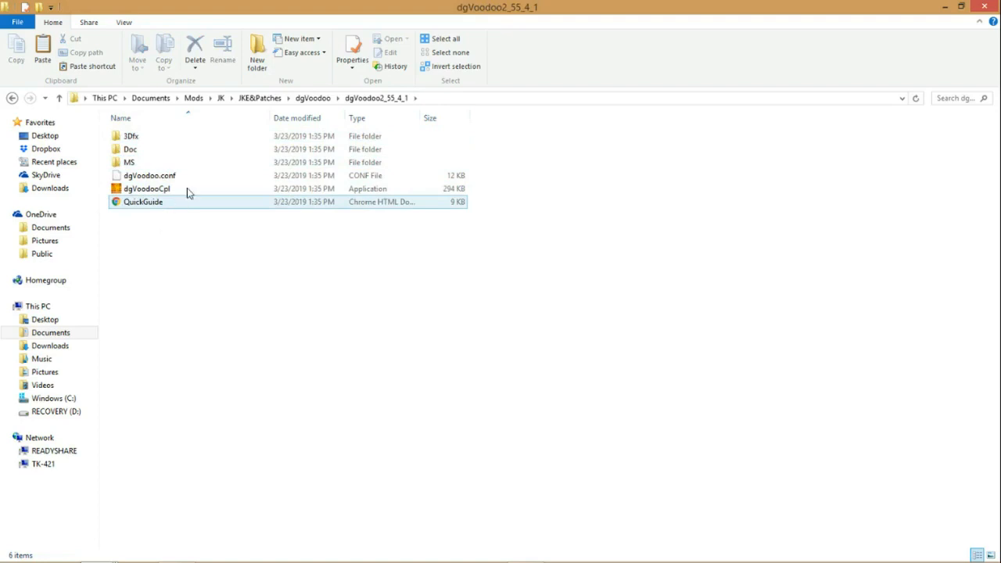
# Step: Copy D3D8.dll, D3DImm.dll and DDraw.dll from dgVoodoo's MS folder
pyautogui.click(156, 192)
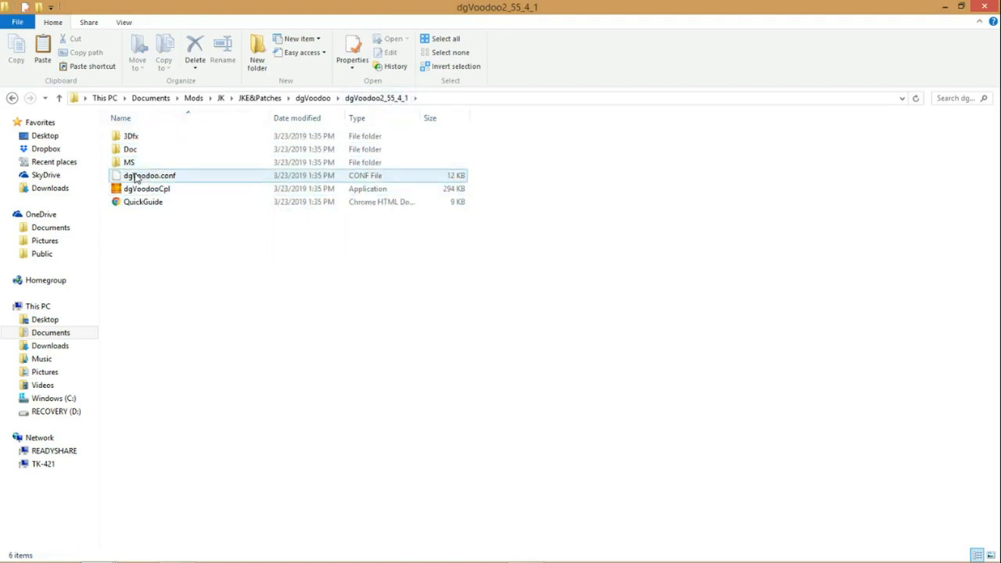
pyautogui.doubleClick(129, 163)
pyautogui.moveTo(166, 192); pyautogui.dragTo(136, 136)
pyautogui.rightClick(137, 137)
pyautogui.click(87, 231)
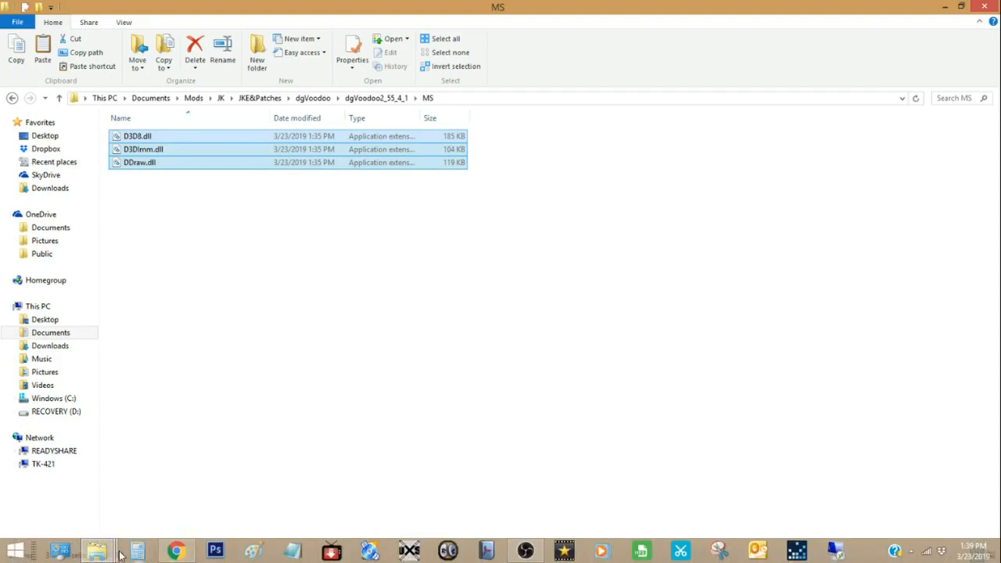
# Step: Paste the three dgVoodoo DLL files into the Star Wars Jedi Knight - Dark Forces 2 game folder
pyautogui.click(97, 552)
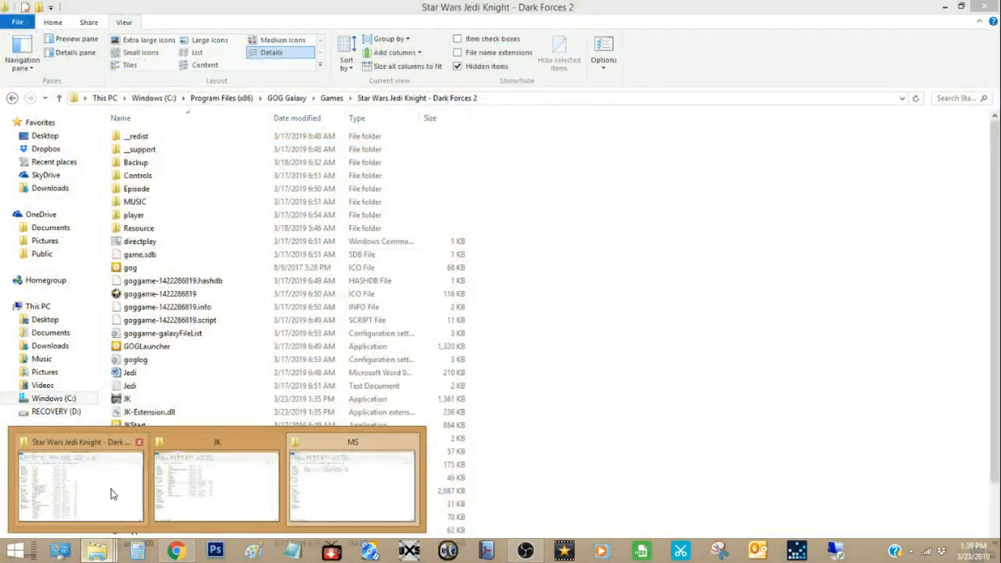
pyautogui.click(113, 494)
pyautogui.rightClick(601, 329)
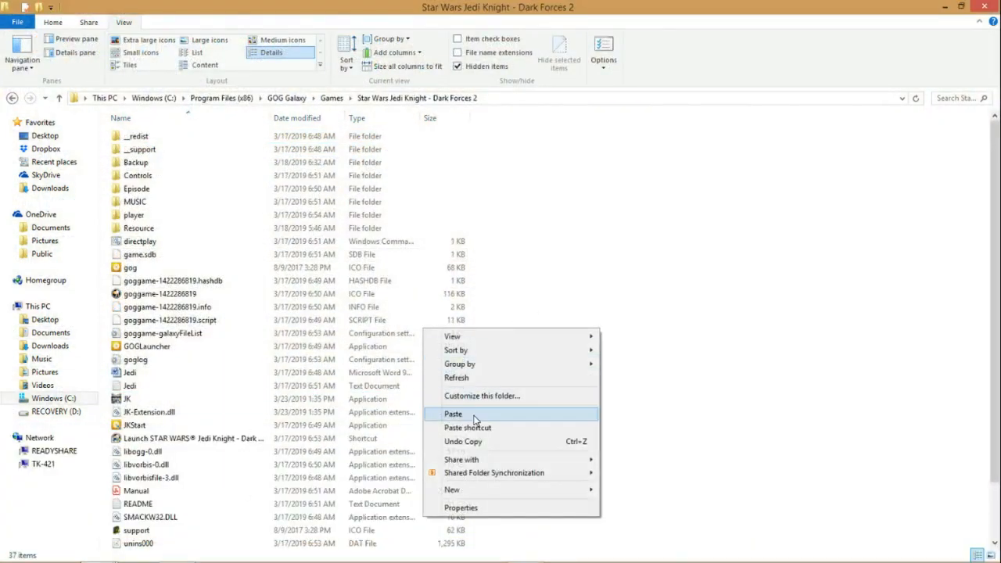
pyautogui.click(469, 415)
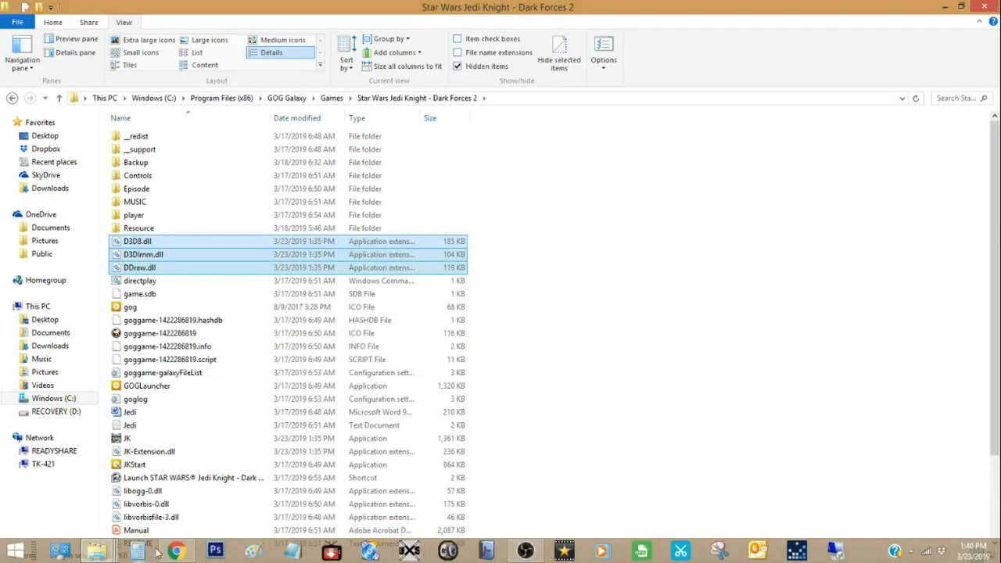
# Step: Go up from the MS folder to dgVoodoo2_55_4_1 and copy the dgVoodoo.conf and dgVoodooCpl files
pyautogui.click(97, 552)
pyautogui.click(326, 498)
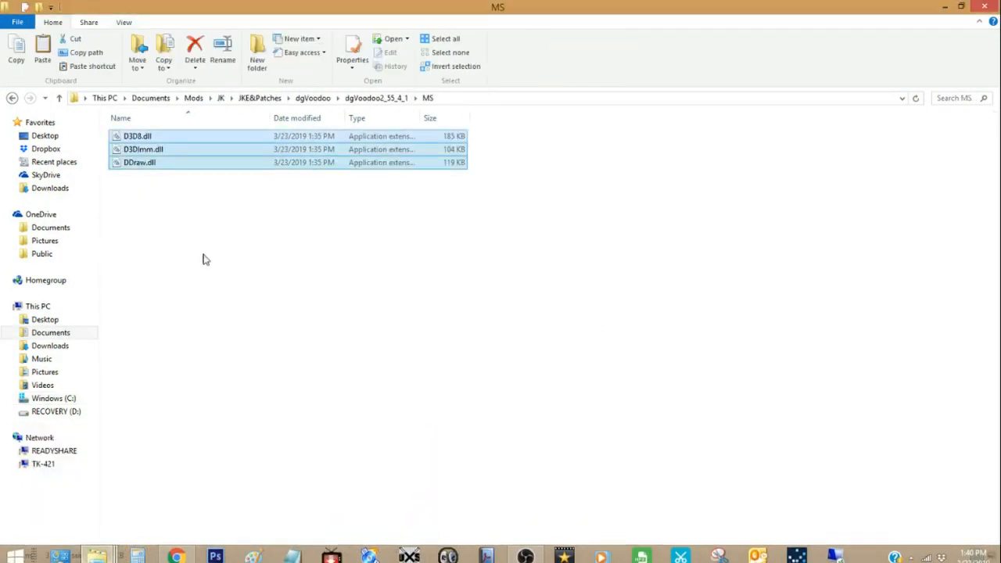
pyautogui.click(96, 551)
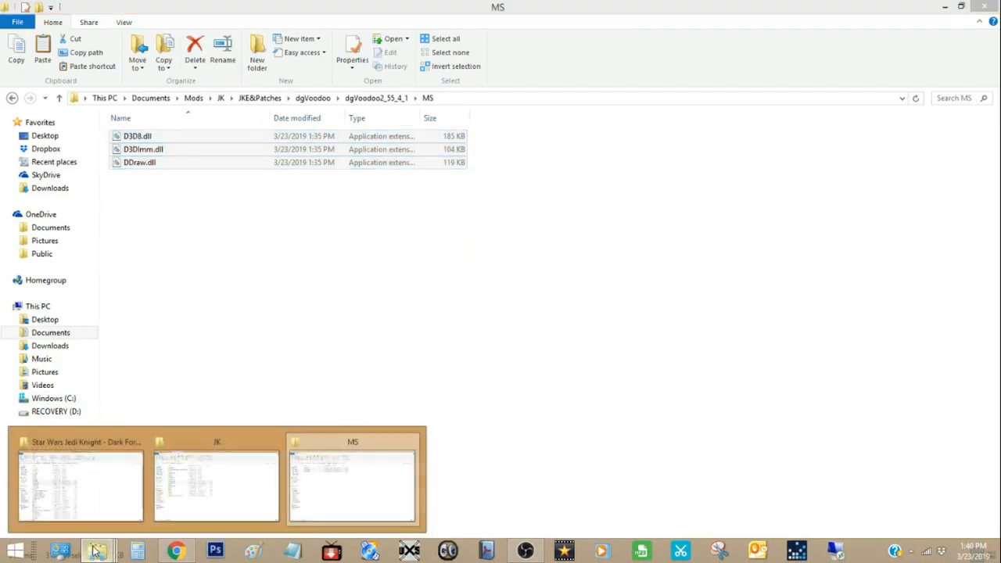
pyautogui.click(319, 491)
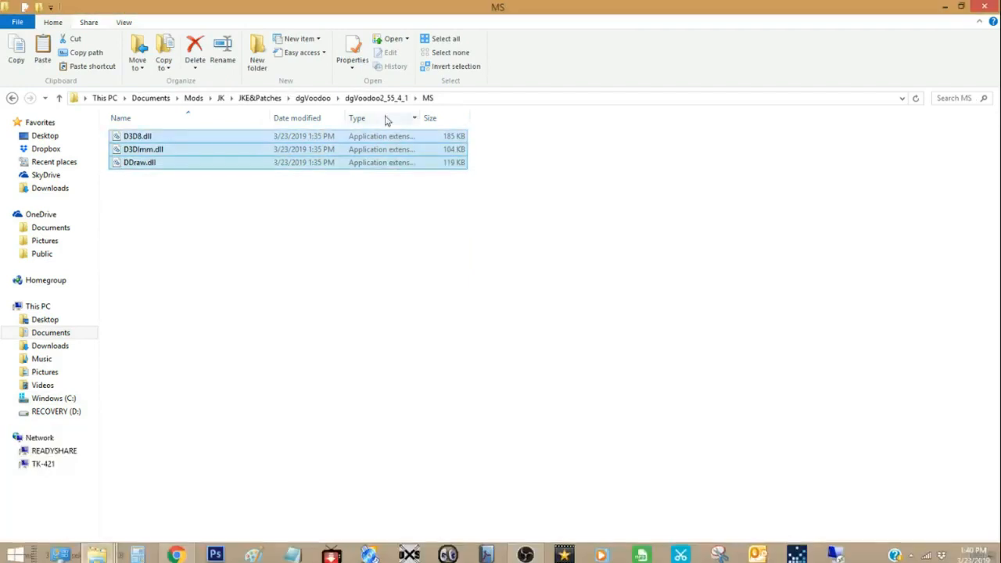
pyautogui.click(376, 98)
pyautogui.click(164, 190)
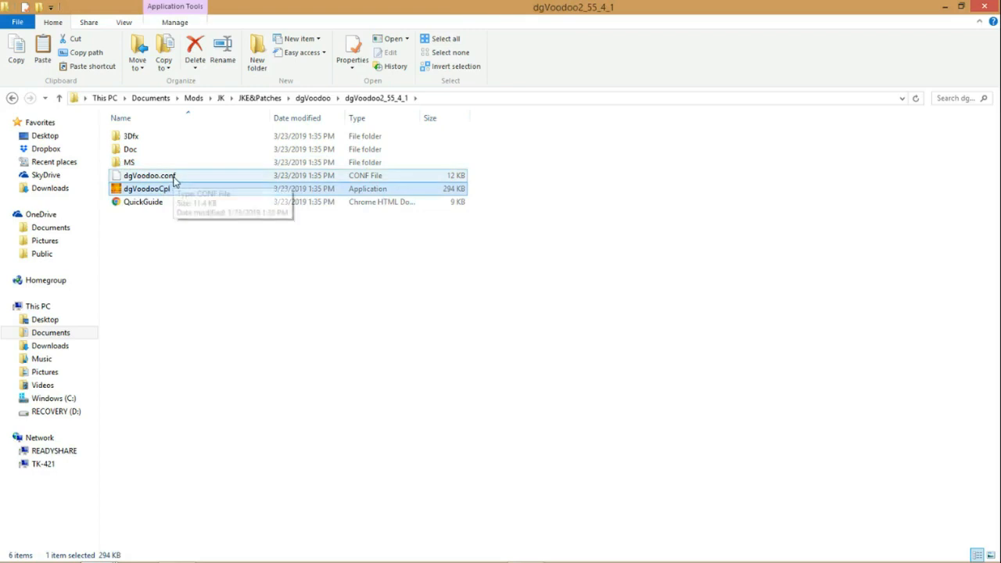
pyautogui.keyDown('ctrl'); pyautogui.click(174, 180); pyautogui.keyUp('ctrl')
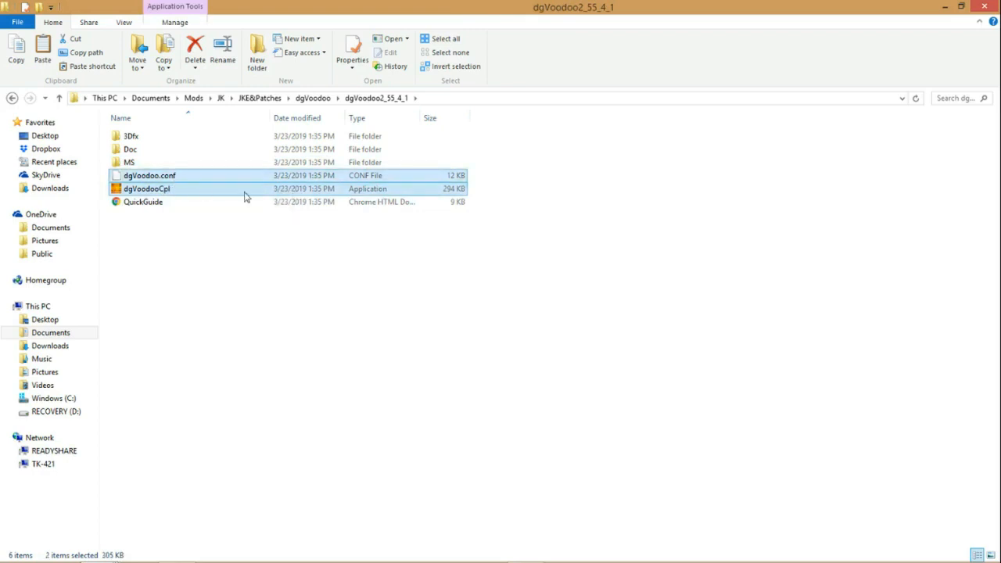
pyautogui.rightClick(166, 193)
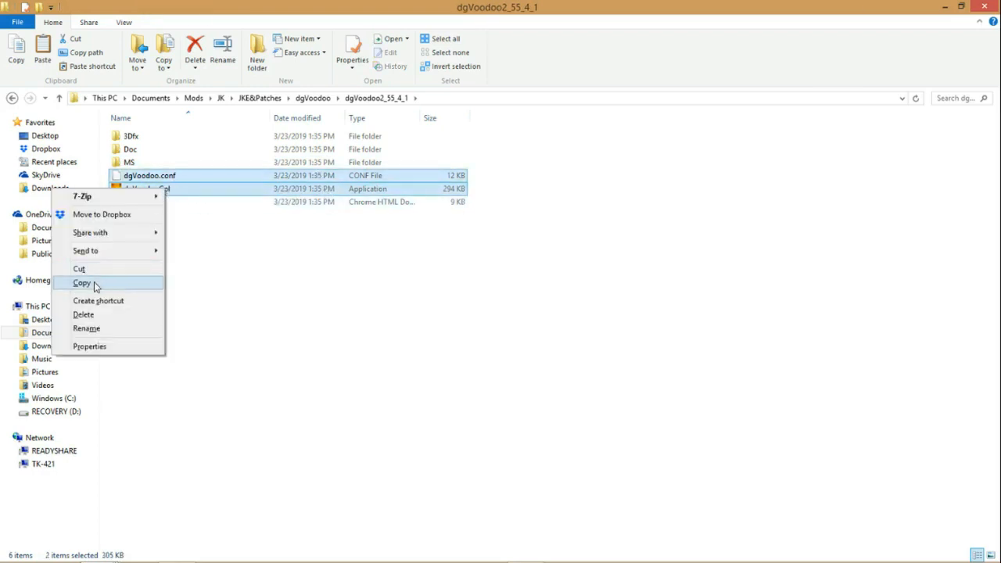
pyautogui.click(94, 281)
# Step: Paste dgVoodoo.conf and dgVoodooCpl into the Star Wars Jedi Knight - Dark Forces 2 game folder
pyautogui.click(99, 550)
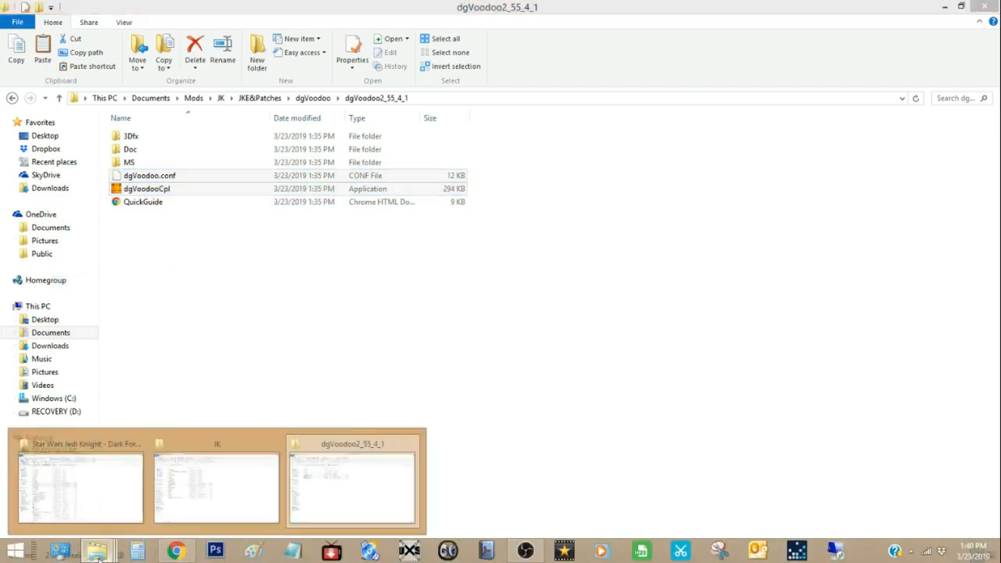
pyautogui.click(333, 478)
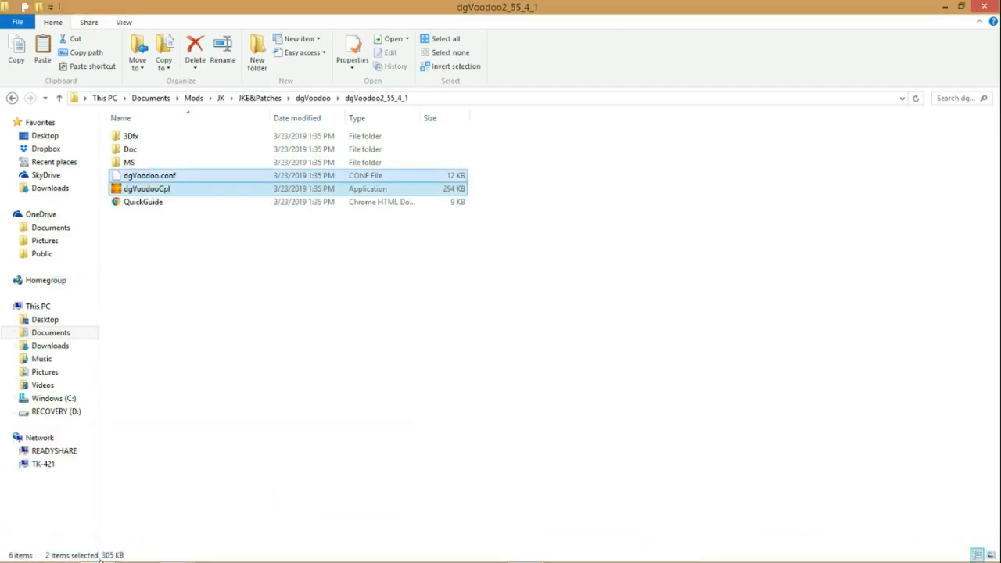
pyautogui.click(99, 550)
pyautogui.click(102, 503)
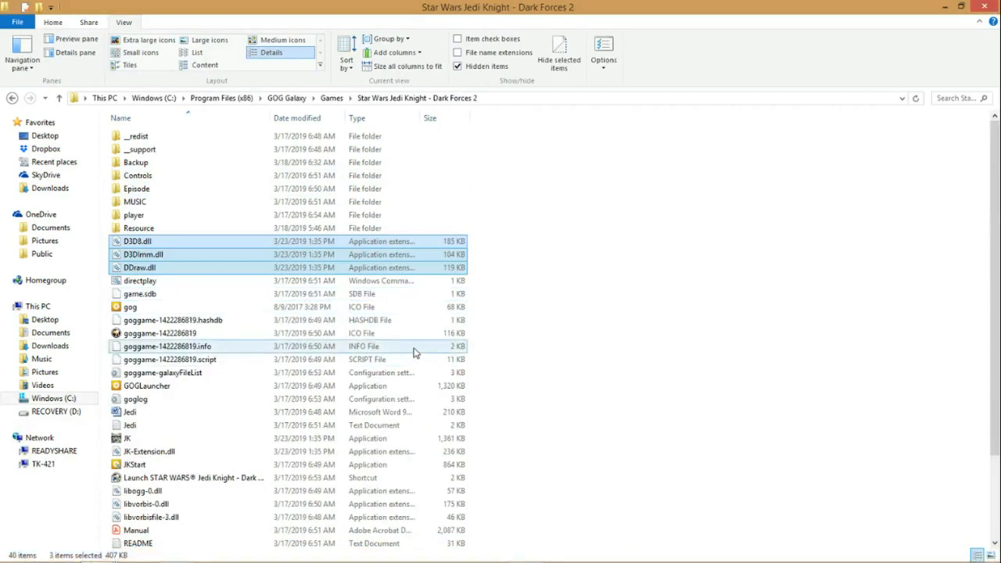
pyautogui.rightClick(513, 289)
pyautogui.click(551, 374)
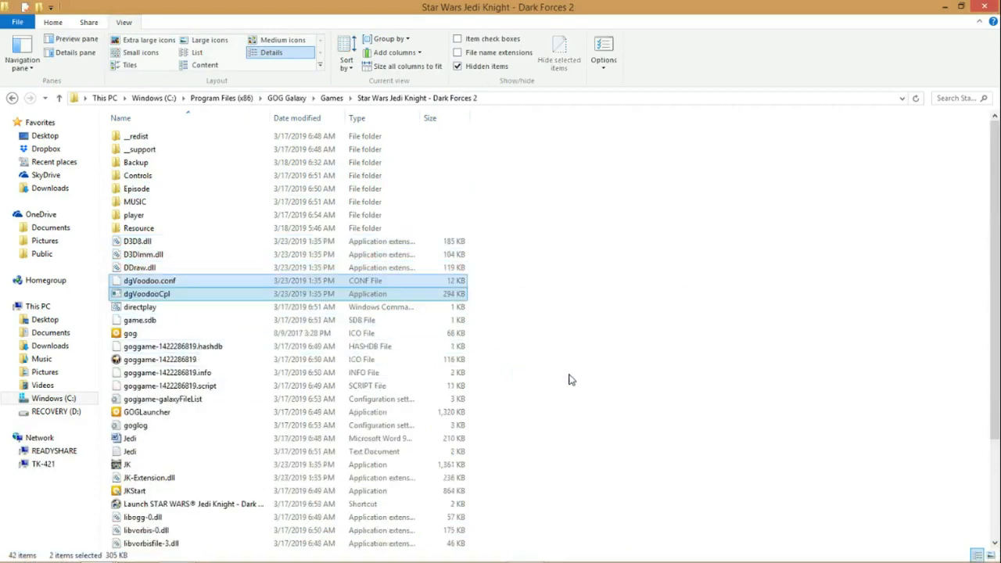
# Step: Run dgVoodooCpl from the game folder, allowing it past Windows SmartScreen, and move its control panel window aside
pyautogui.scroll(-2, 547, 315)
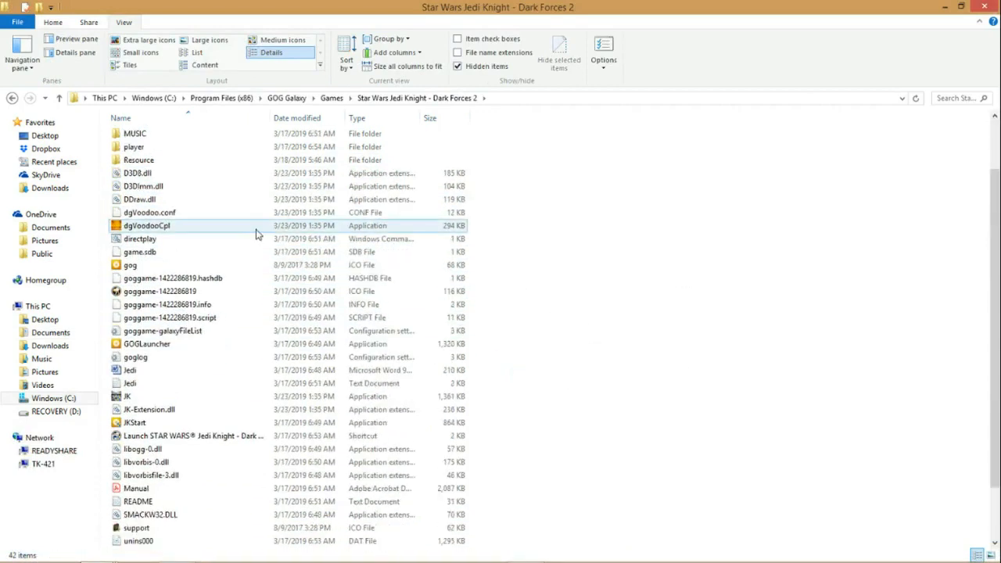
pyautogui.doubleClick(164, 228)
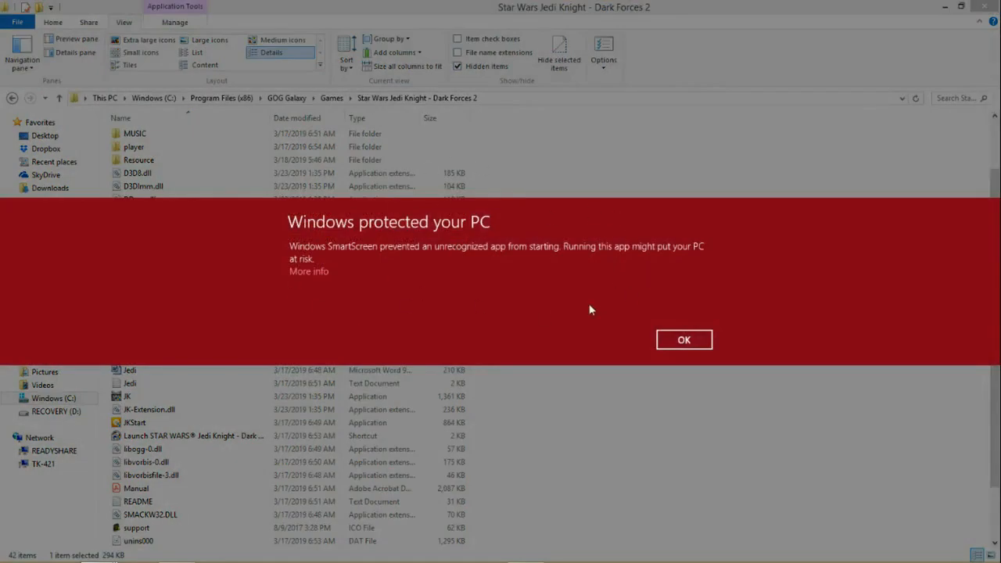
pyautogui.click(307, 270)
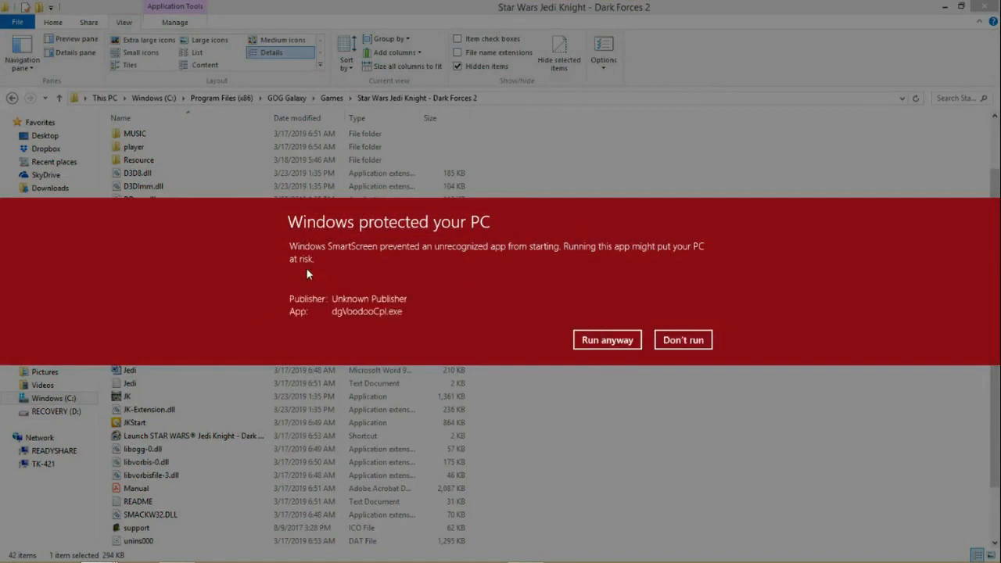
pyautogui.click(588, 342)
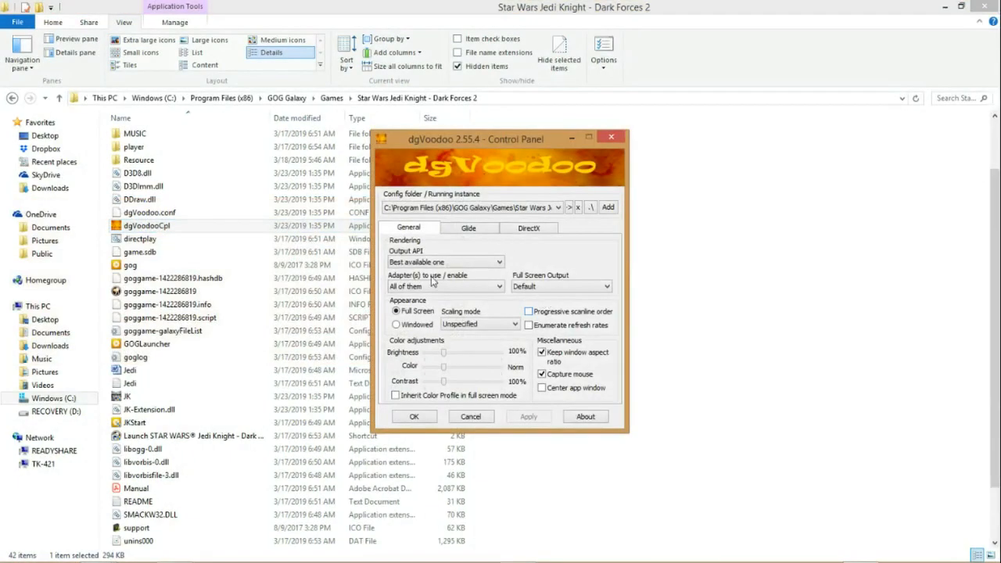
pyautogui.moveTo(512, 139); pyautogui.dragTo(553, 123)
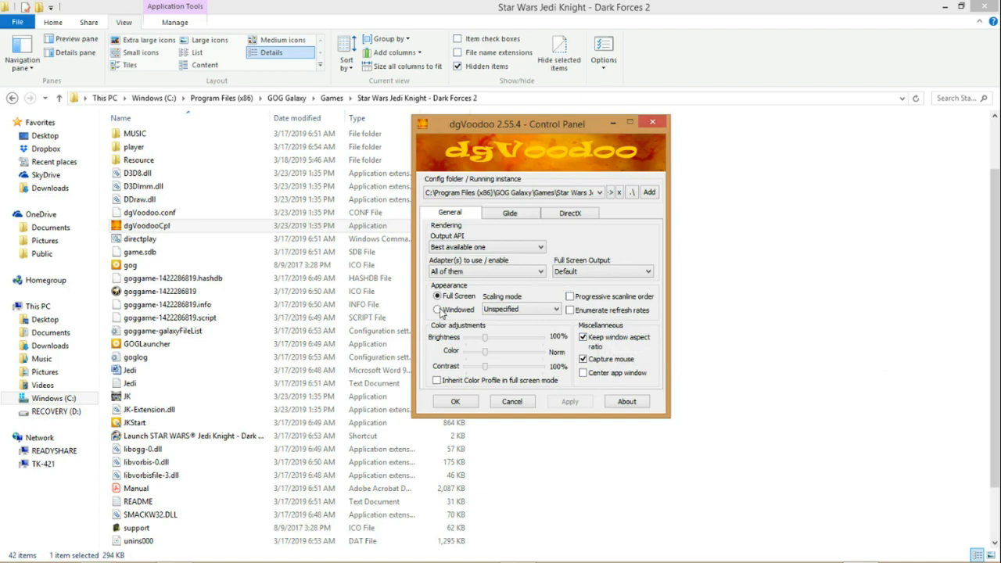
# Step: Set dgVoodoo's appearance to Windowed, choose a DirectX resolution of 1600x900 and turn off the dgVoodoo watermark
pyautogui.click(438, 309)
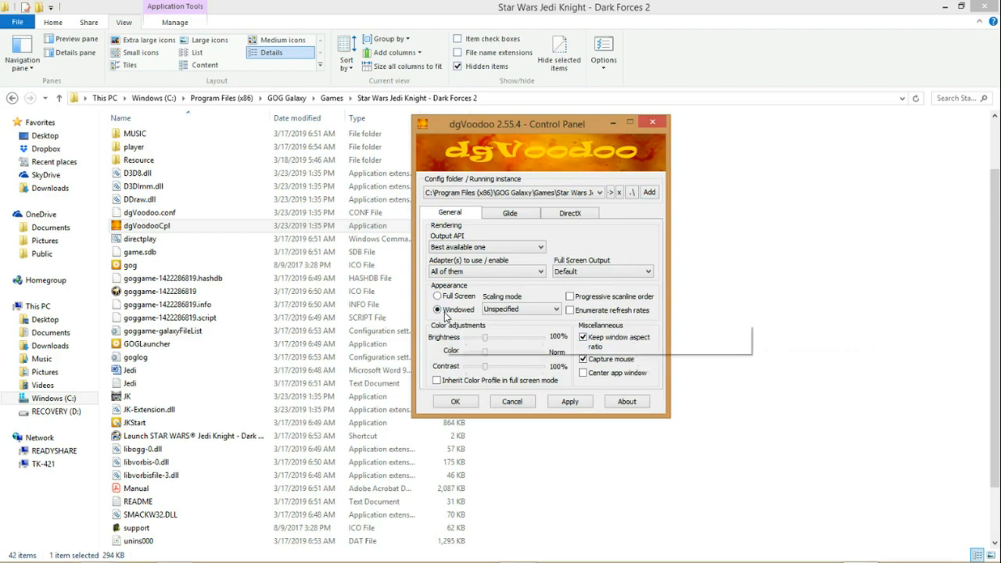
pyautogui.click(572, 215)
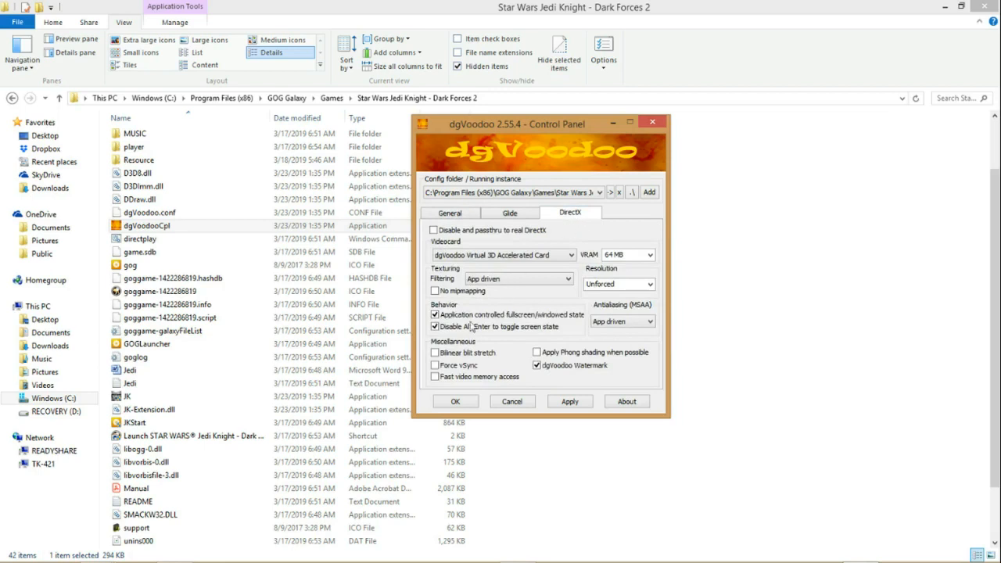
pyautogui.click(650, 285)
pyautogui.click(651, 289)
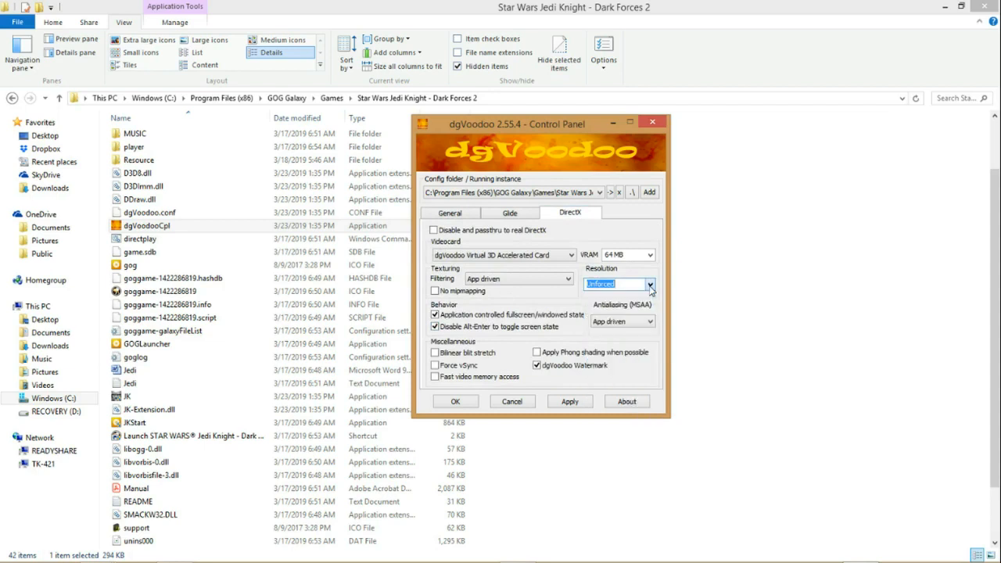
pyautogui.click(650, 285)
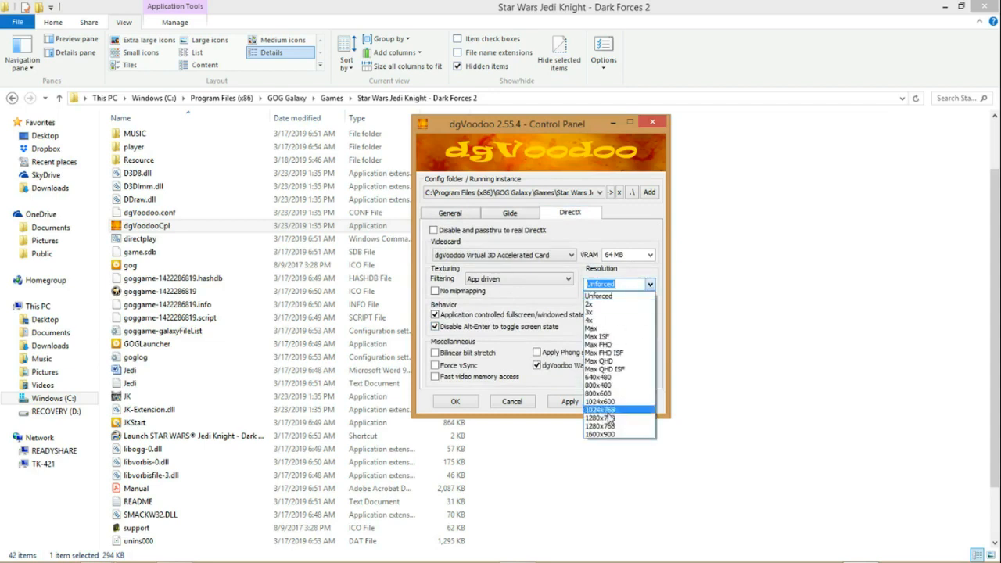
pyautogui.click(599, 434)
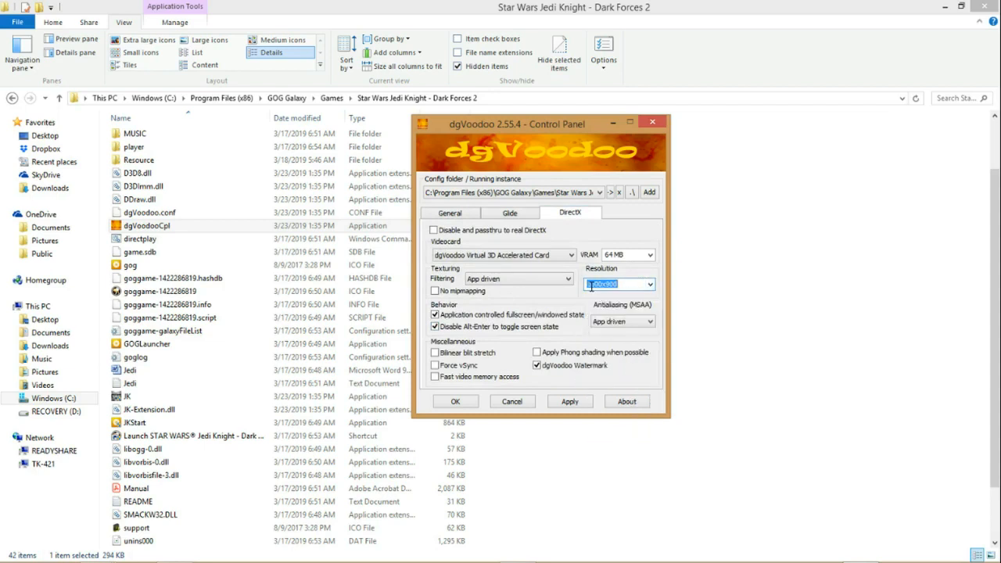
pyautogui.click(649, 286)
pyautogui.click(648, 286)
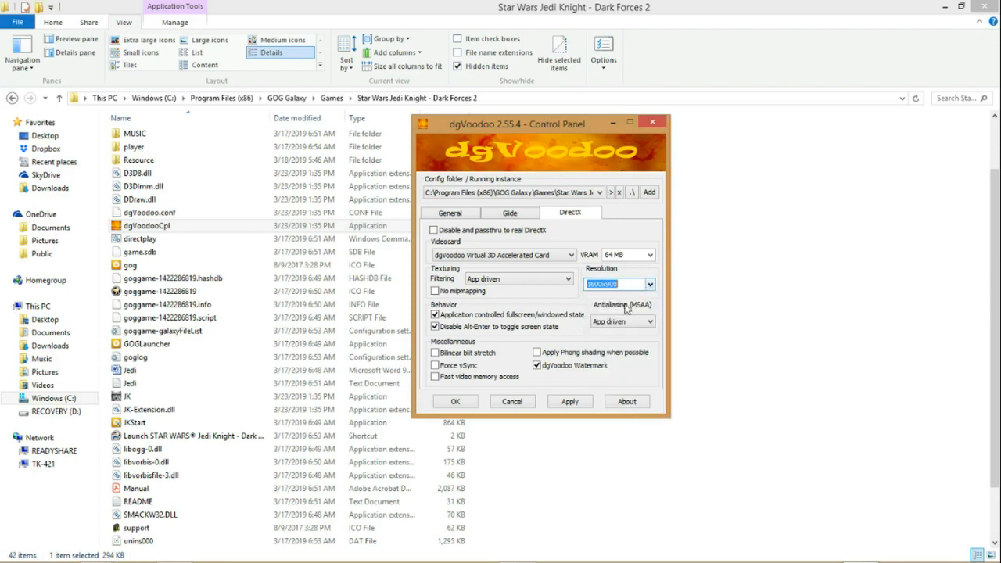
pyautogui.click(537, 366)
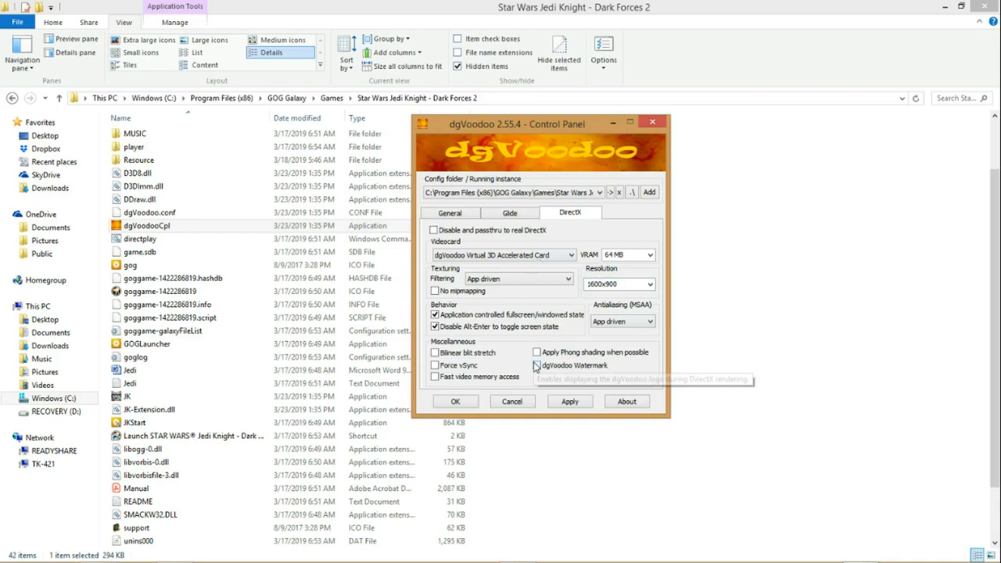
# Step: Check dgVoodoo's DirectX behavior options against the recommended control panel settings in the Jedi Knight guide open in Chrome
pyautogui.moveTo(602, 358)
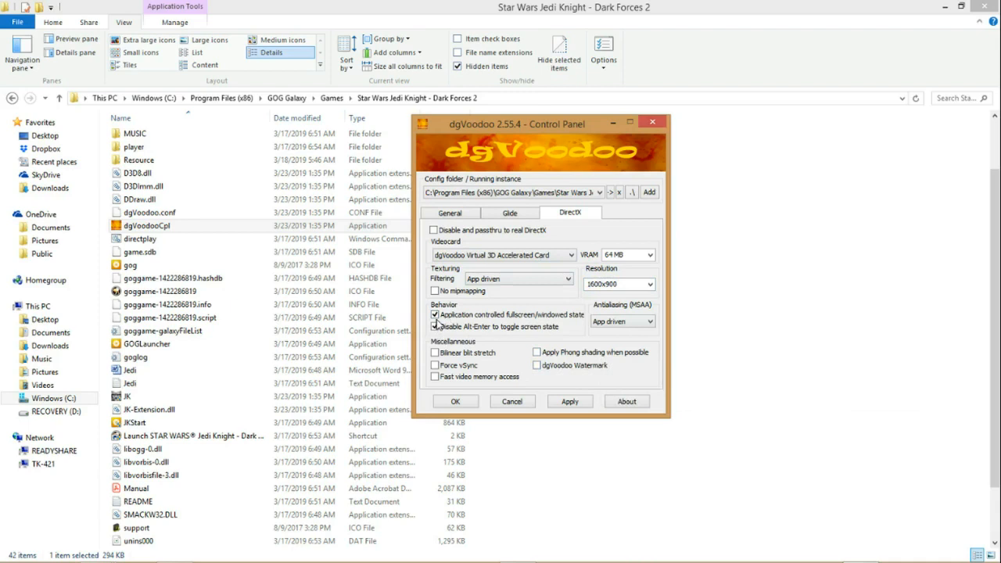
pyautogui.moveTo(438, 331)
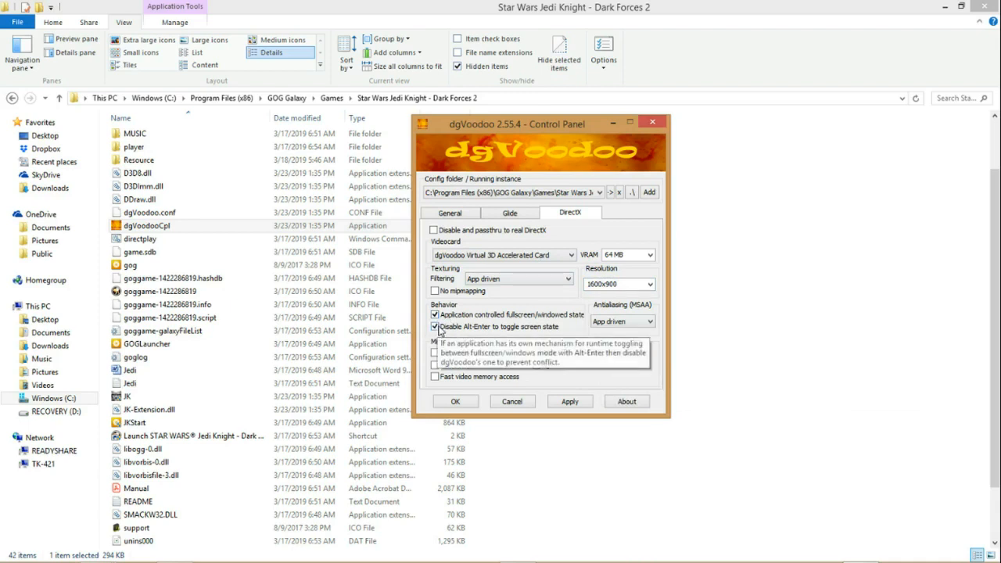
pyautogui.moveTo(287, 561)
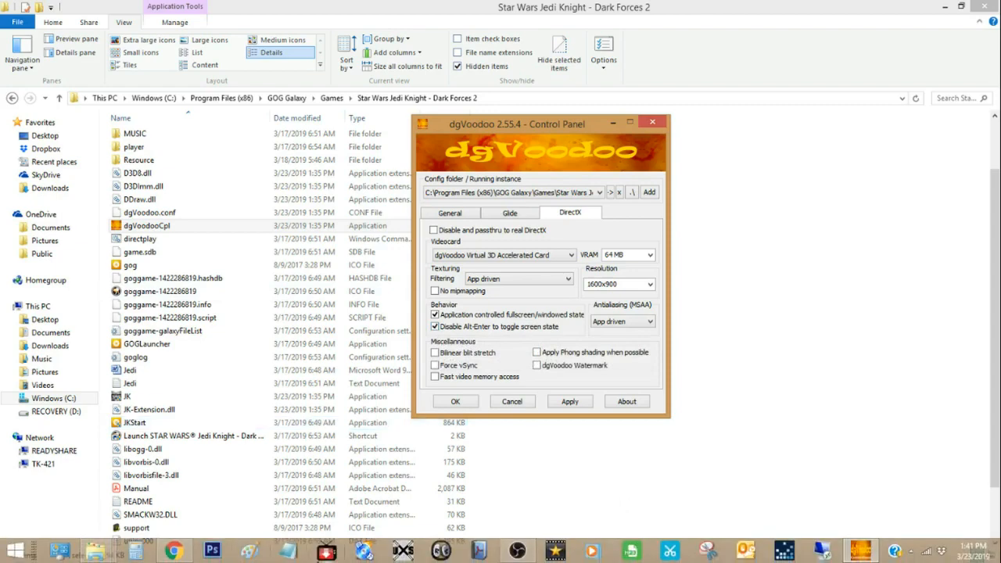
pyautogui.click(175, 551)
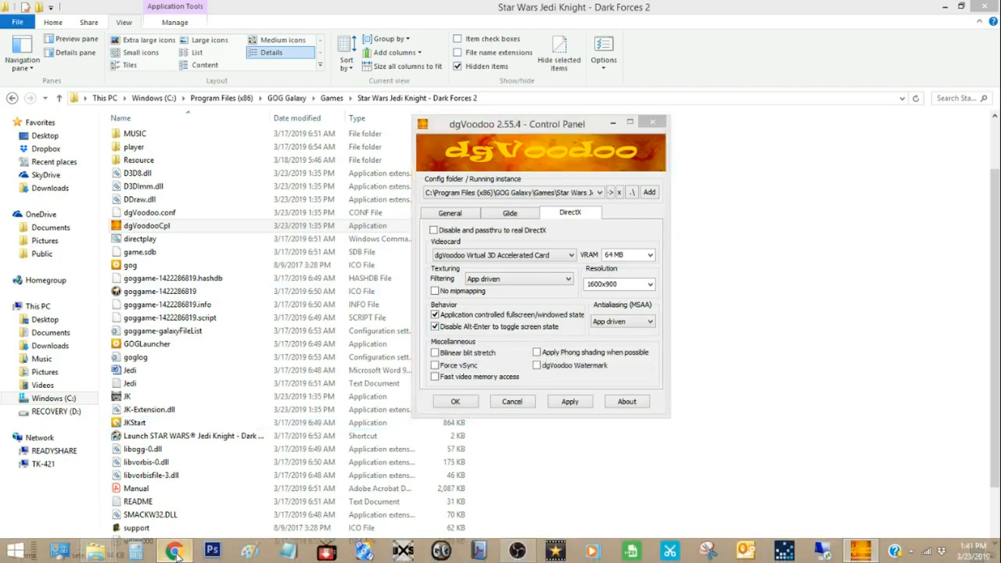
pyautogui.click(224, 9)
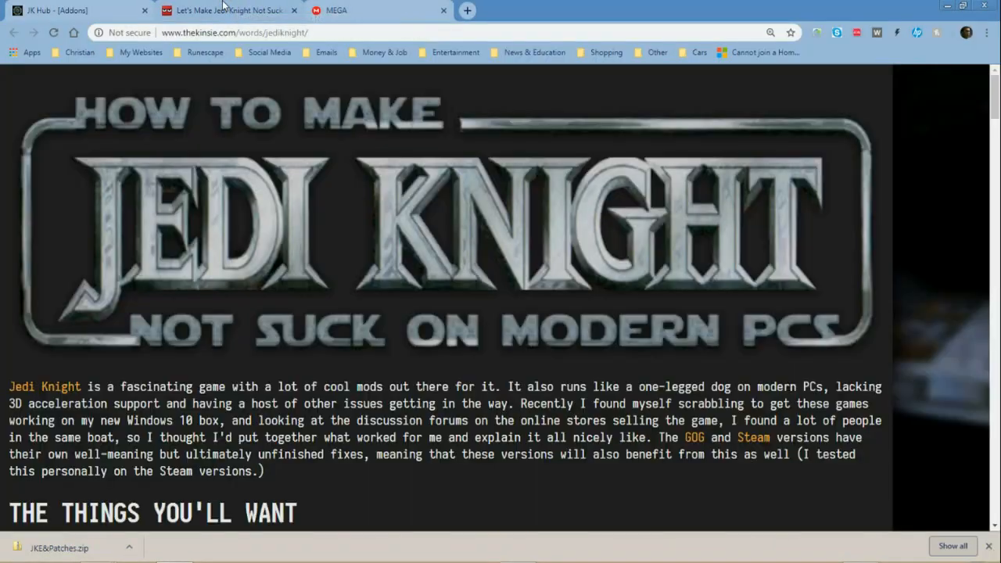
pyautogui.scroll(-15, 308, 291)
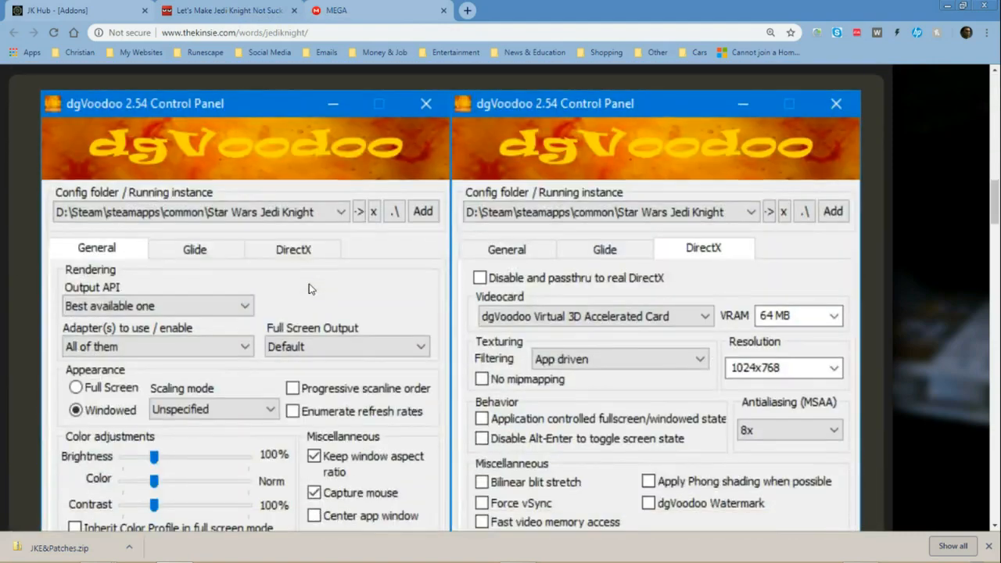
pyautogui.scroll(-4, 308, 290)
pyautogui.scroll(3, 452, 407)
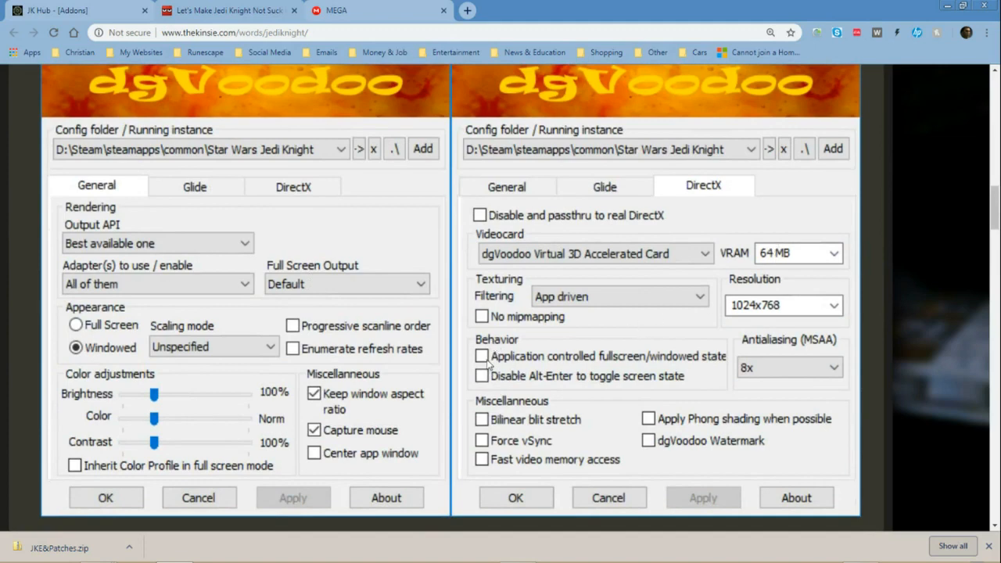
# Step: Switch back to the dgVoodoo control panel and select the GOG Galaxy Star Wars Jedi Knight - Dark Forces 2 config folder
pyautogui.moveTo(245, 561)
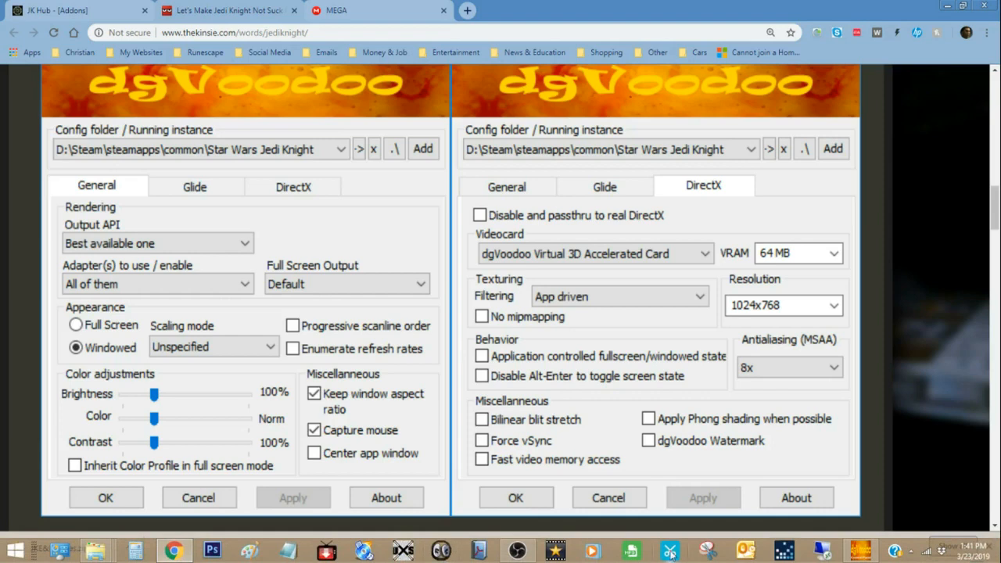
pyautogui.click(861, 557)
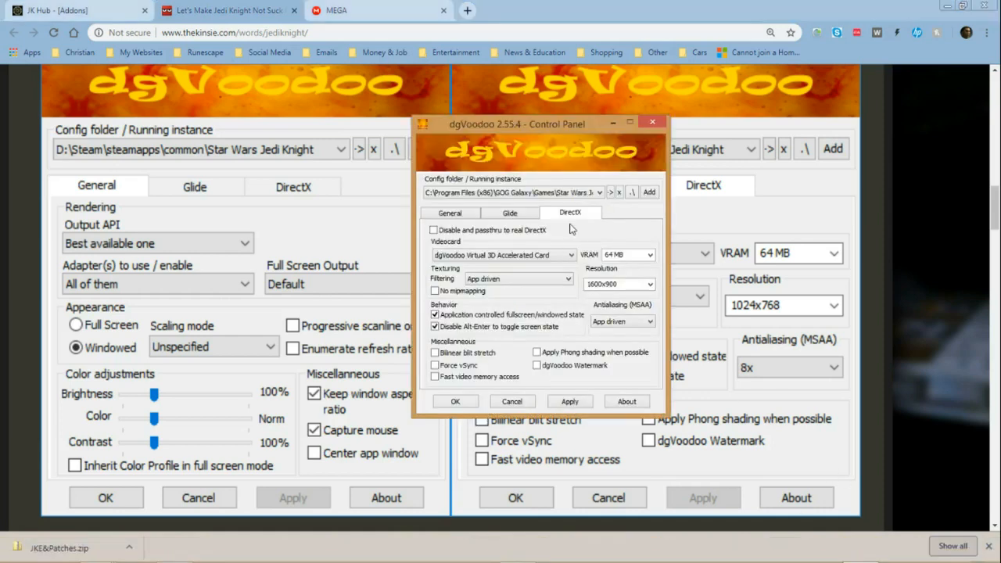
pyautogui.click(599, 193)
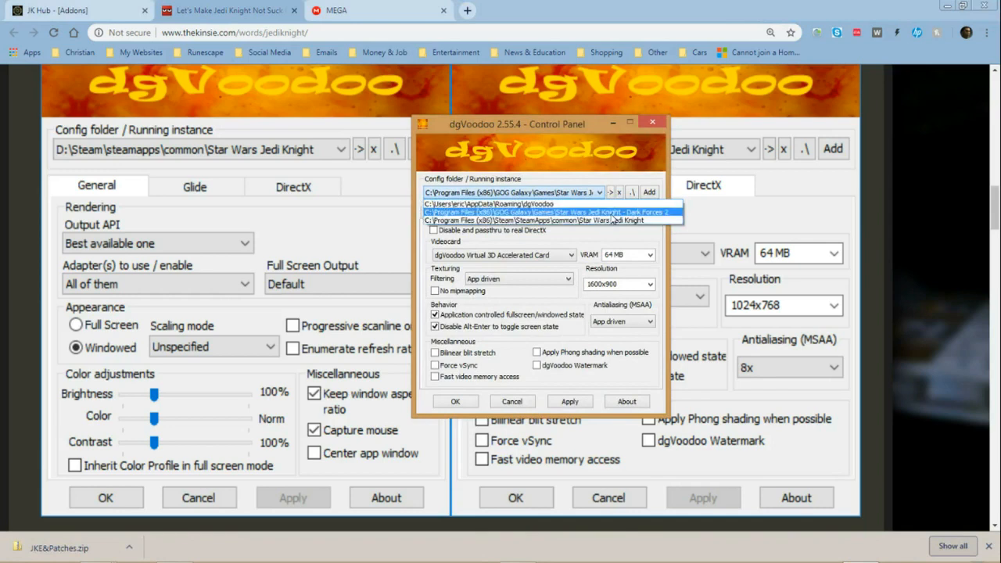
pyautogui.click(611, 213)
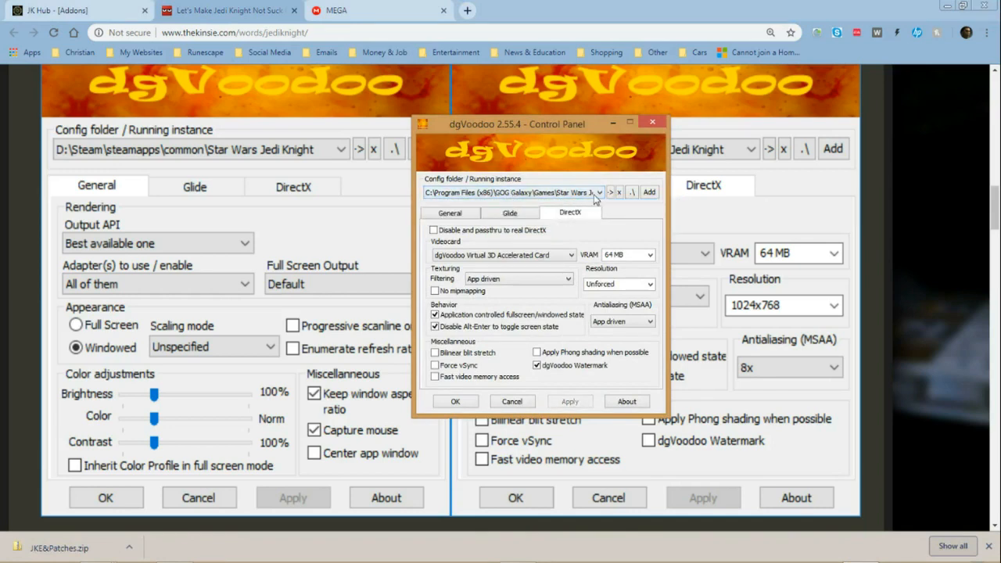
# Step: Uncheck application controlled fullscreen/windowed state, Disable Alt-Enter and dgVoodoo Watermark for DirectX, and set the resolution to 1600x900
pyautogui.click(435, 314)
pyautogui.click(435, 327)
pyautogui.click(537, 365)
pyautogui.click(647, 285)
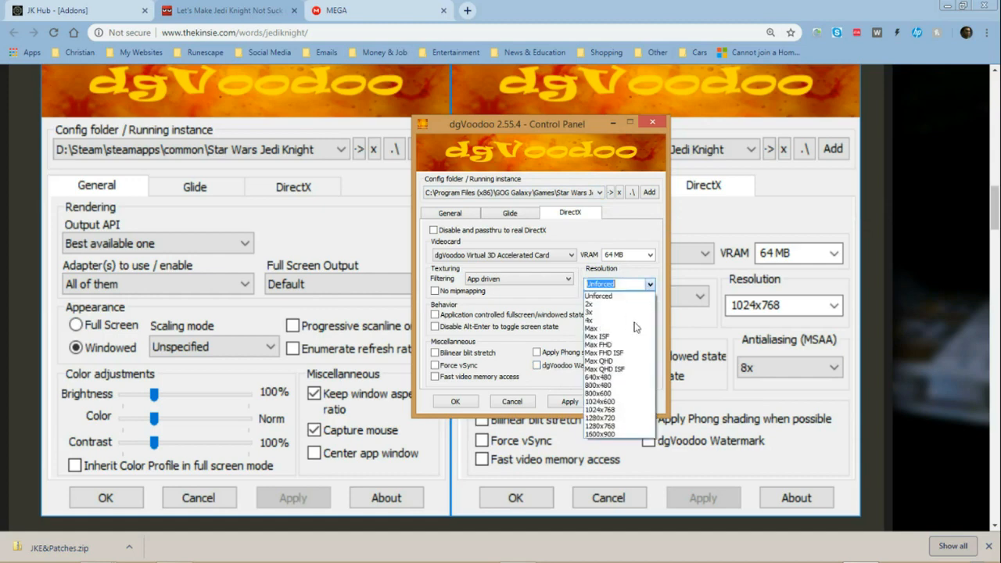
pyautogui.click(607, 435)
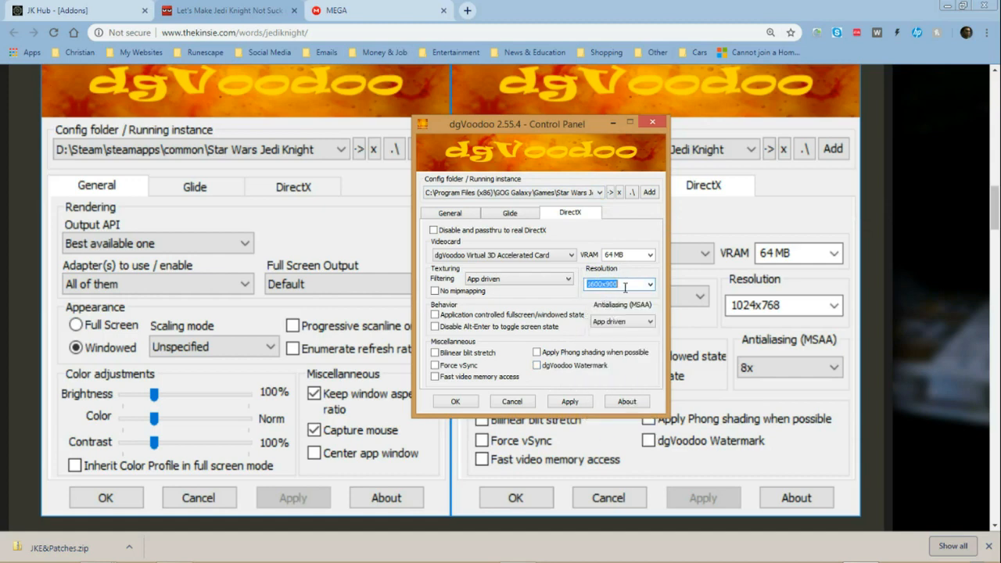
# Step: Review the General settings, reselect the DirectX resolution, and apply the dgVoodoo configuration before closing its control panel
pyautogui.click(451, 218)
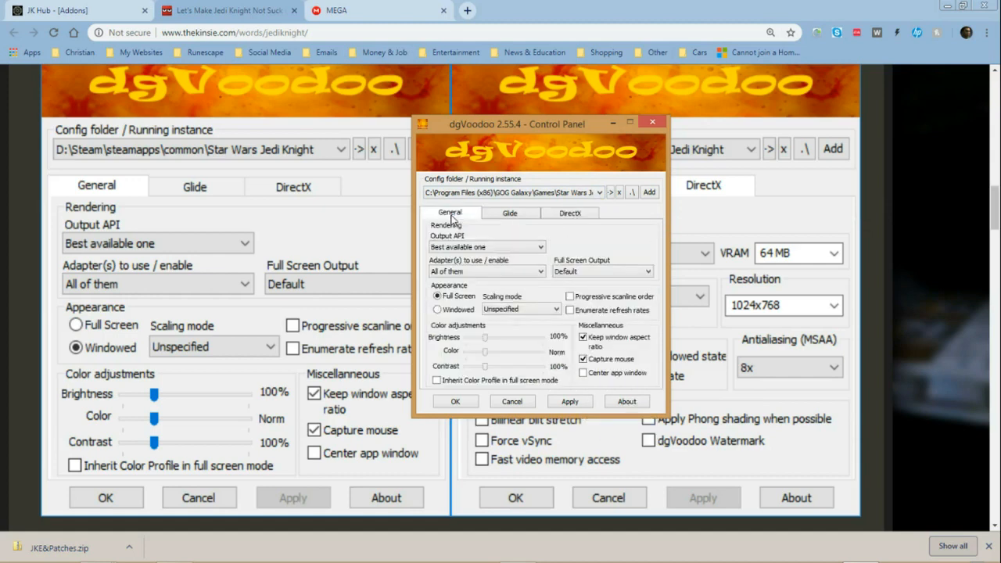
pyautogui.click(562, 219)
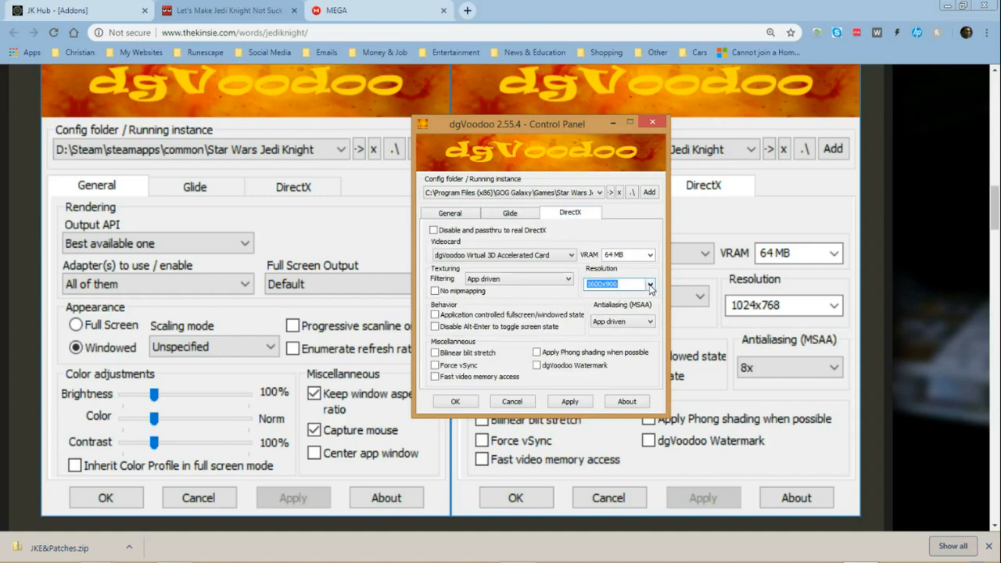
pyautogui.click(649, 285)
pyautogui.click(606, 440)
pyautogui.click(578, 401)
pyautogui.click(455, 401)
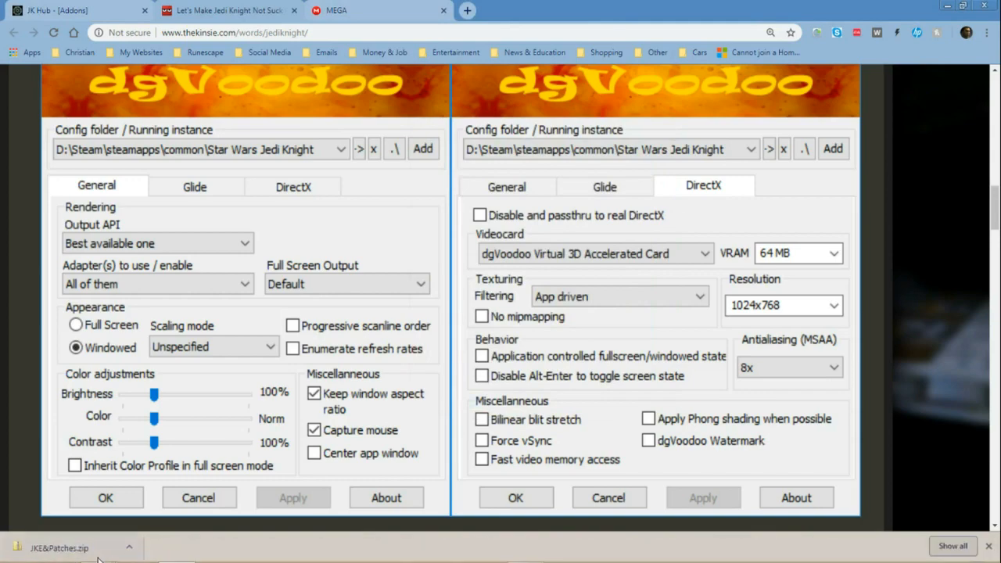
# Step: Switch to the Star Wars Jedi Knight - Dark Forces 2 game folder and create a desktop shortcut to the JK application
pyautogui.moveTo(96, 550)
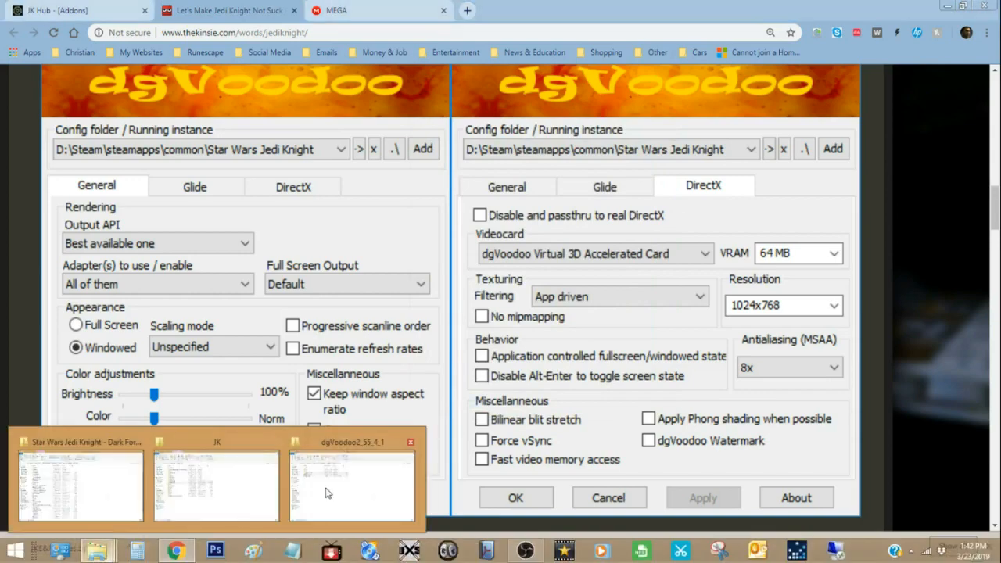
pyautogui.click(68, 486)
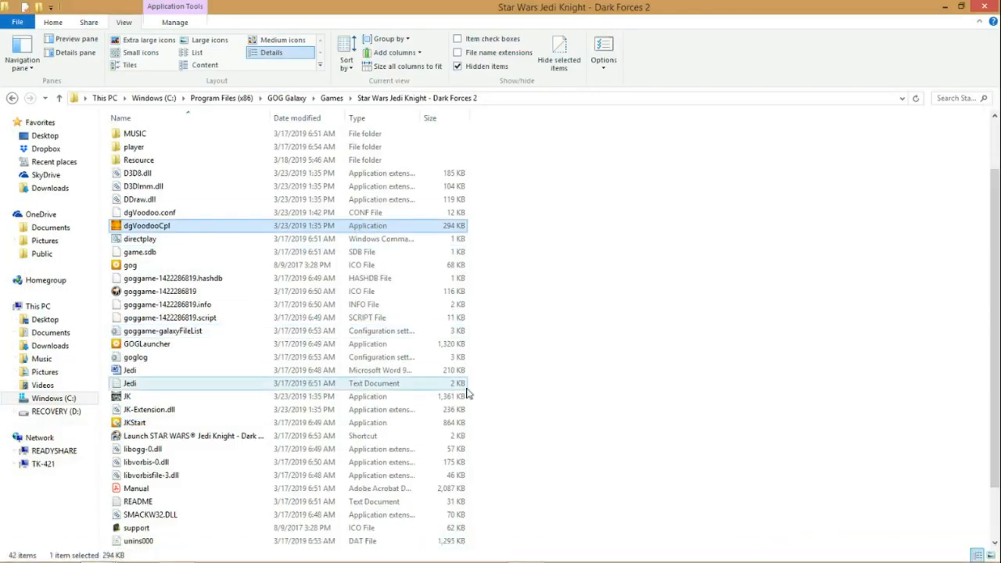
pyautogui.scroll(-2, 474, 331)
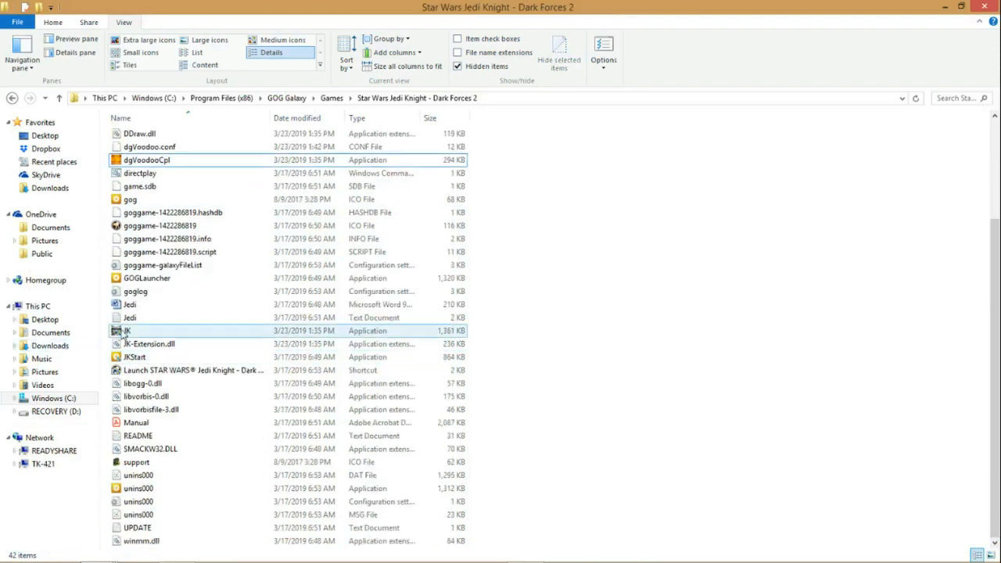
pyautogui.rightClick(123, 333)
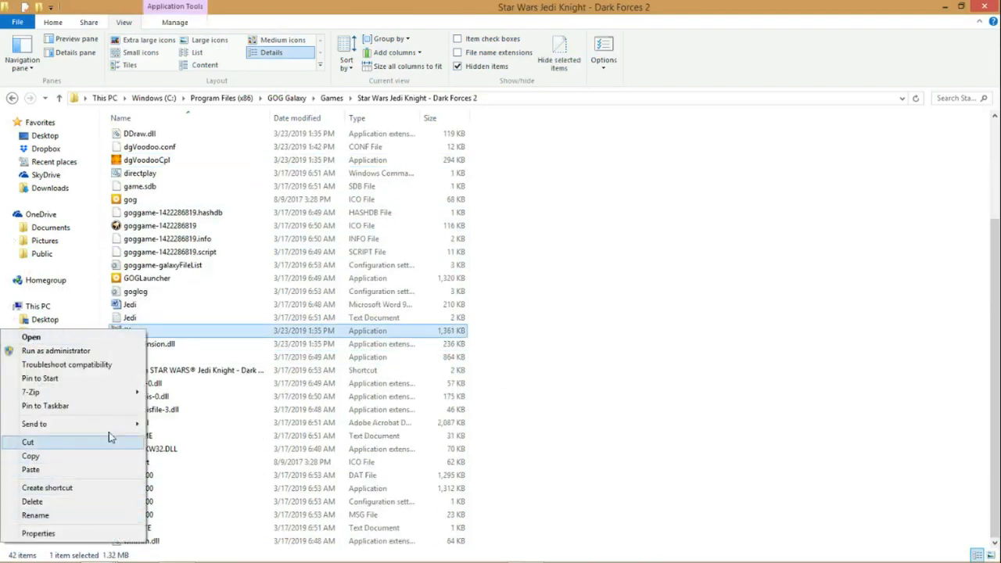
pyautogui.moveTo(109, 424)
pyautogui.click(200, 442)
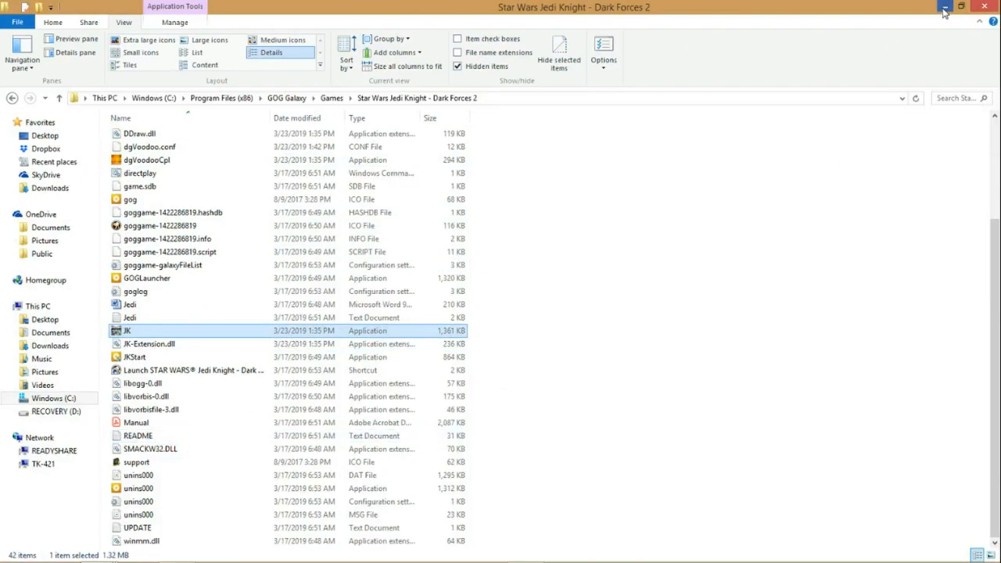
# Step: Minimize the open windows and move the old JK and JediKnight shortcuts on the desktop to the Recycle Bin
pyautogui.click(945, 11)
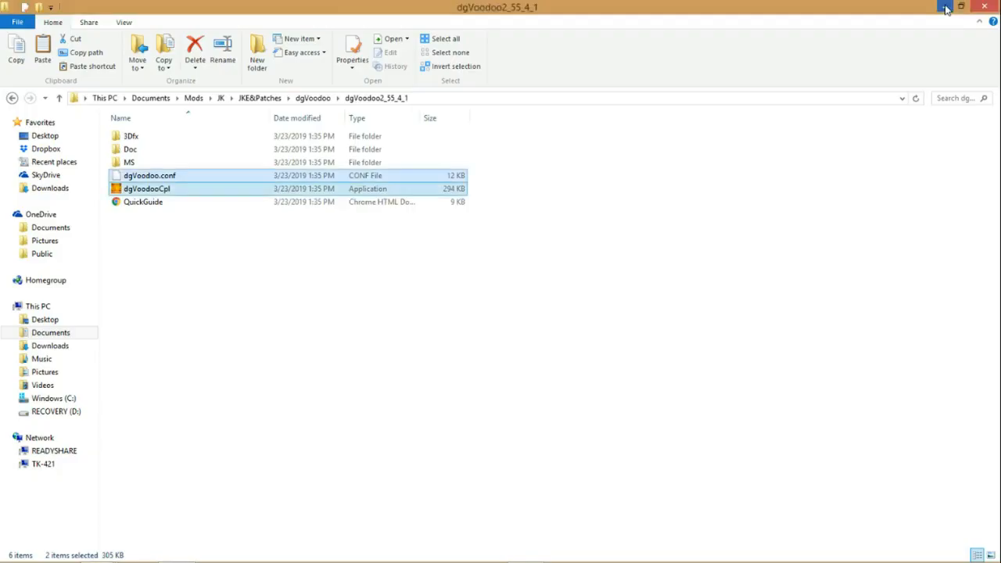
pyautogui.click(944, 10)
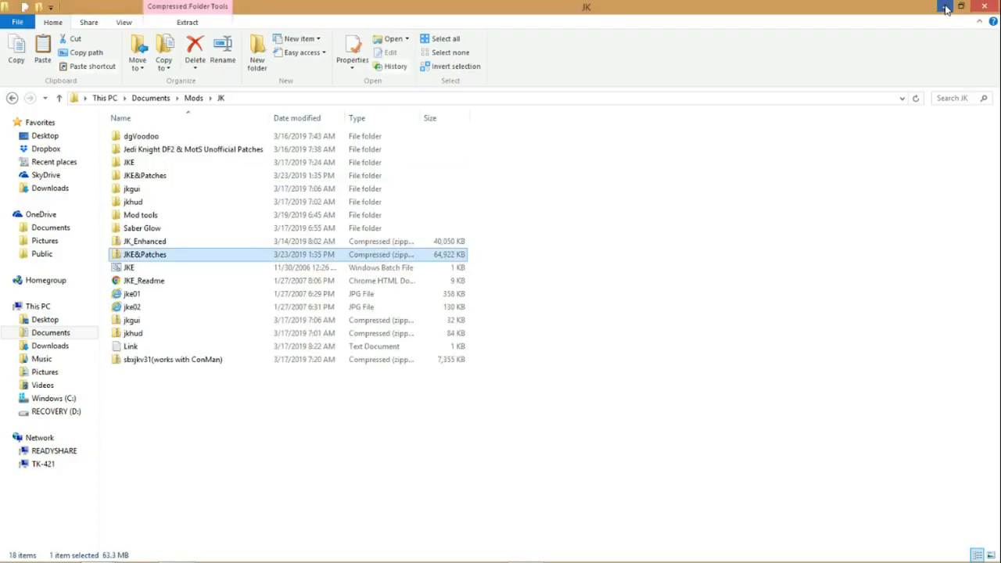
pyautogui.click(945, 10)
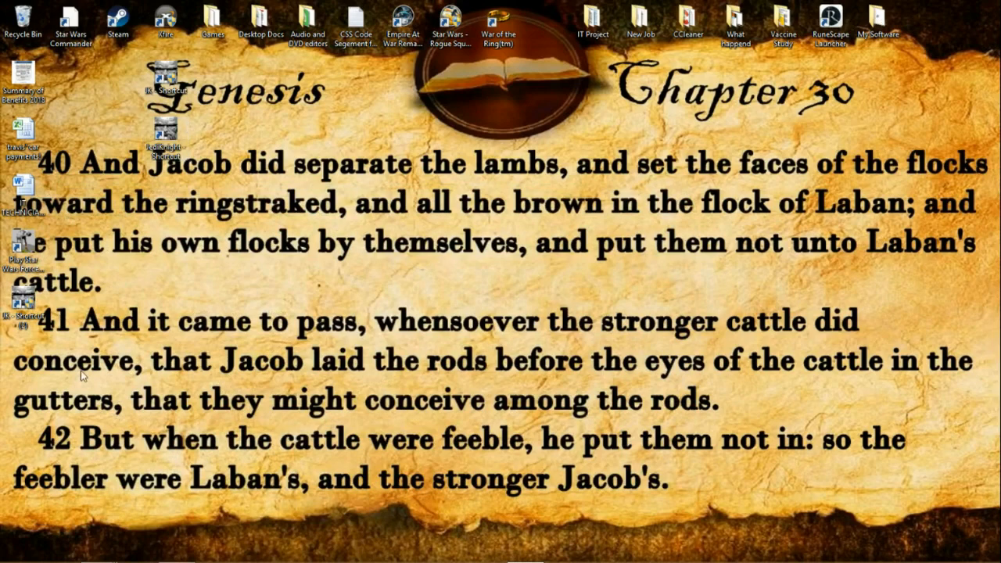
pyautogui.moveTo(212, 179); pyautogui.dragTo(27, 26)
# Step: Move the new JK shortcut away from the desktop's edge icons and rename it to JK
pyautogui.moveTo(24, 305); pyautogui.dragTo(224, 181)
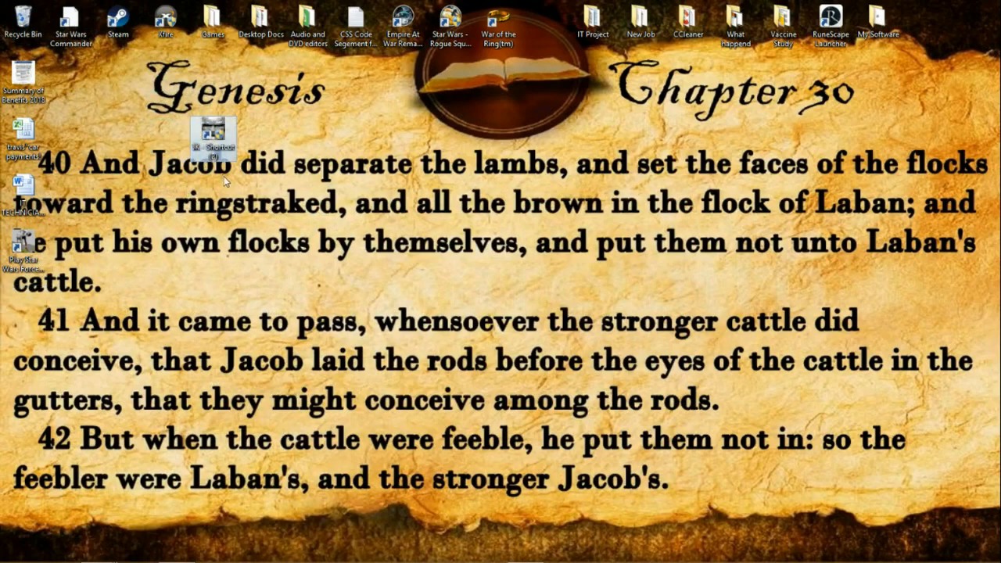
pyautogui.rightClick(221, 159)
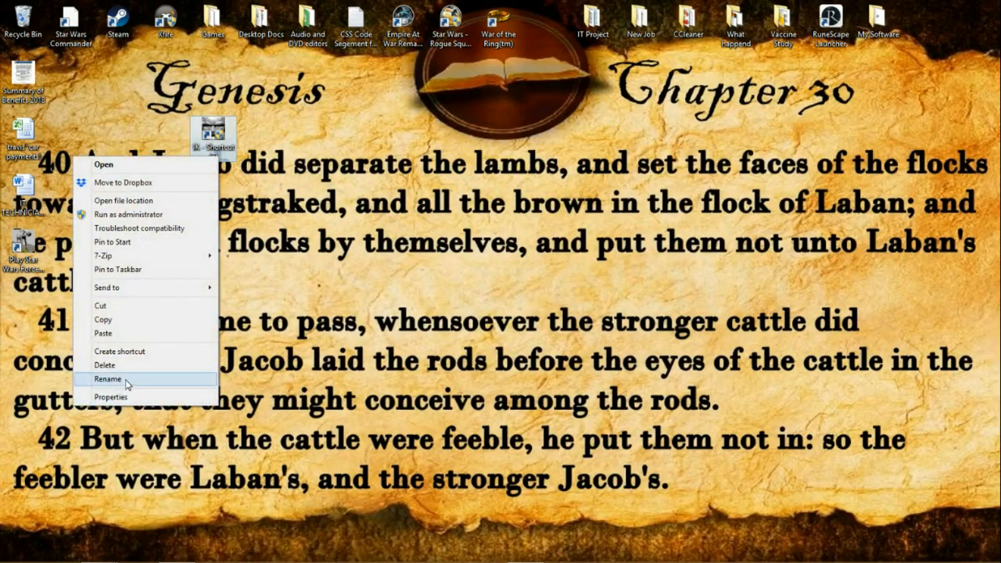
pyautogui.click(192, 379)
pyautogui.moveTo(235, 157); pyautogui.dragTo(209, 152)
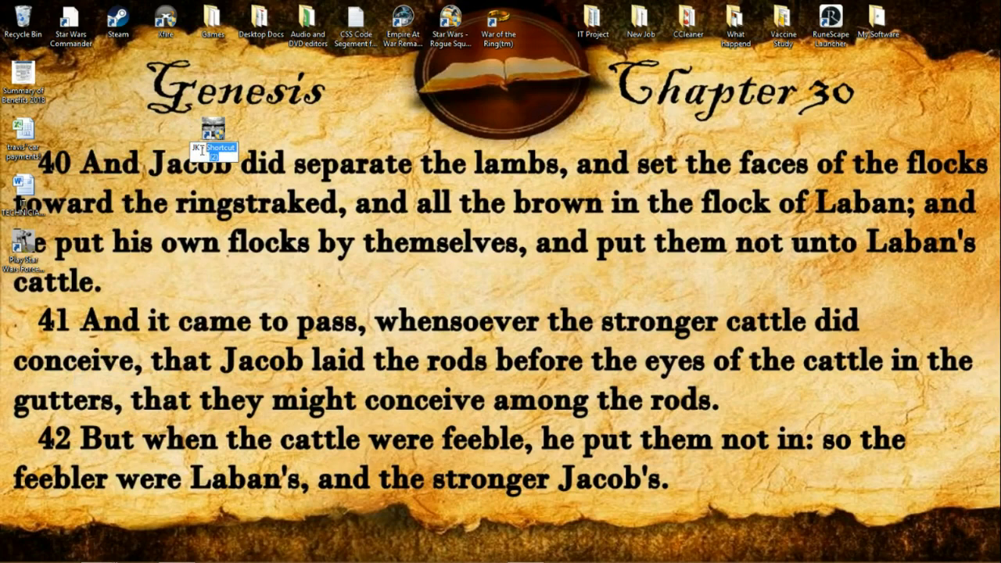
pyautogui.press('Return')
pyautogui.moveTo(245, 160); pyautogui.dragTo(262, 147)
# Step: Switch to the dgVoodoo2_55_4_1 File Explorer window and go up to the JKE&Patches folder
pyautogui.moveTo(97, 549)
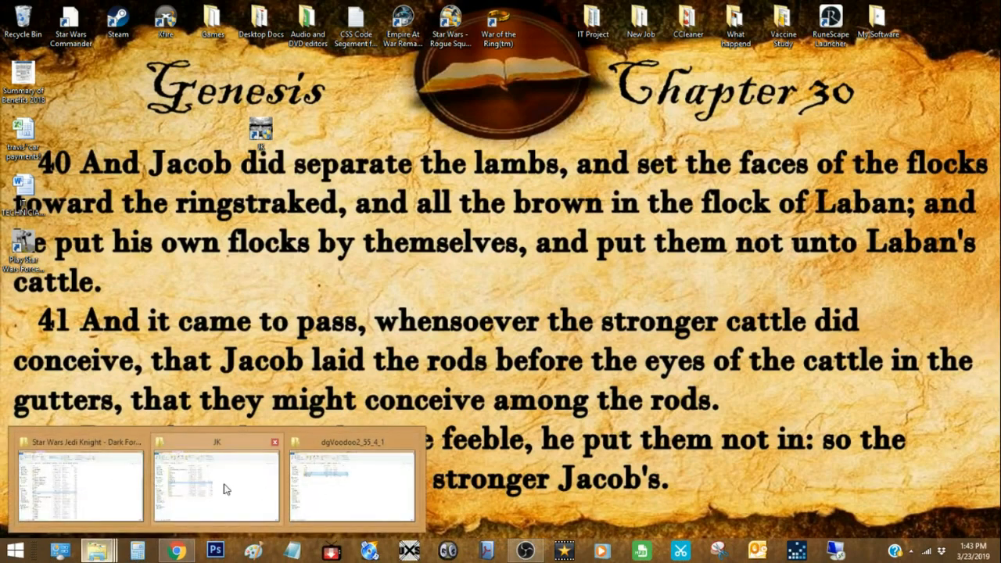
pyautogui.moveTo(227, 490)
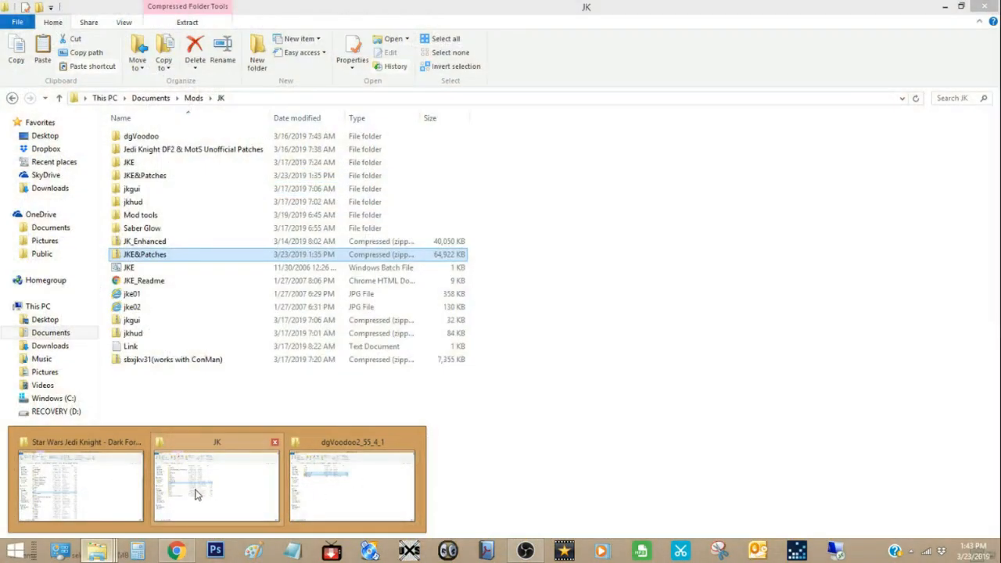
pyautogui.moveTo(92, 492)
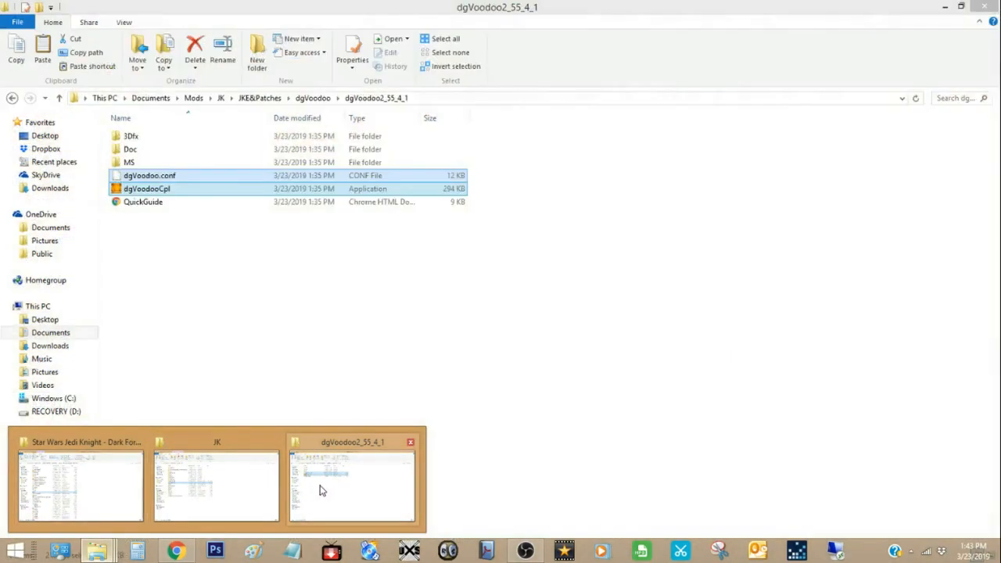
pyautogui.click(230, 489)
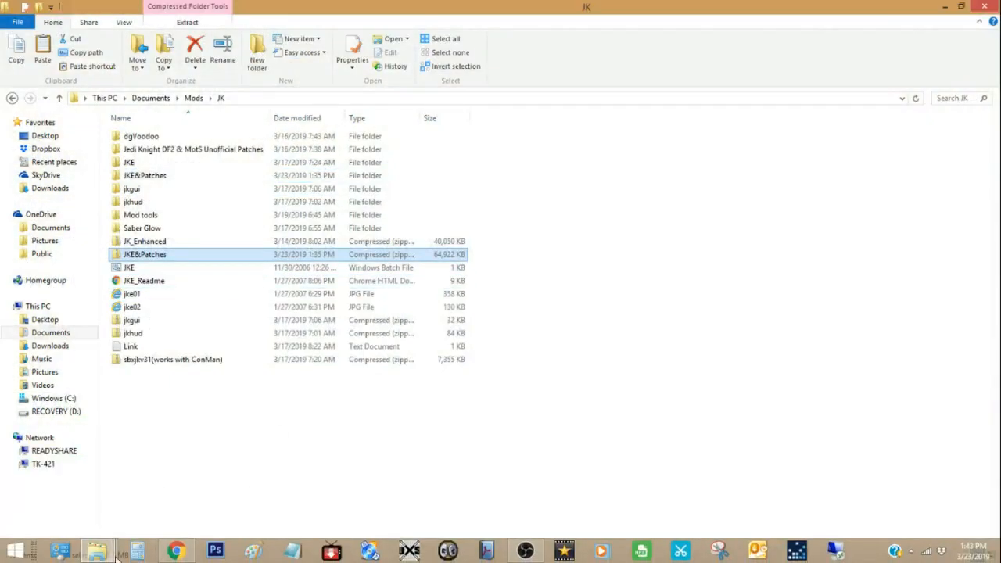
pyautogui.click(363, 477)
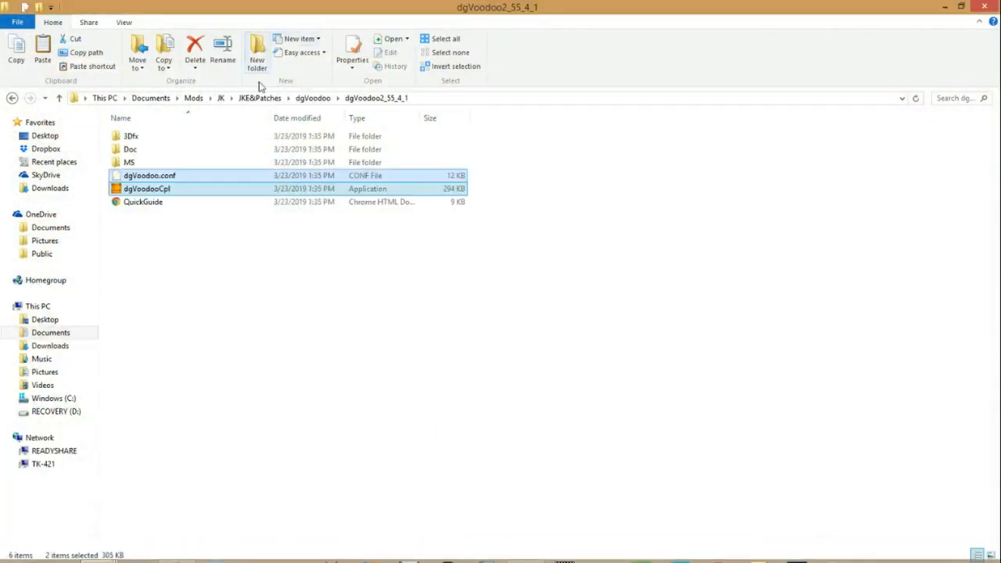
pyautogui.click(312, 98)
pyautogui.click(258, 98)
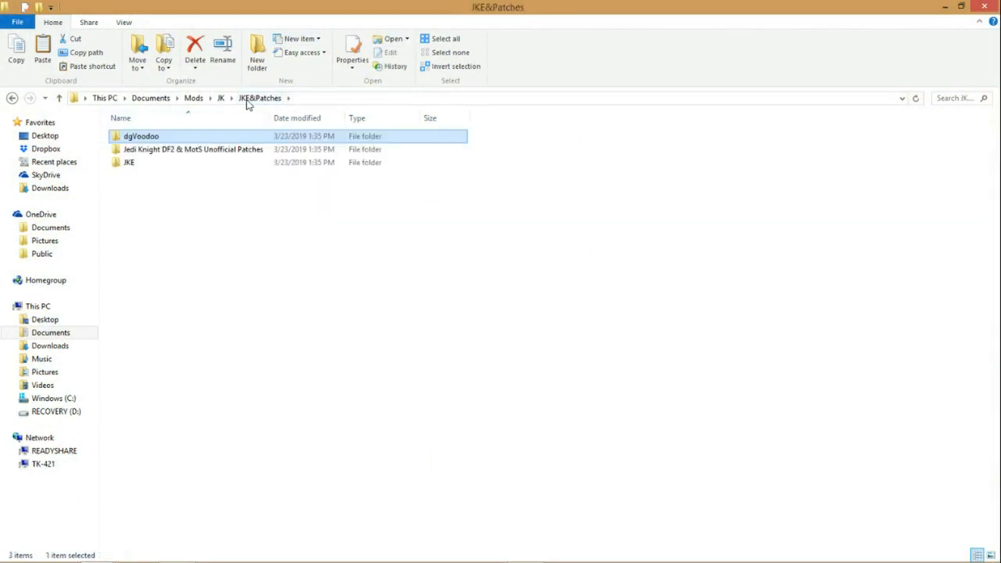
# Step: Check the files inside the JKE folder, return to JKE&Patches and copy the whole JKE folder
pyautogui.rightClick(128, 165)
pyautogui.click(227, 211)
pyautogui.click(135, 163)
pyautogui.doubleClick(135, 163)
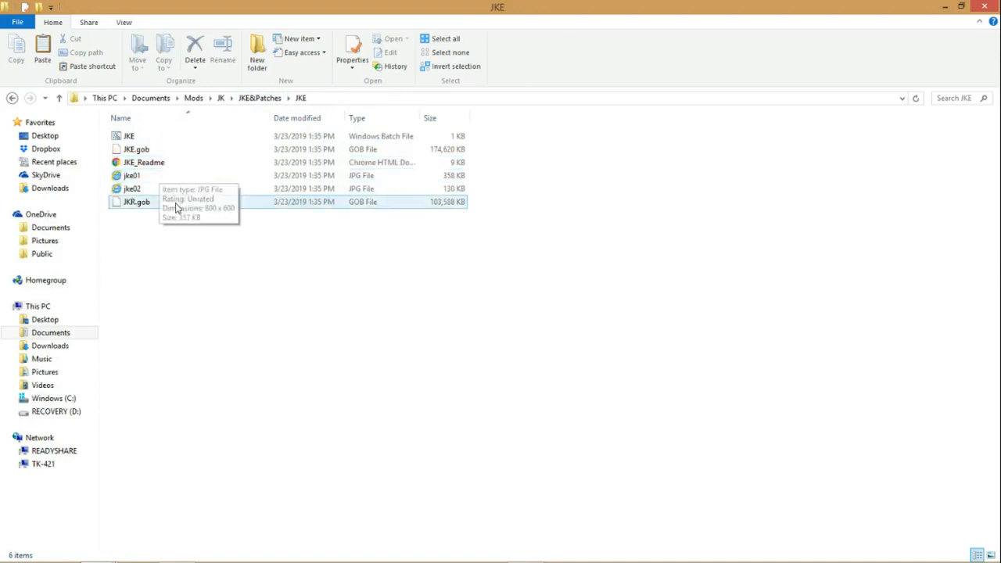
pyautogui.click(258, 97)
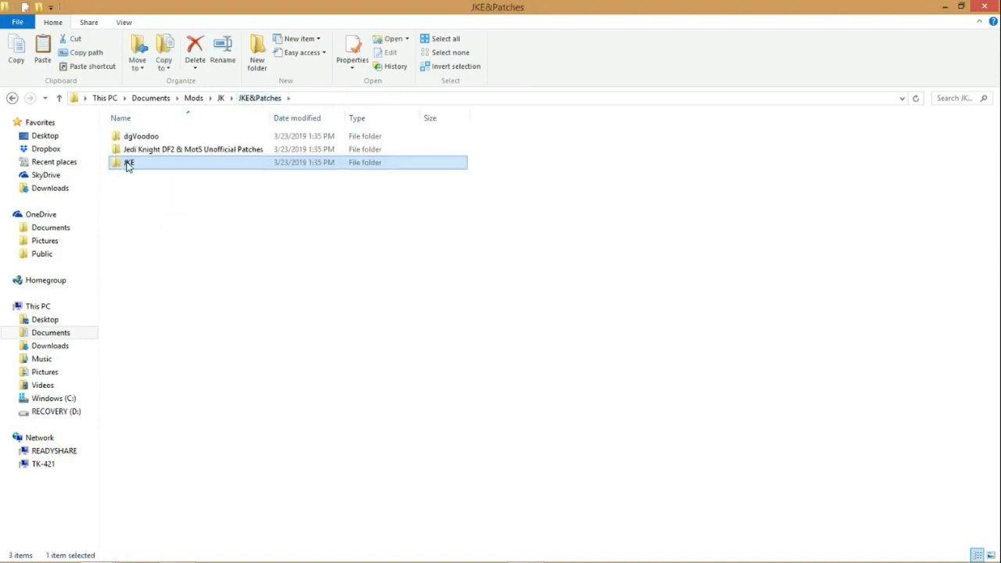
pyautogui.rightClick(128, 164)
pyautogui.click(27, 337)
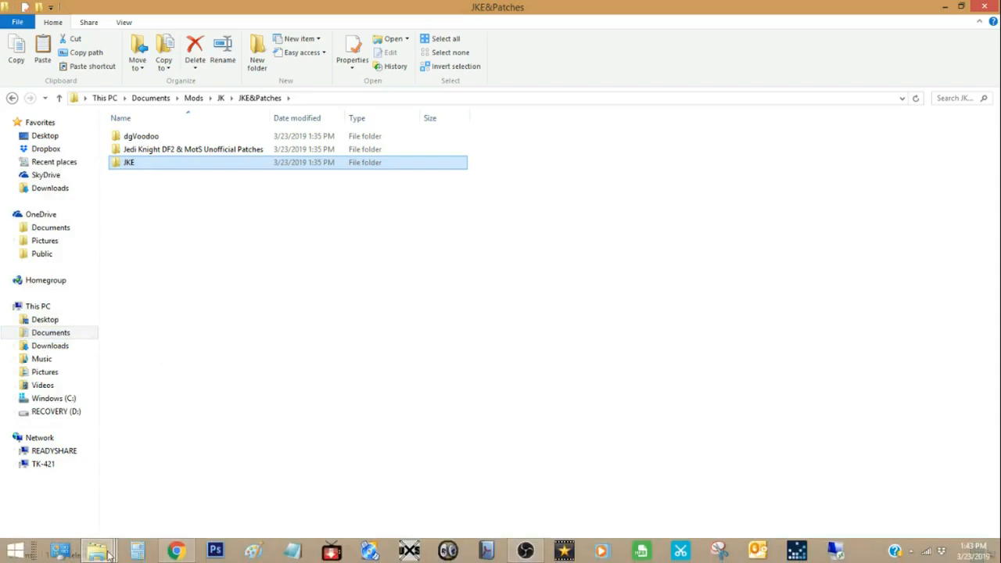
# Step: Paste the JKE folder into the Star Wars Jedi Knight - Dark Forces 2 game folder
pyautogui.click(97, 551)
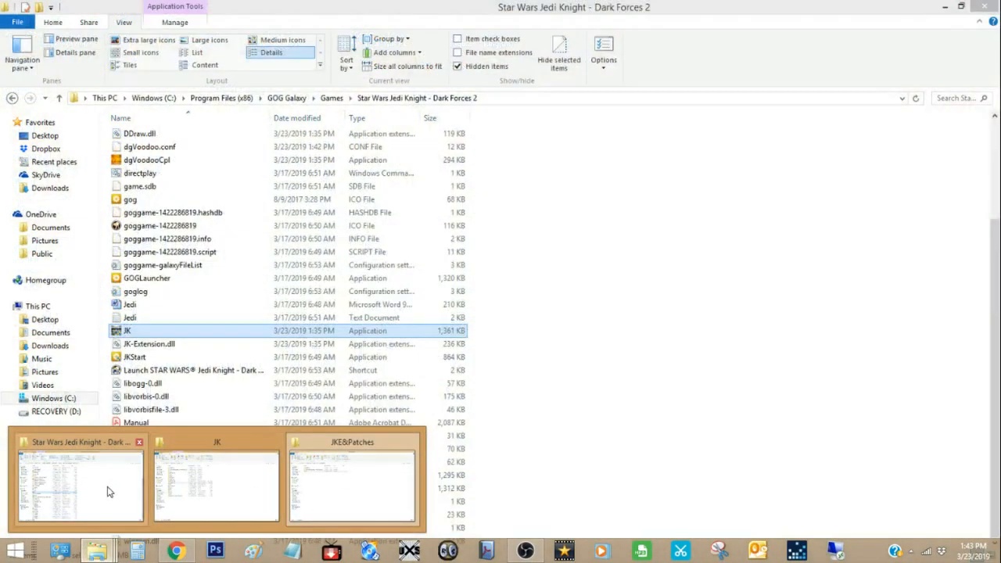
pyautogui.click(107, 489)
pyautogui.rightClick(515, 303)
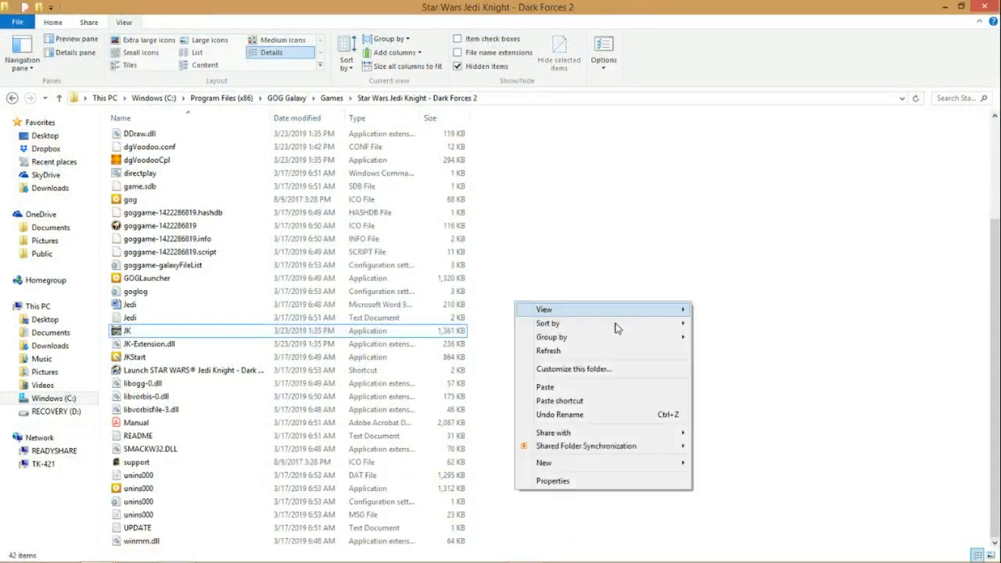
pyautogui.click(554, 386)
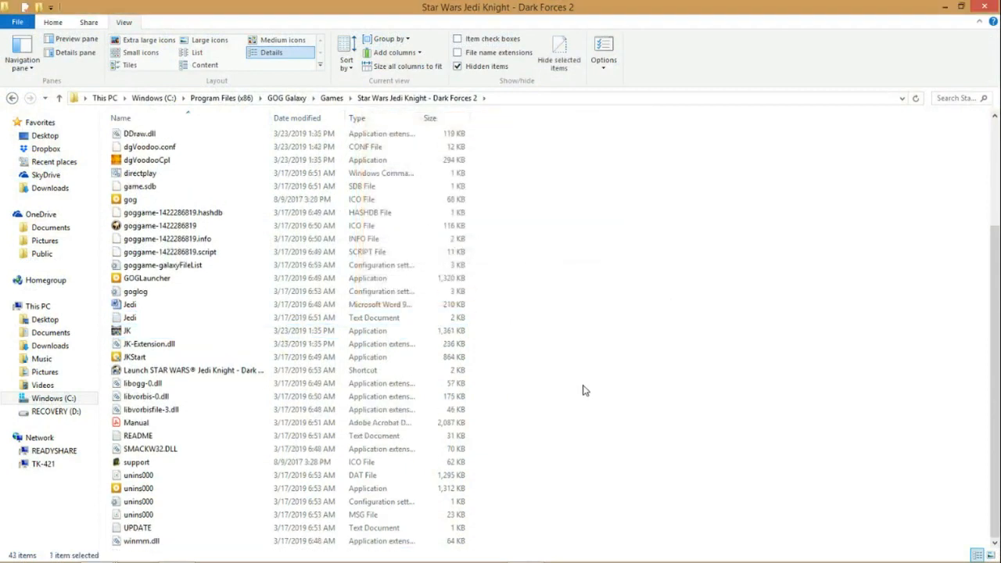
# Step: Open the pasted JKE folder and delete JKE_Readme, jke01, jke02 and the JKE batch file
pyautogui.rightClick(134, 202)
pyautogui.click(206, 204)
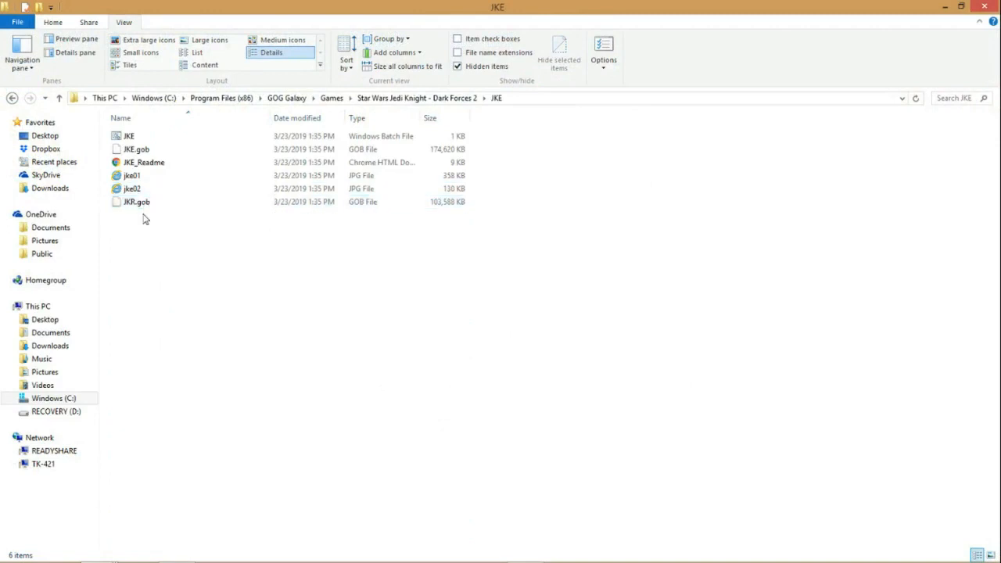
pyautogui.keyDown('shift'); pyautogui.click(184, 164); pyautogui.keyUp('shift')
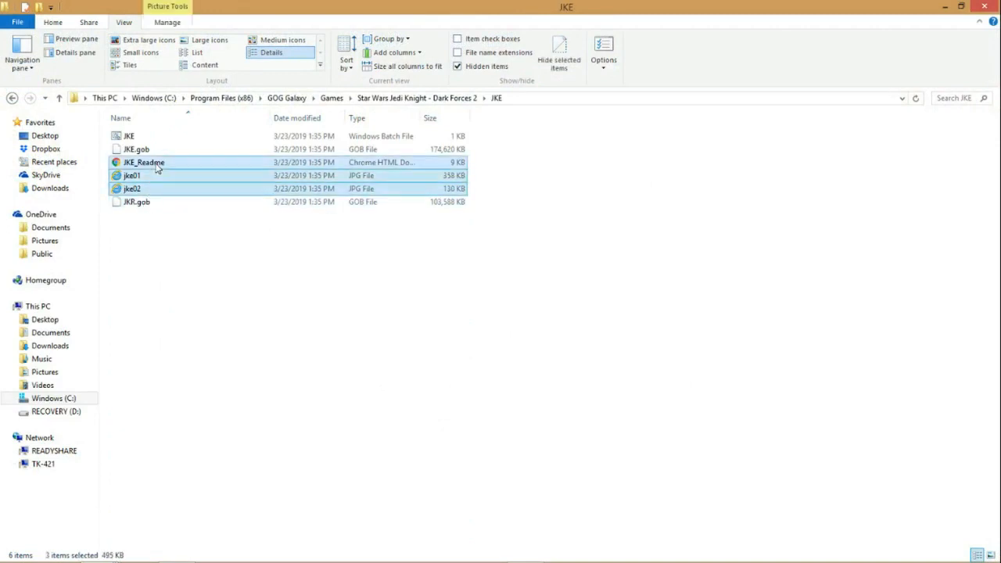
pyautogui.rightClick(156, 163)
pyautogui.click(81, 253)
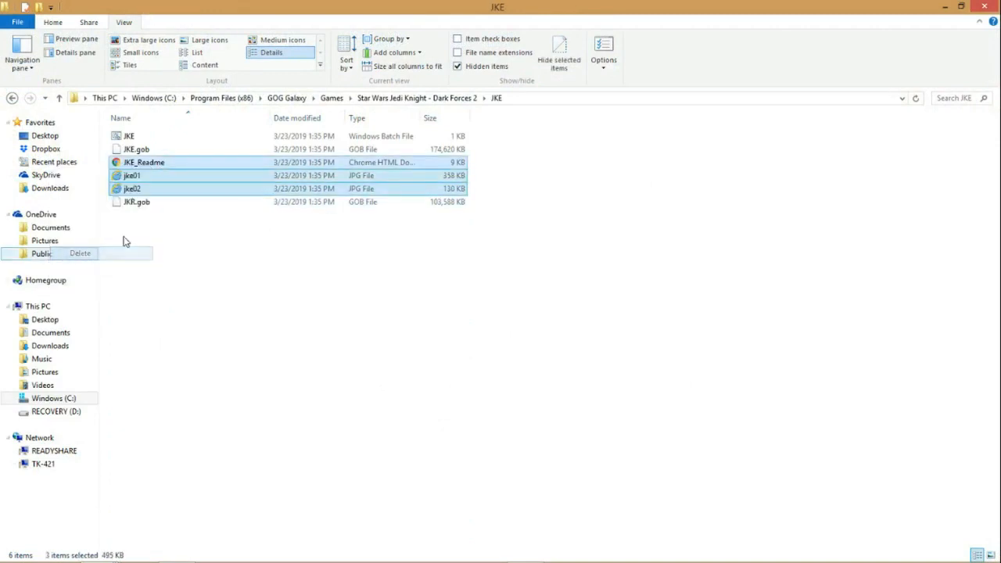
pyautogui.rightClick(128, 140)
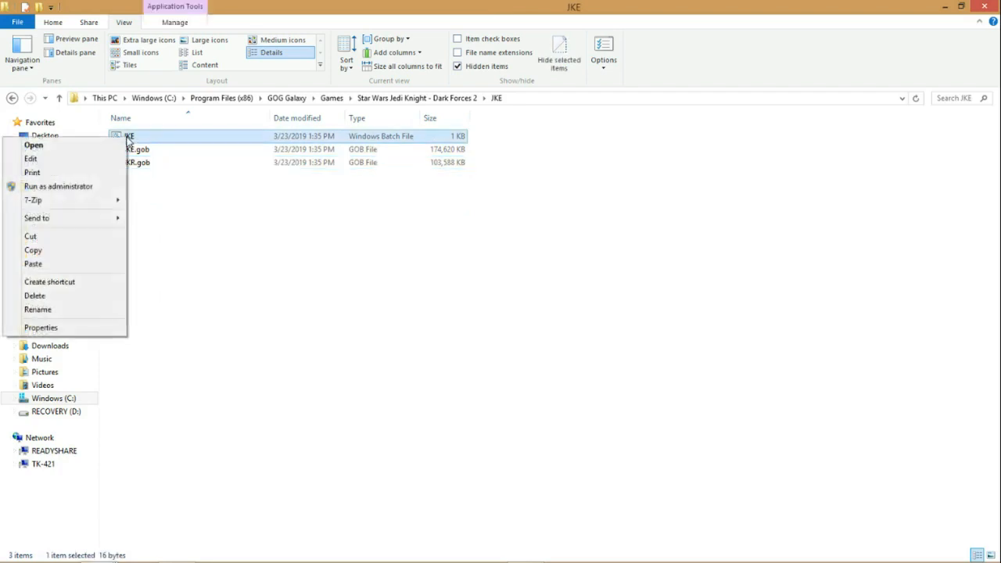
pyautogui.click(35, 297)
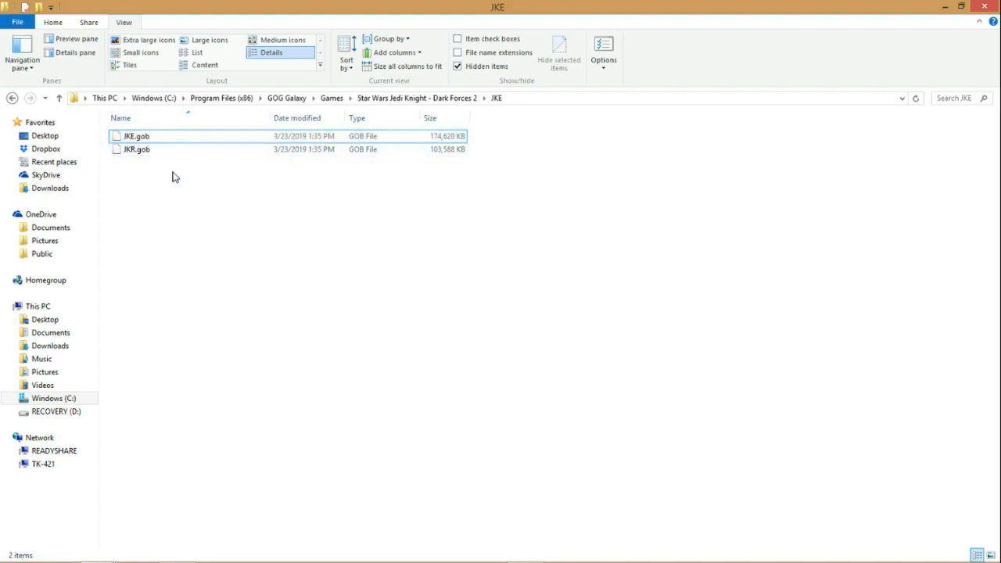
# Step: Examine the JKE.gob and JKR.gob files in the game's JKE folder
pyautogui.moveTo(179, 181); pyautogui.dragTo(131, 132)
pyautogui.click(149, 199)
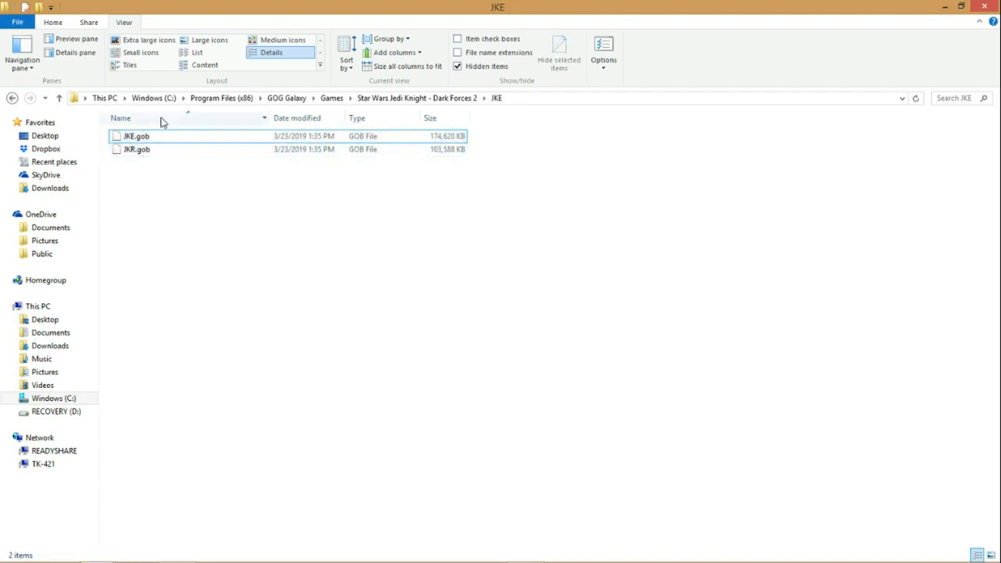
pyautogui.click(143, 137)
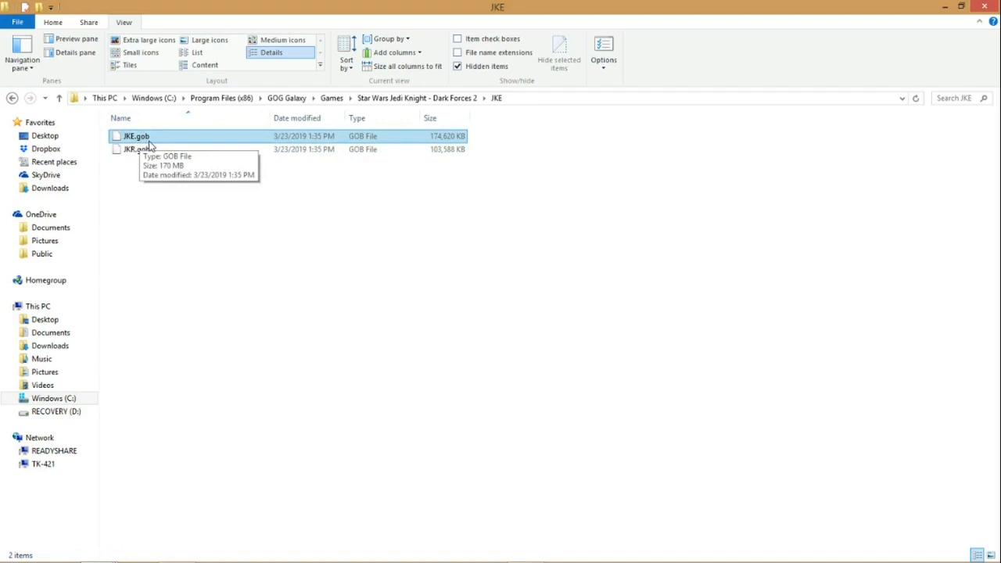
pyautogui.keyDown('ctrl'); pyautogui.click(138, 154); pyautogui.keyUp('ctrl')
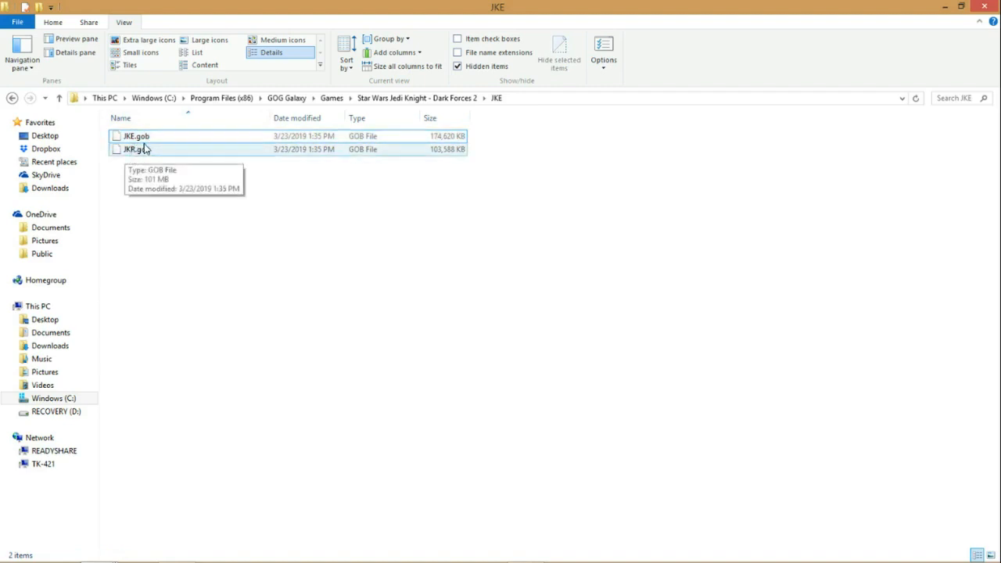
pyautogui.keyDown('ctrl'); pyautogui.click(141, 149); pyautogui.keyUp('ctrl')
pyautogui.click(140, 141)
pyautogui.click(144, 152)
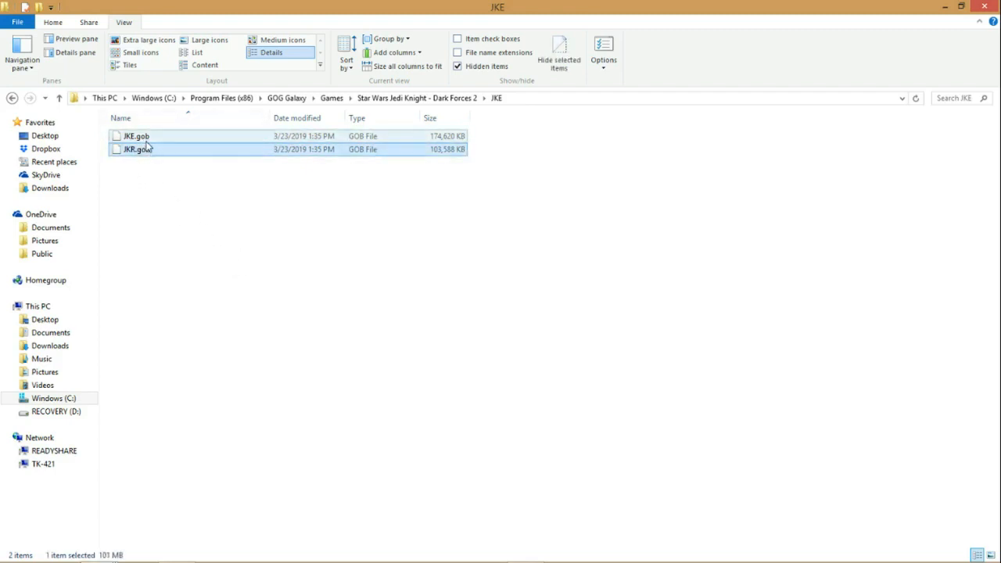
pyautogui.click(144, 139)
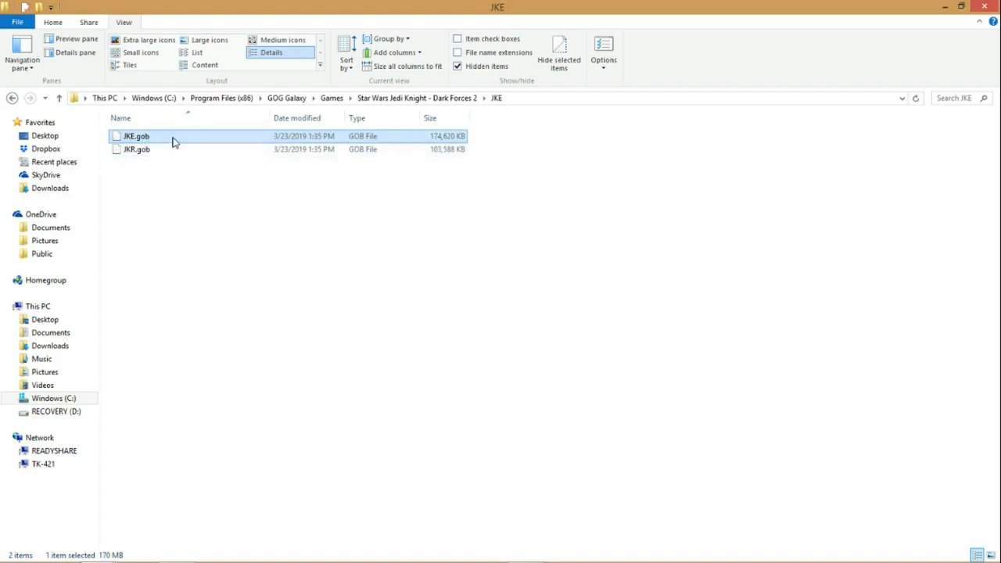
pyautogui.keyDown('shift'); pyautogui.click(160, 154); pyautogui.keyUp('shift')
pyautogui.click(147, 155)
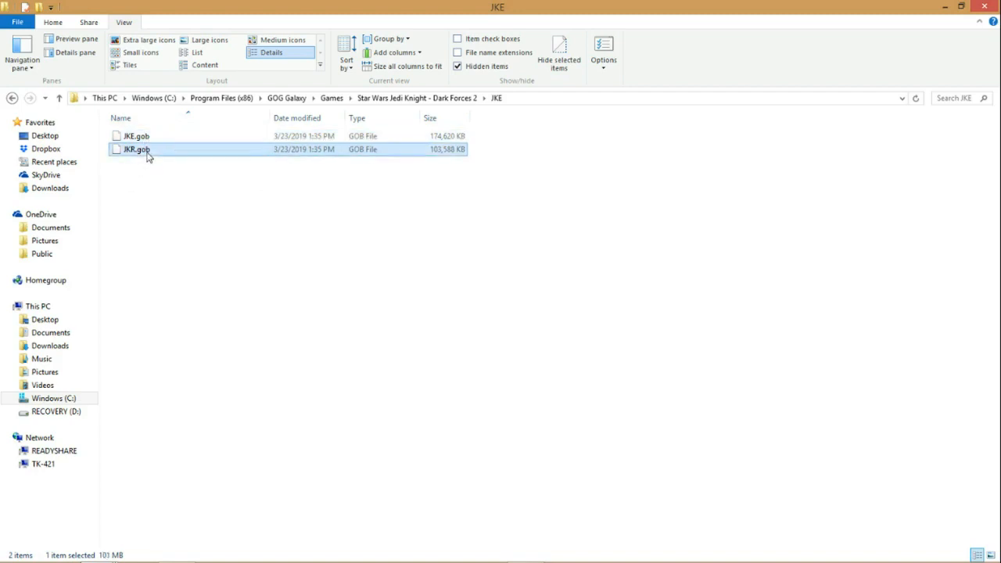
# Step: Return to the Star Wars Jedi Knight - Dark Forces 2 folder, minimize the windows and open the JK desktop shortcut's properties
pyautogui.click(414, 98)
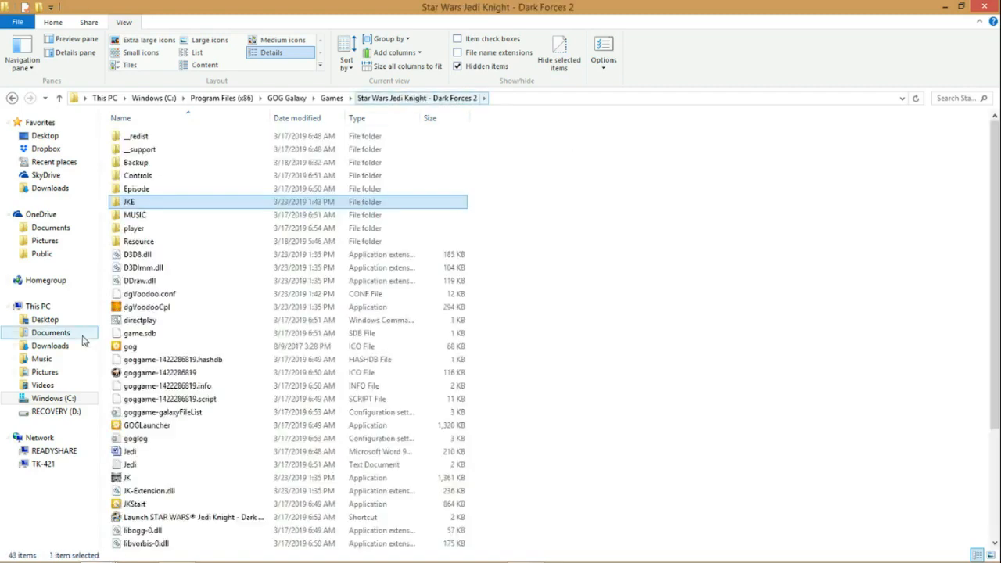
pyautogui.click(944, 7)
pyautogui.click(944, 7)
pyautogui.click(944, 7)
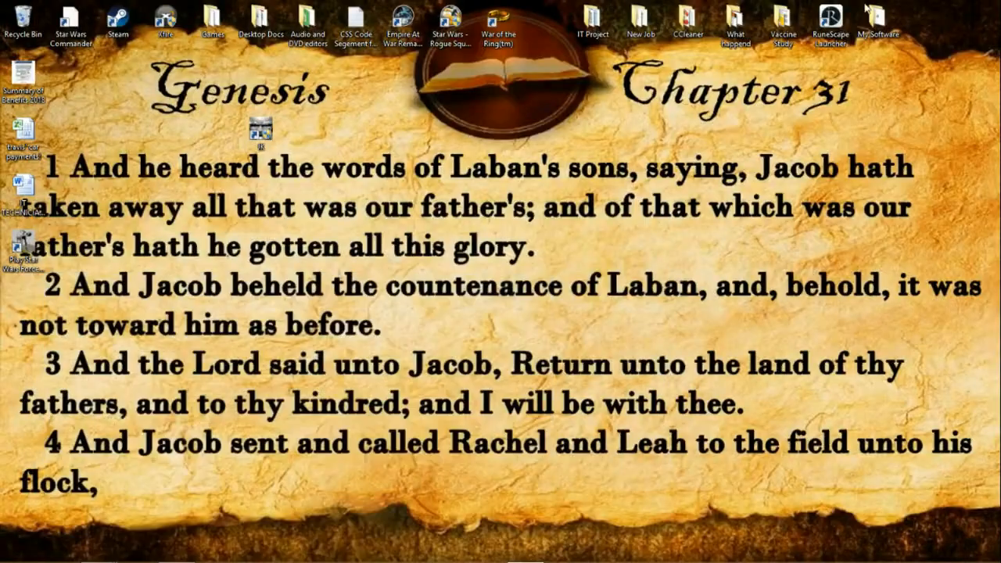
pyautogui.rightClick(263, 129)
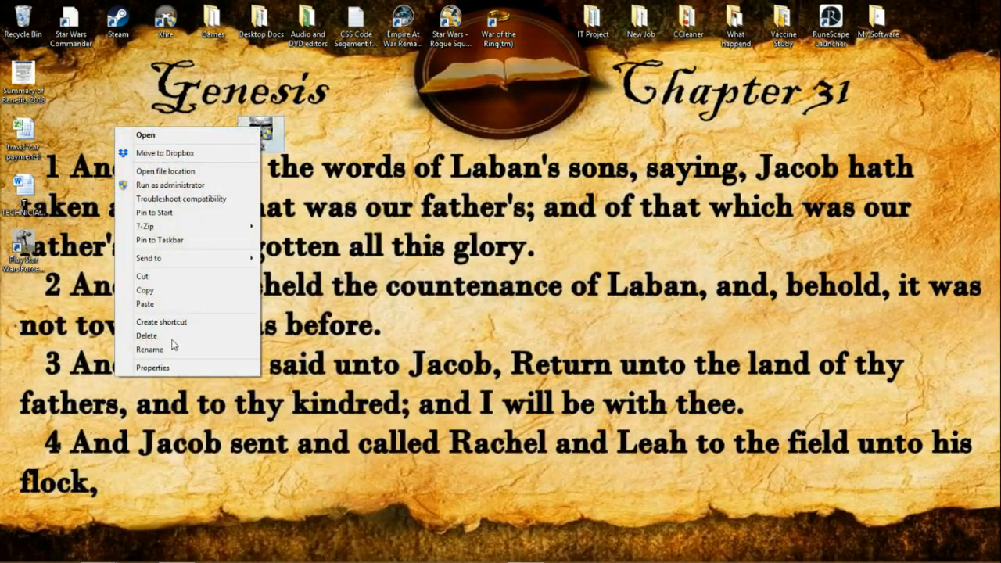
pyautogui.click(151, 368)
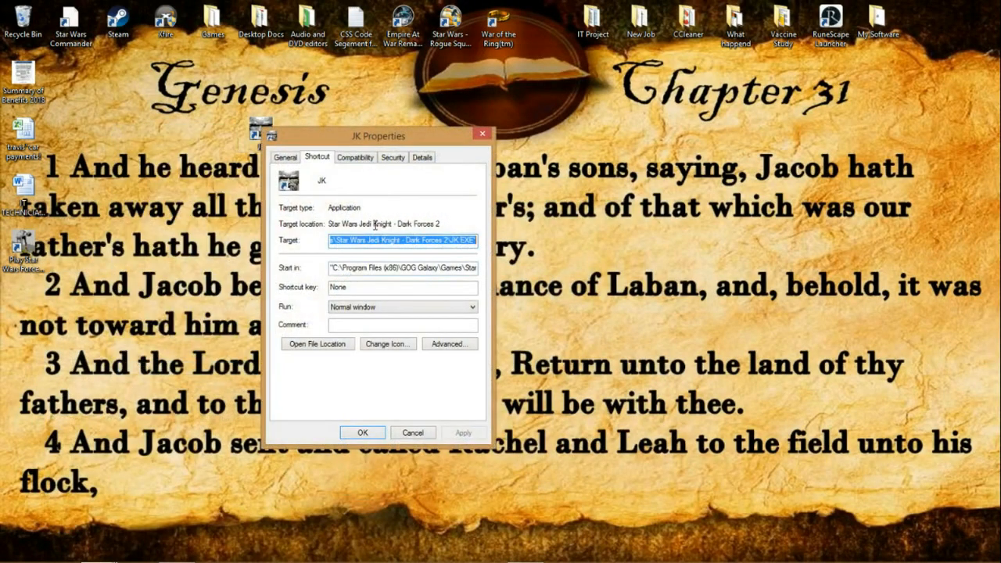
# Step: Append "-windowgui -path JKE" after JK.EXE in the shortcut's target and save the properties
pyautogui.click(459, 240)
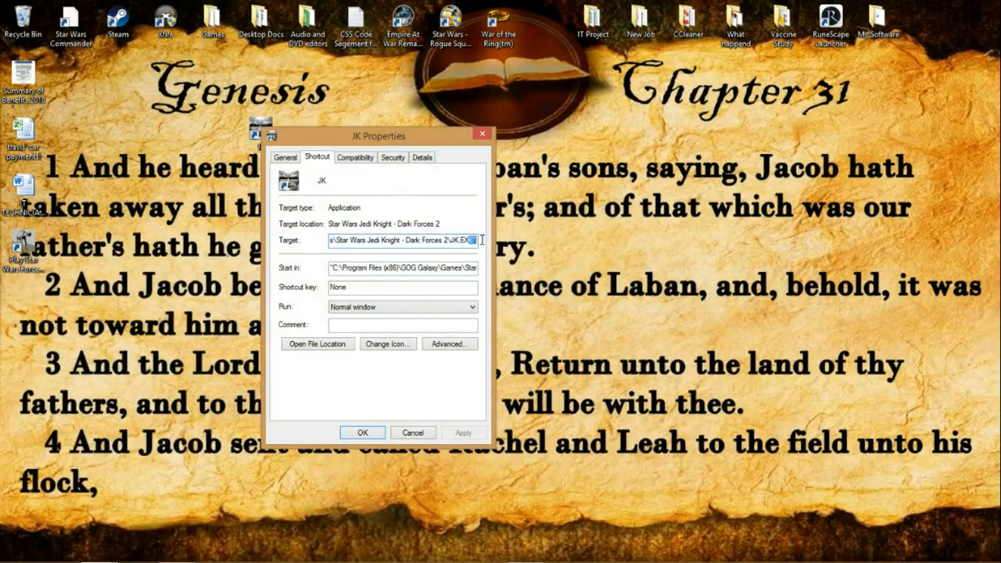
pyautogui.click(475, 243)
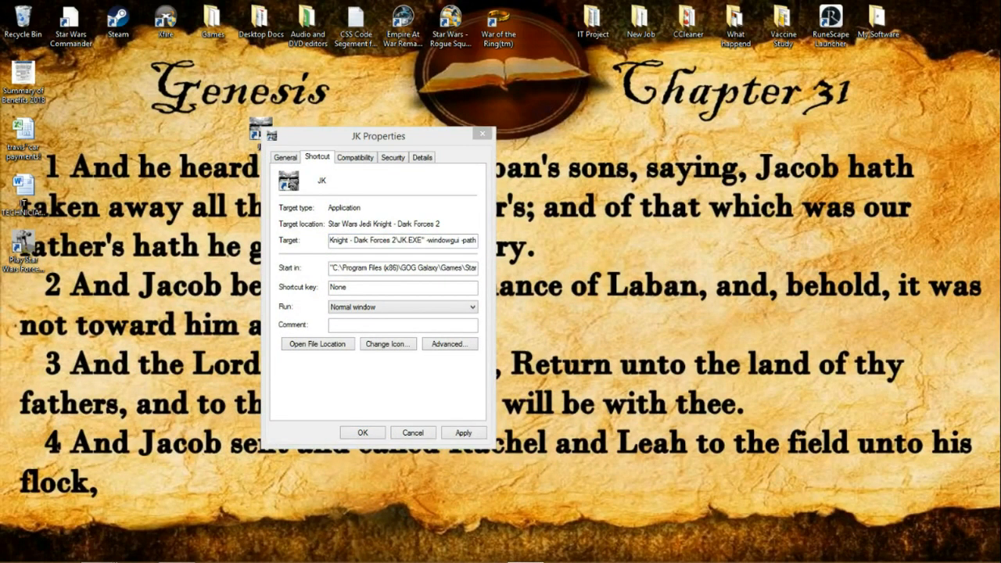
pyautogui.click(476, 241)
pyautogui.write('J')
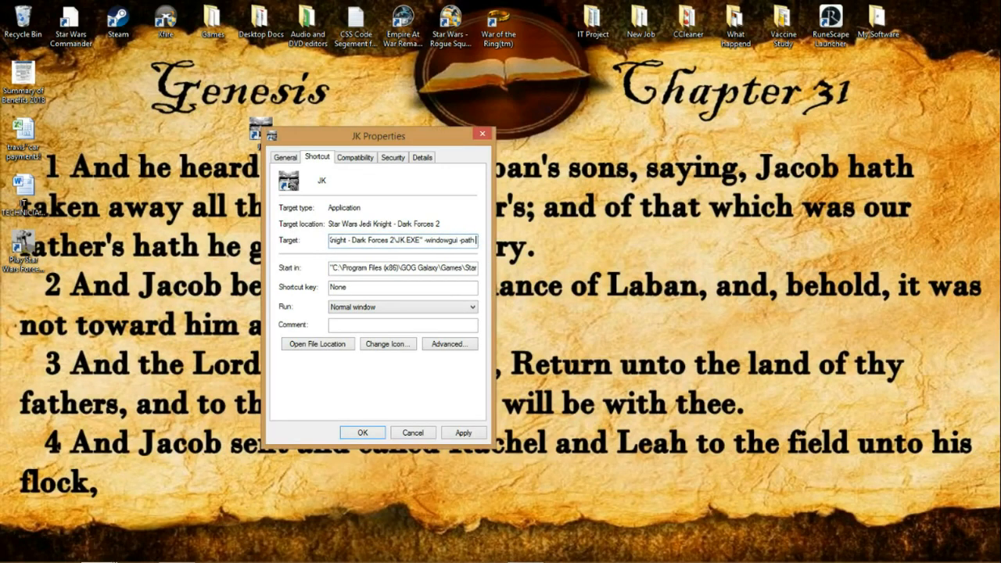
pyautogui.write('KE')
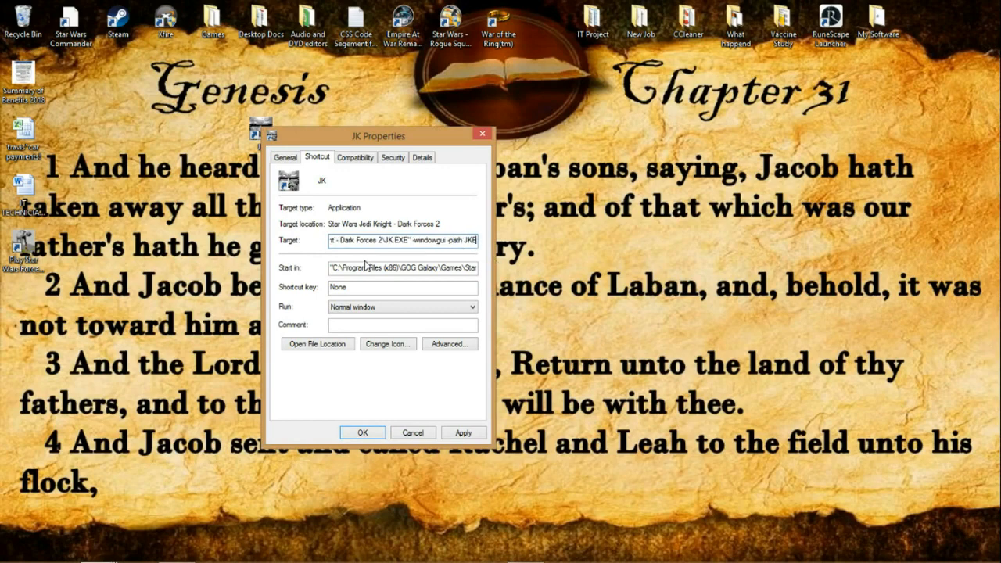
pyautogui.click(463, 434)
pyautogui.click(359, 434)
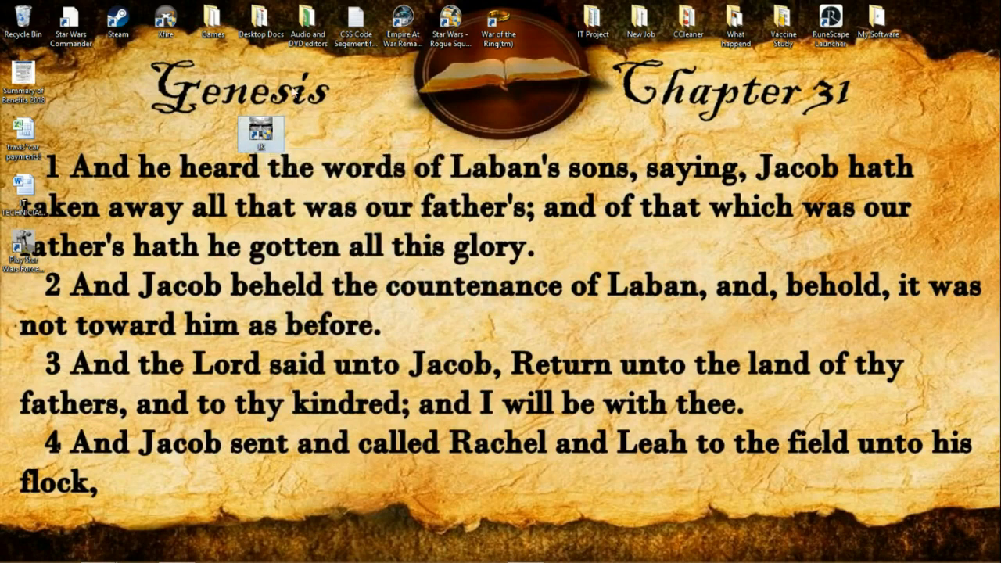
# Step: Launch the game from the JK desktop shortcut, skip the intro and continue with the existing player profile
pyautogui.doubleClick(262, 131)
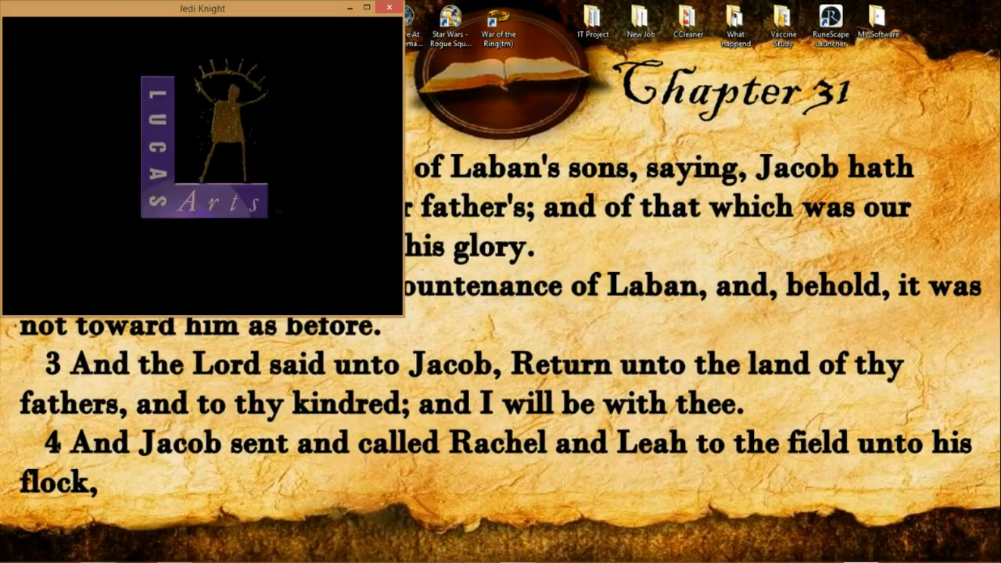
pyautogui.press('Escape')
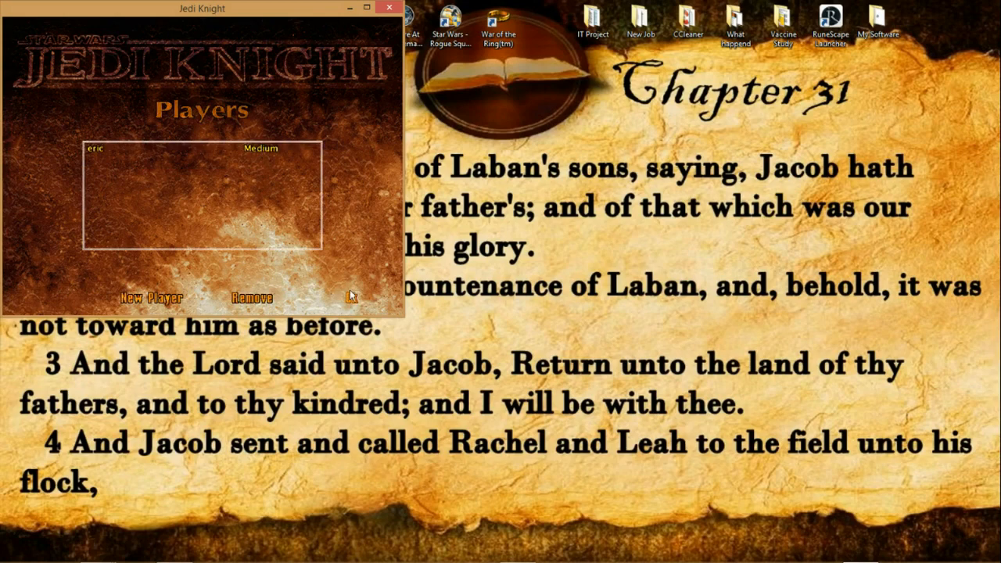
pyautogui.click(349, 296)
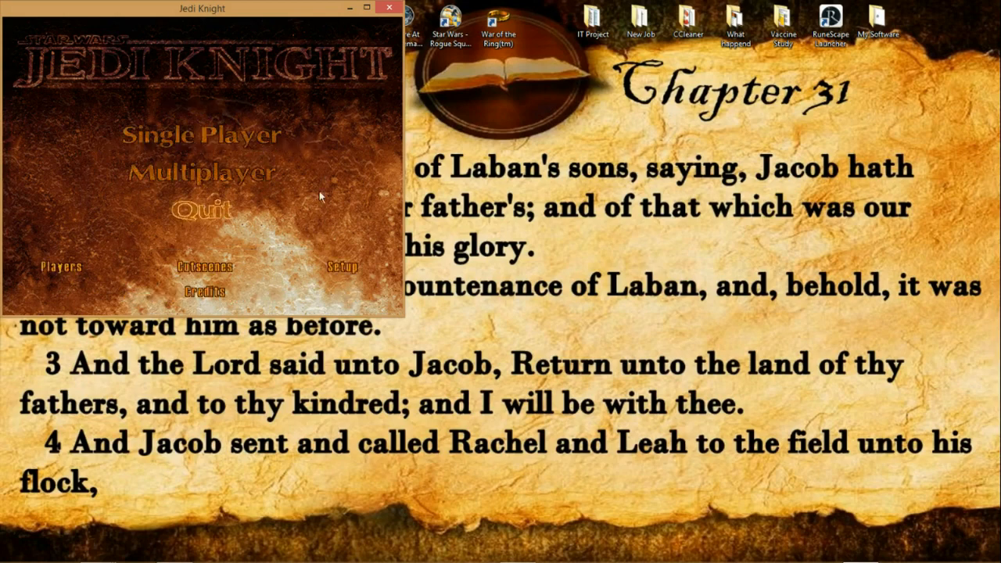
# Step: In the game's display setup, choose the 1600x900 16bpp video mode and accept it
pyautogui.click(348, 270)
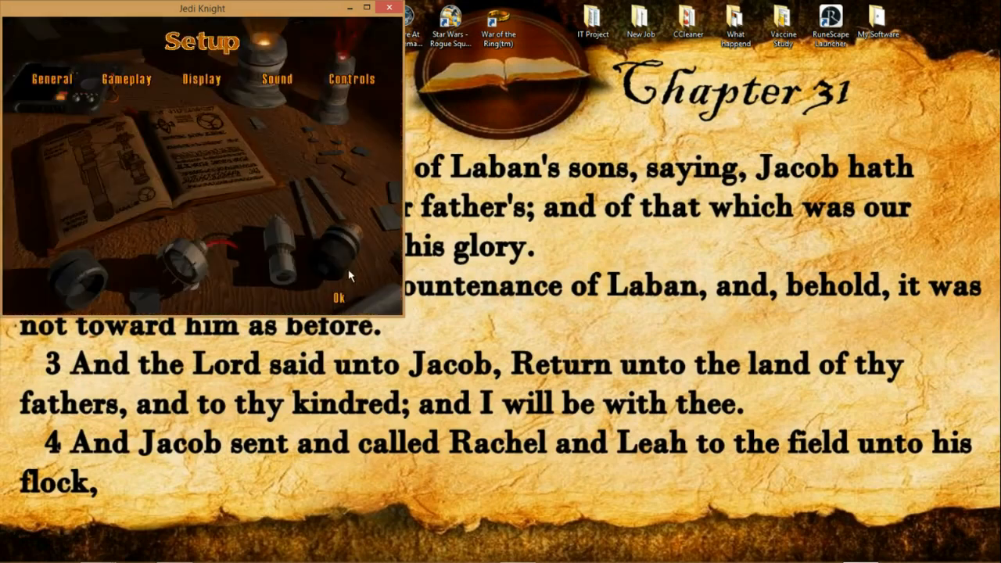
pyautogui.click(203, 79)
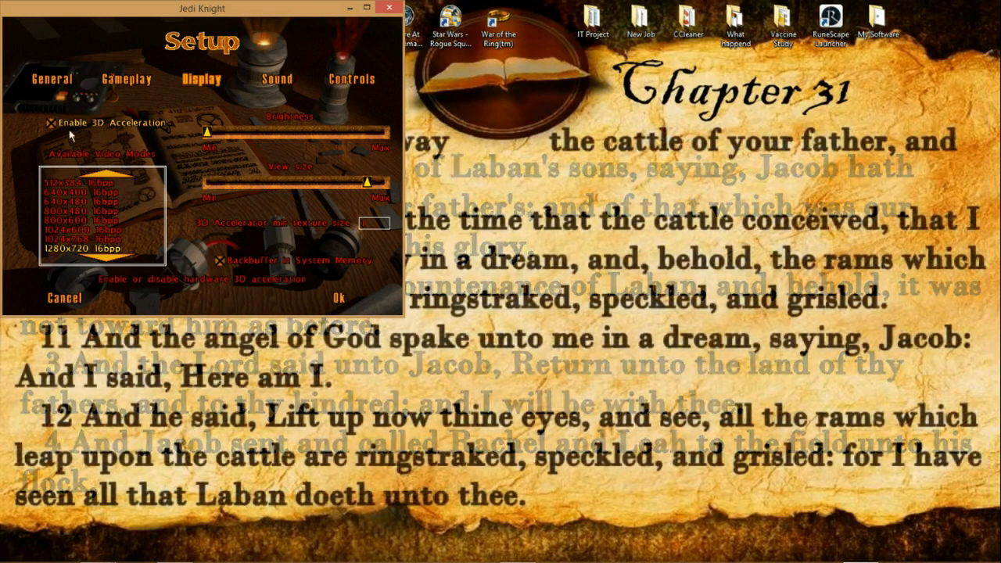
pyautogui.click(110, 261)
pyautogui.click(110, 260)
pyautogui.click(109, 260)
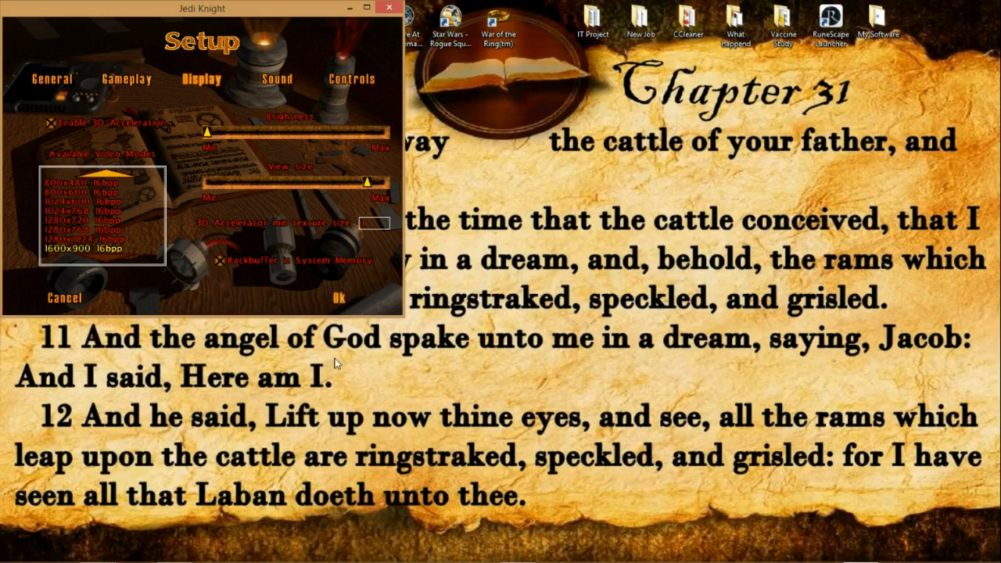
pyautogui.click(341, 299)
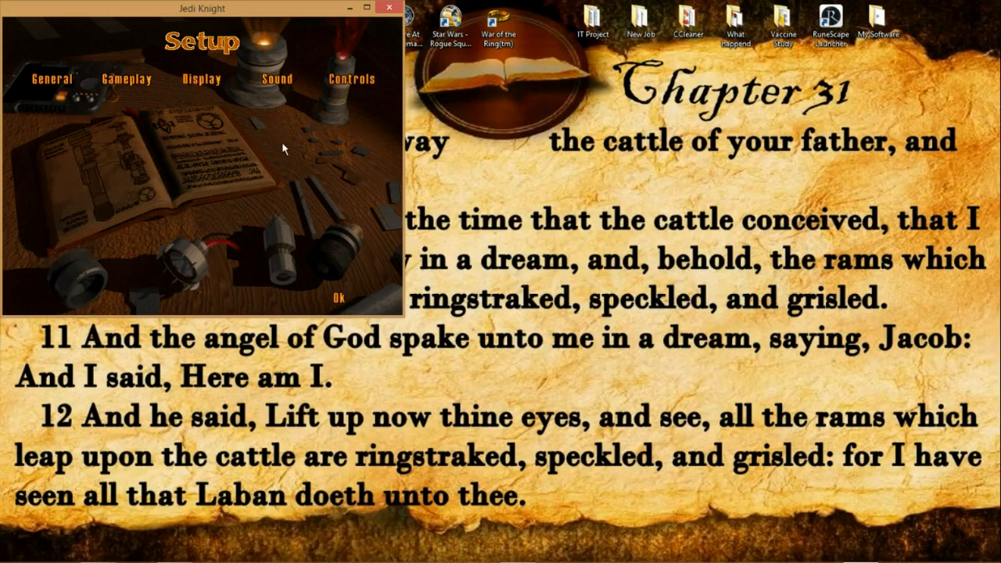
# Step: Check the Auto-hide the taskbar option in the Windows taskbar properties and close the dialog
pyautogui.moveTo(594, 560)
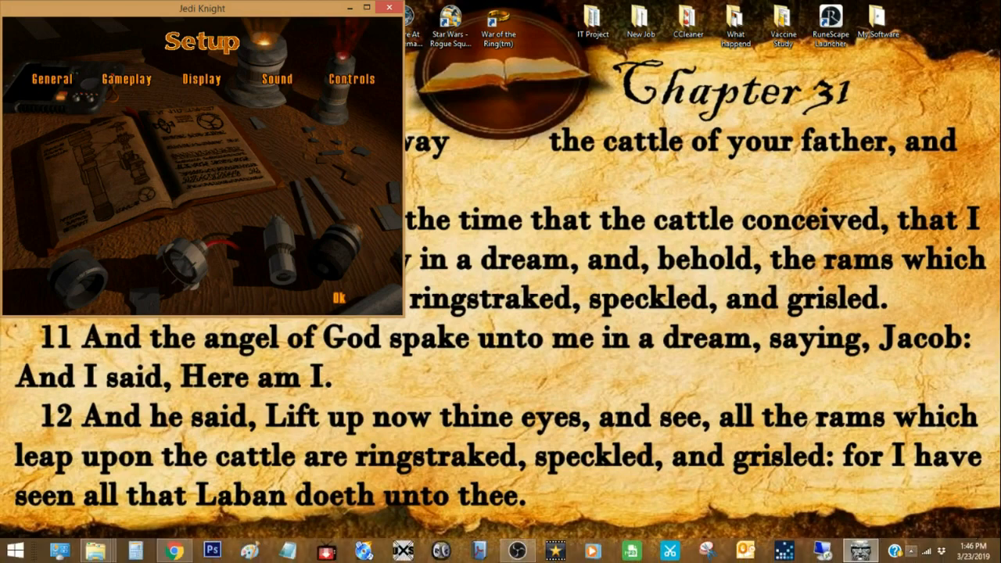
pyautogui.rightClick(901, 558)
pyautogui.click(899, 550)
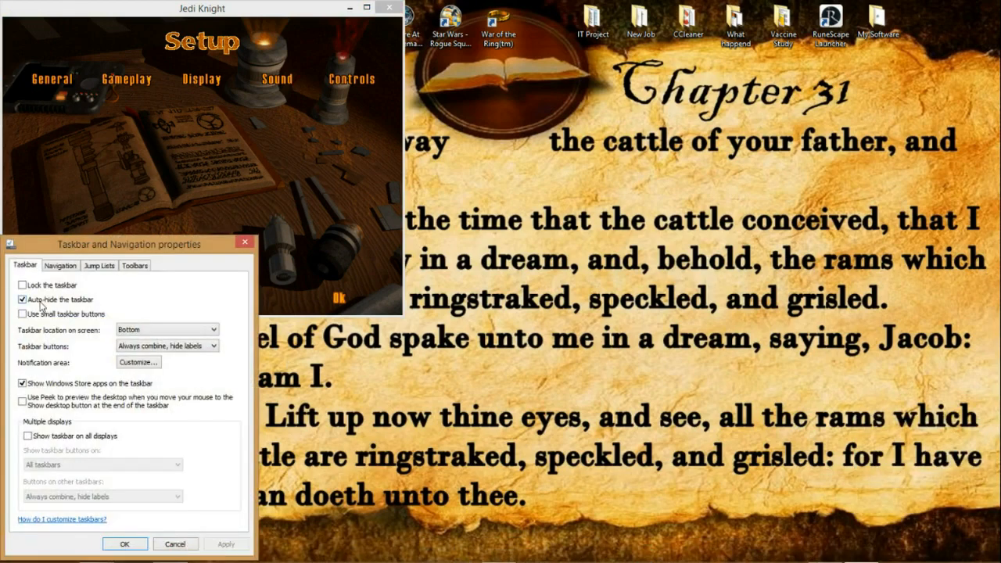
pyautogui.click(137, 542)
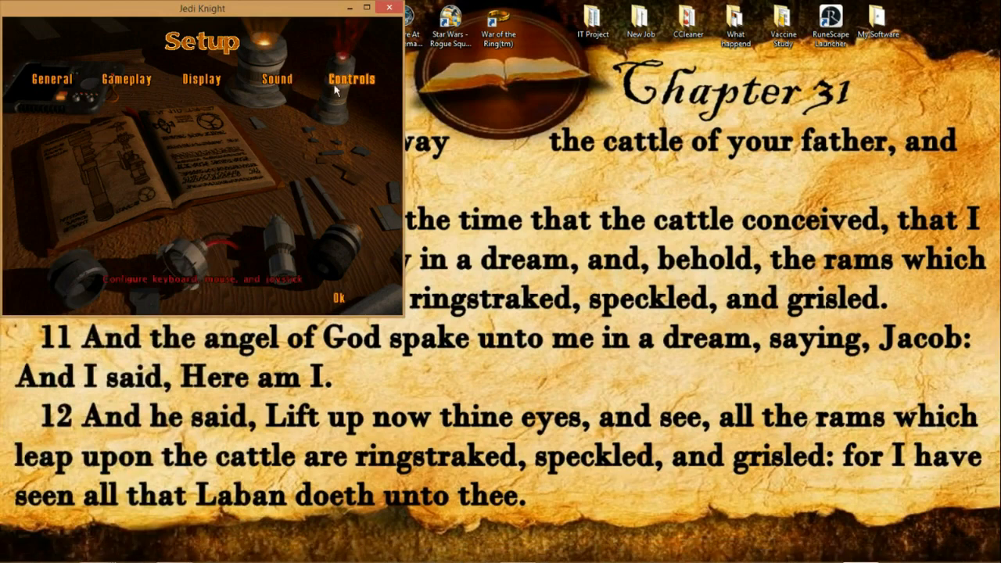
# Step: Leave the game's Setup, maximize the game window and start a new single-player game
pyautogui.click(367, 8)
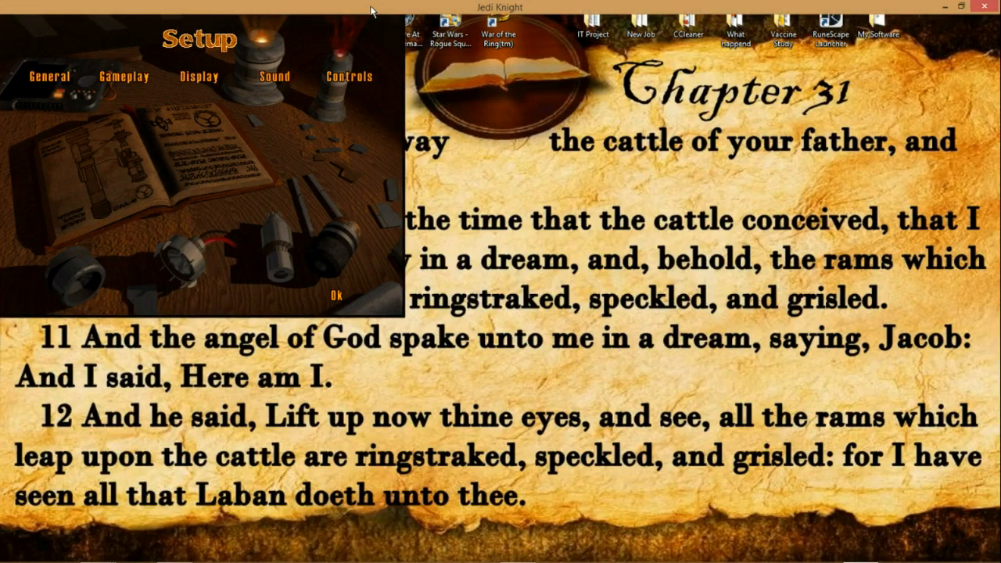
pyautogui.click(960, 6)
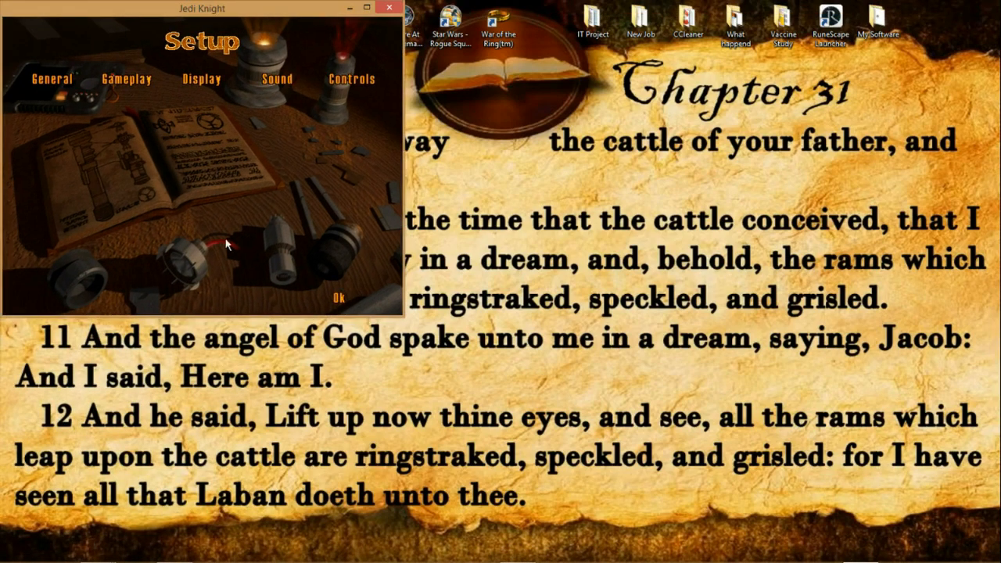
pyautogui.click(339, 297)
pyautogui.click(213, 140)
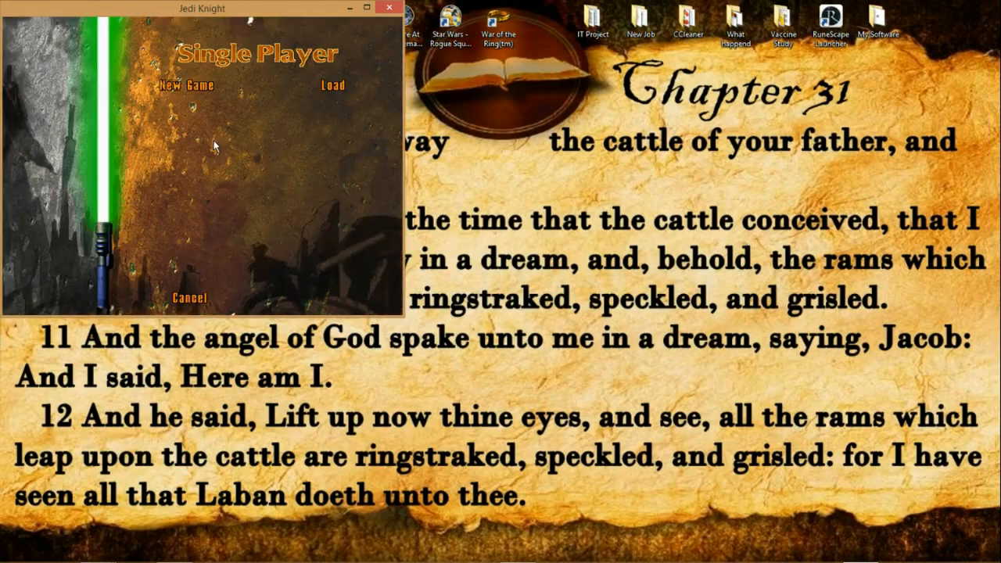
pyautogui.click(366, 8)
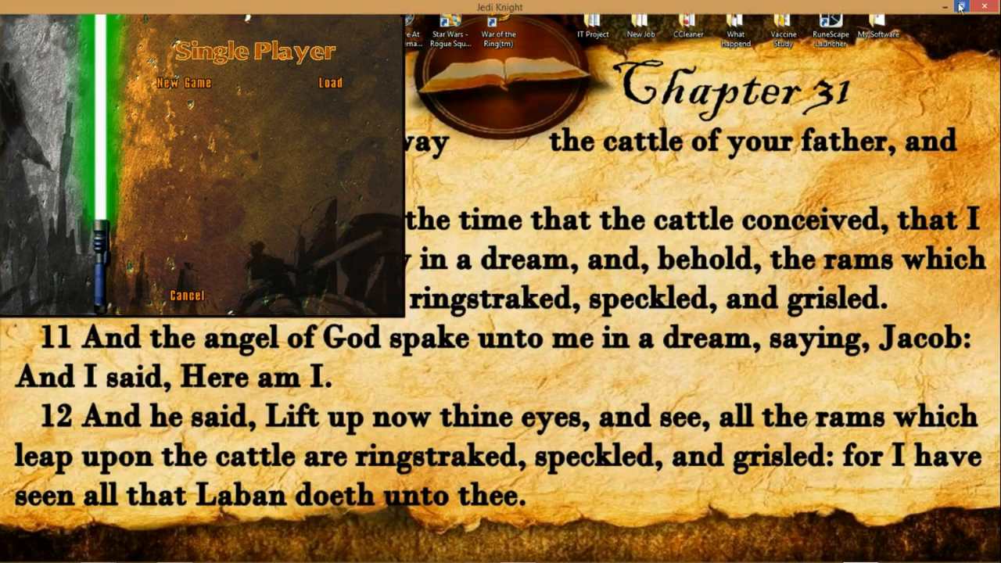
pyautogui.click(197, 83)
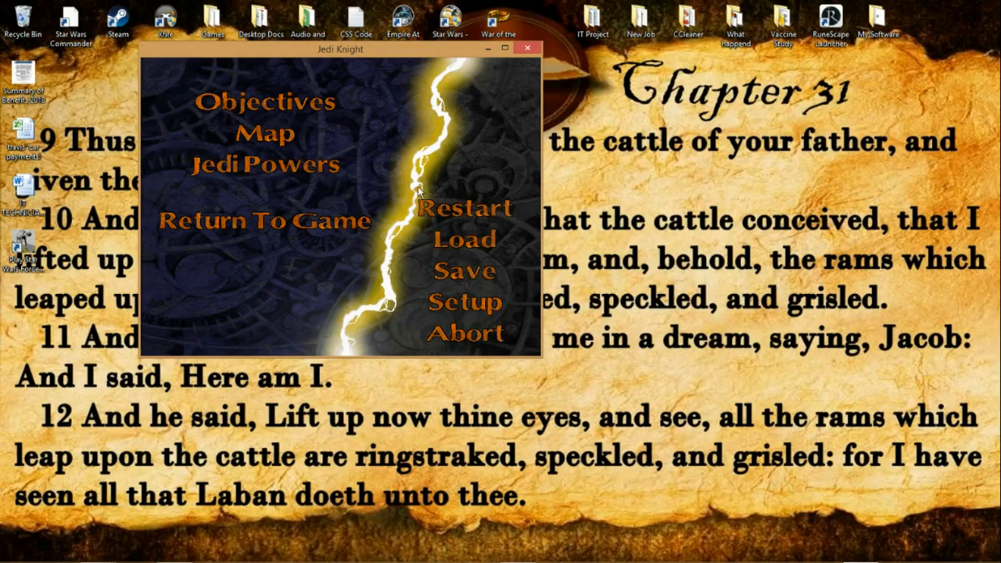
# Step: Abort the running mission and quit Jedi Knight, confirming both requests
pyautogui.click(449, 344)
pyautogui.click(407, 251)
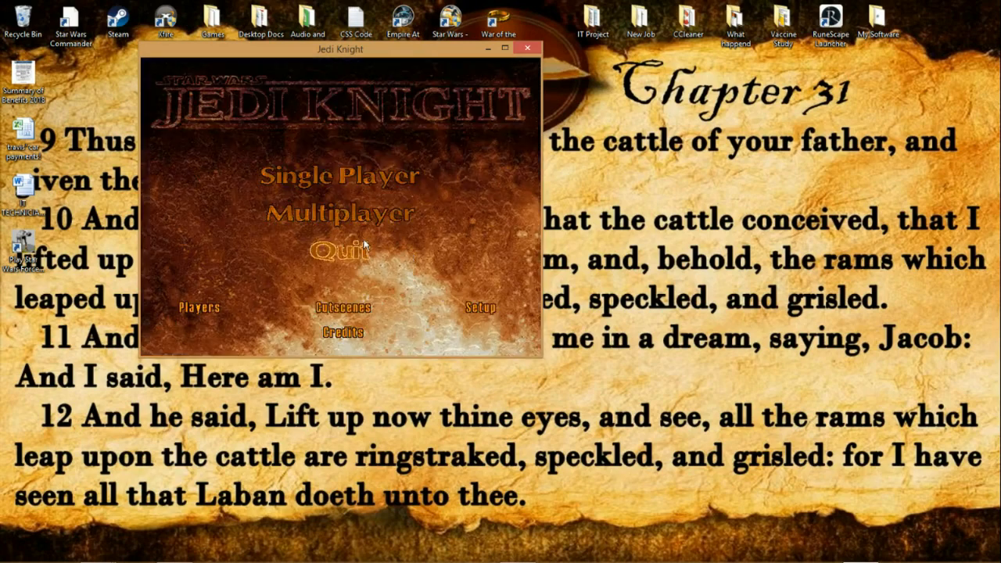
pyautogui.click(358, 262)
pyautogui.click(407, 251)
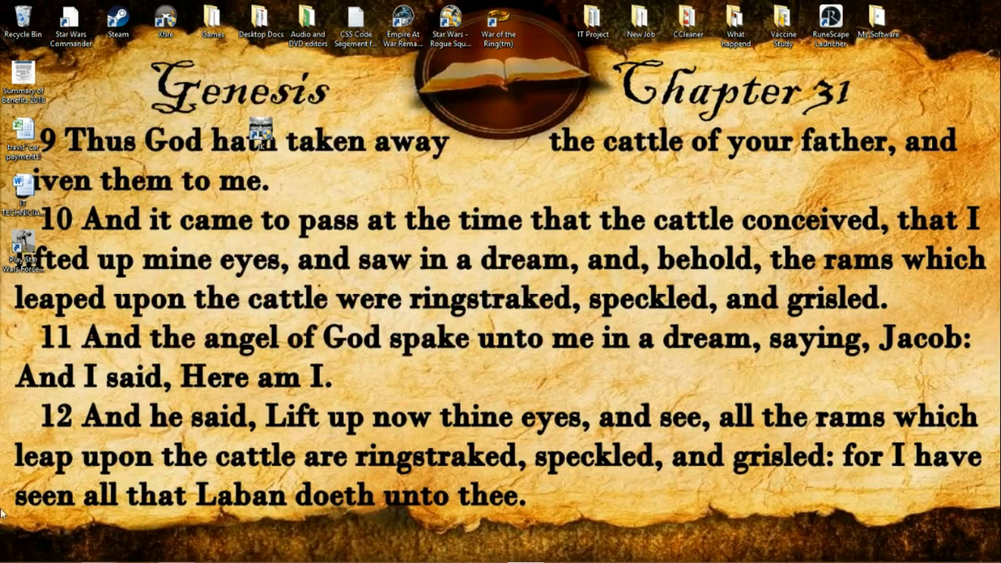
# Step: In the game folder's File Explorer window, go to Program Files (x86) and open Steam\SteamApps\common
pyautogui.moveTo(98, 550)
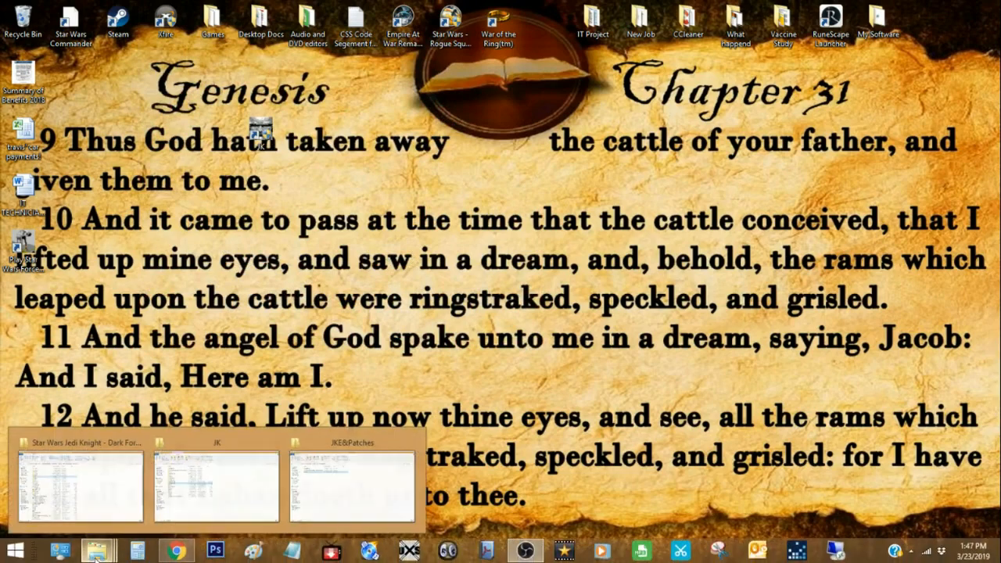
pyautogui.click(80, 485)
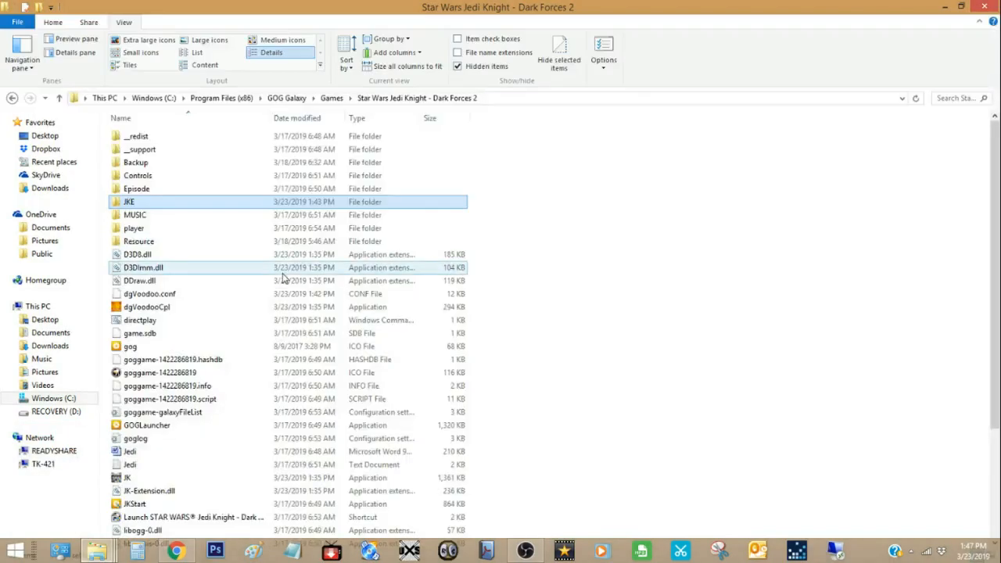
pyautogui.click(215, 100)
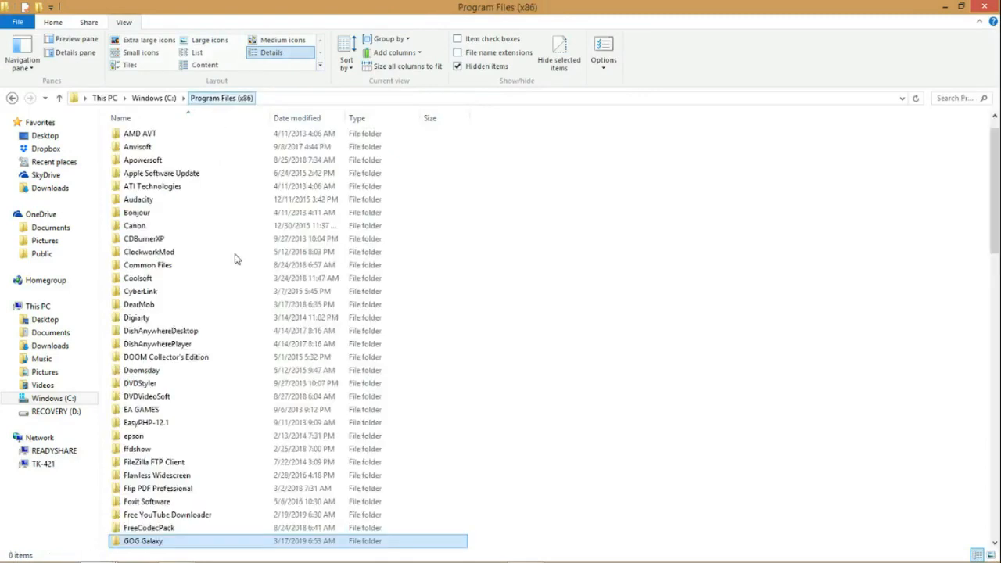
pyautogui.scroll(-4, 188, 395)
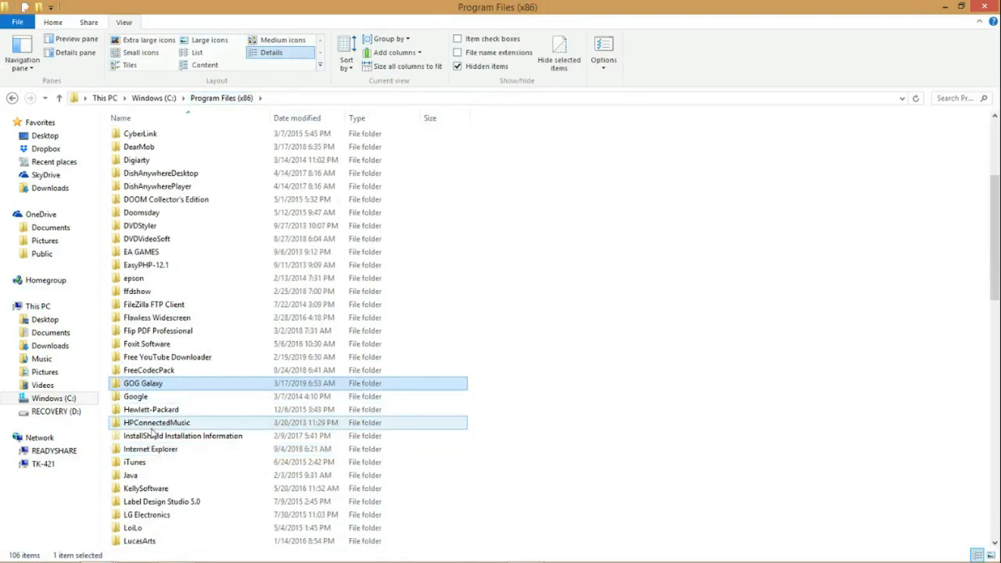
pyautogui.scroll(1, 157, 379)
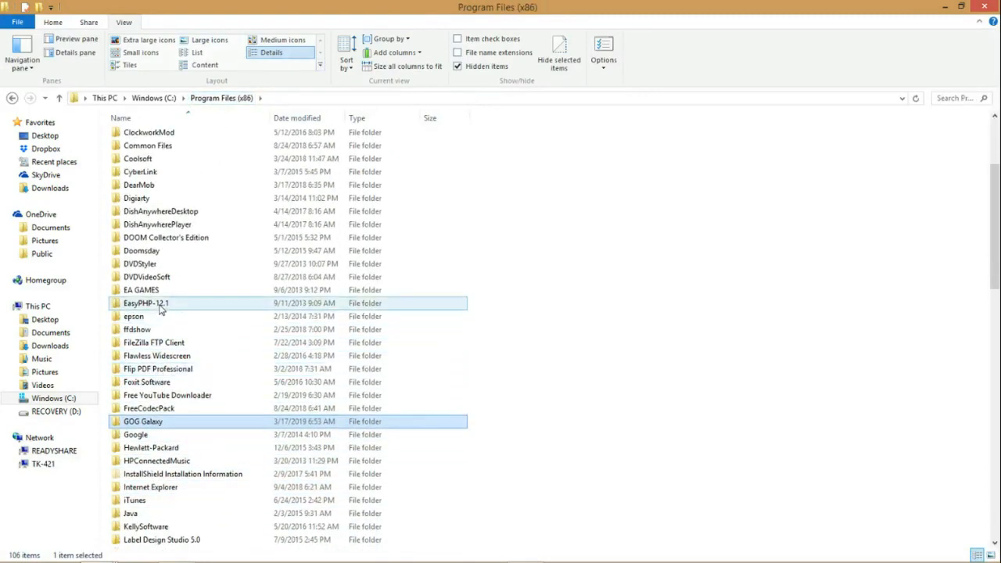
pyautogui.scroll(1, 149, 313)
pyautogui.scroll(-4, 156, 329)
pyautogui.scroll(-11, 181, 415)
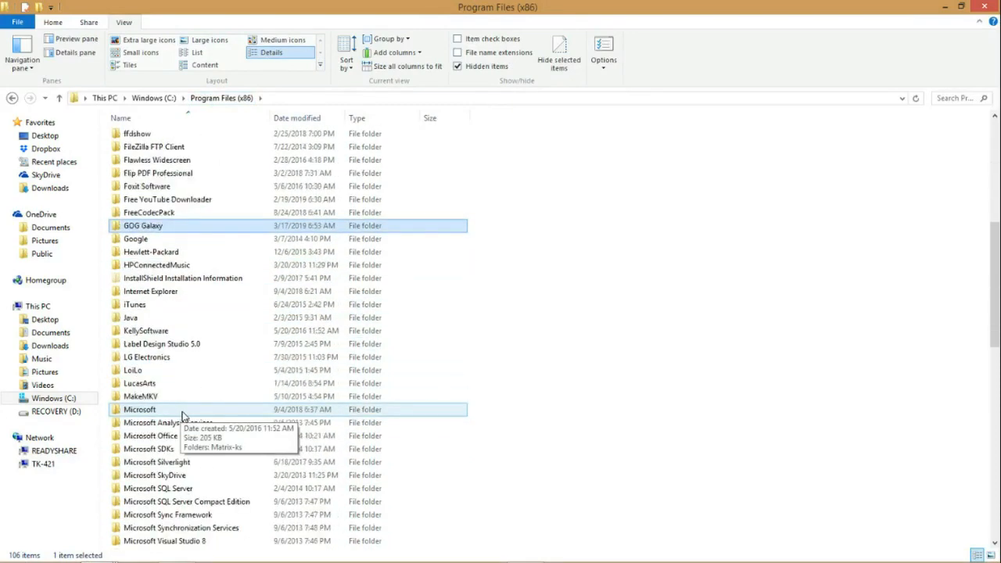
pyautogui.scroll(-1, 184, 452)
pyautogui.doubleClick(179, 451)
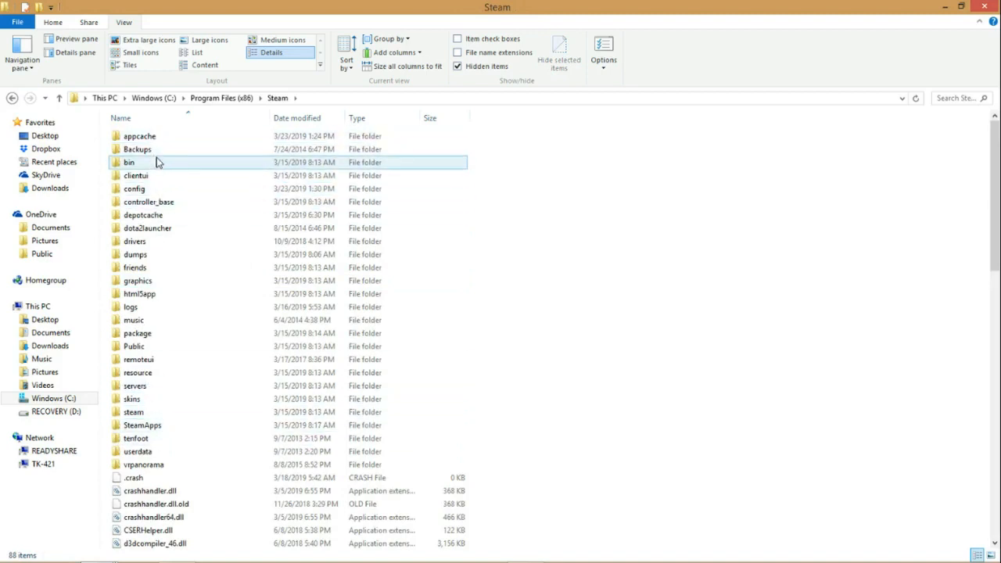
pyautogui.doubleClick(141, 427)
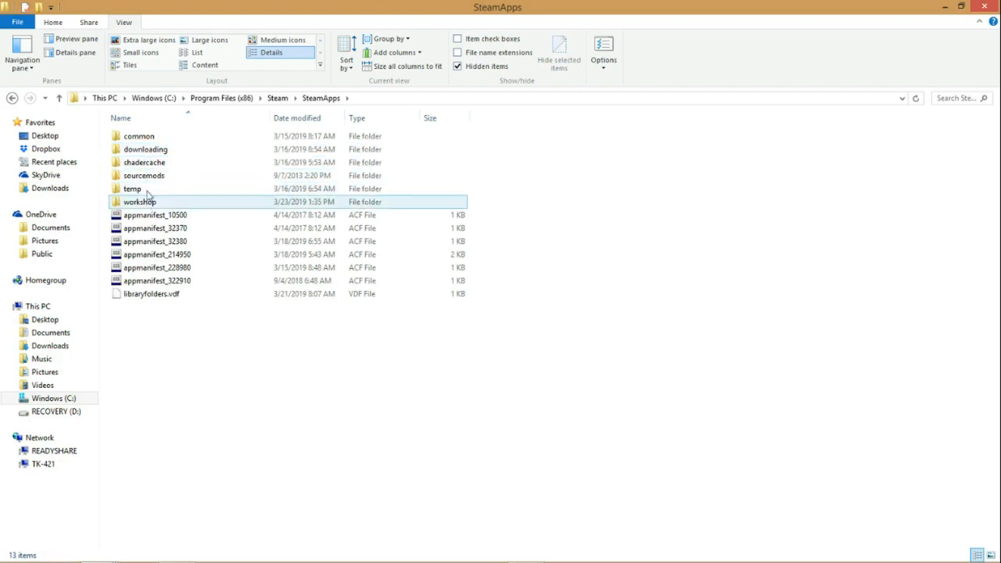
pyautogui.doubleClick(149, 137)
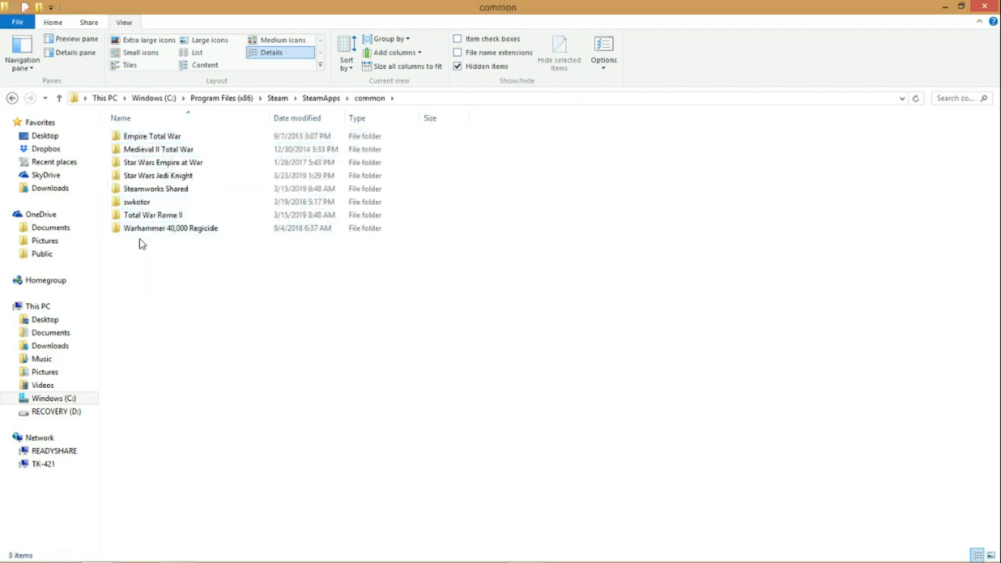
# Step: Open the Star Wars Jedi Knight folder and select the JediKnight application
pyautogui.doubleClick(165, 177)
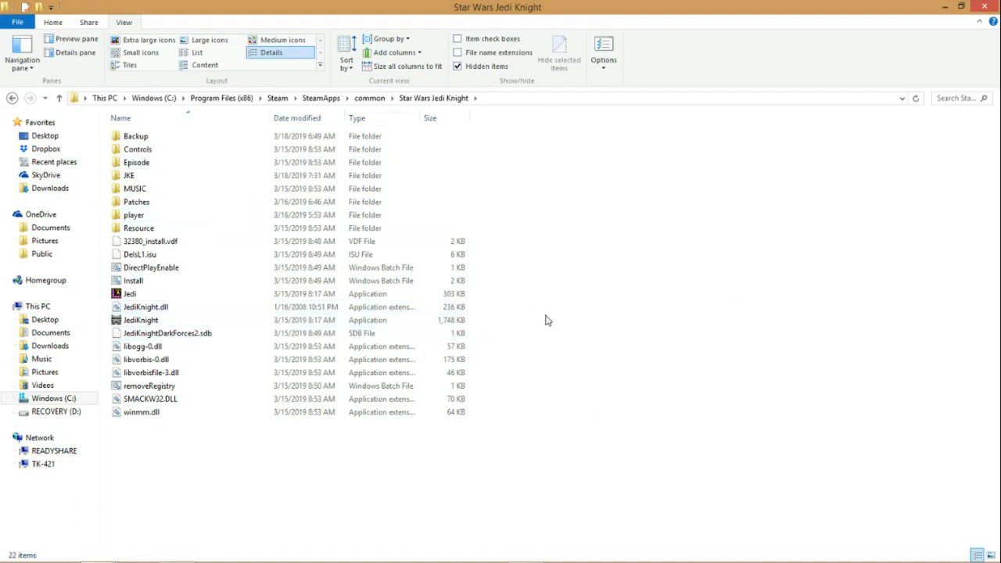
pyautogui.doubleClick(140, 323)
pyautogui.rightClick(140, 322)
pyautogui.click(232, 480)
pyautogui.rightClick(135, 327)
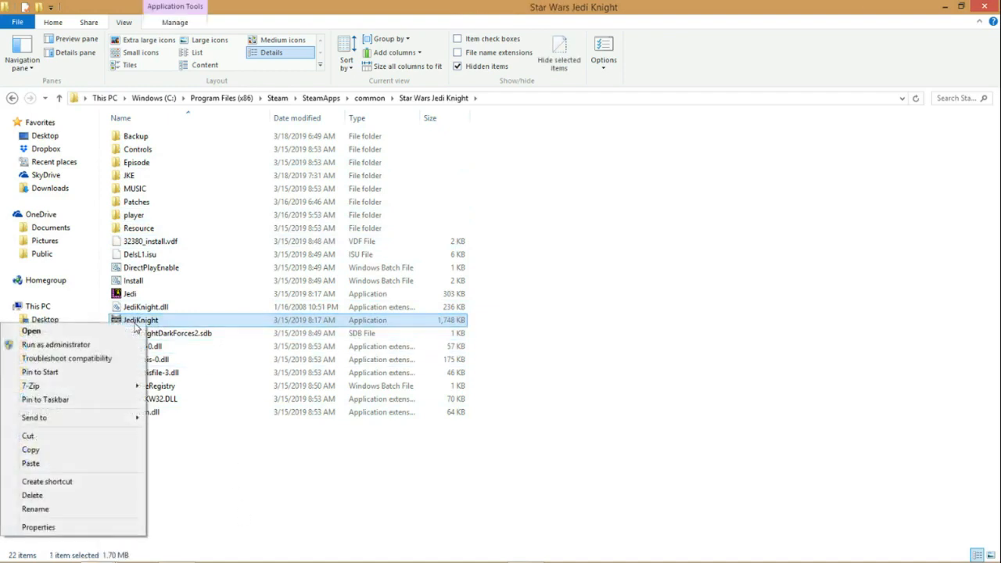
pyautogui.click(220, 450)
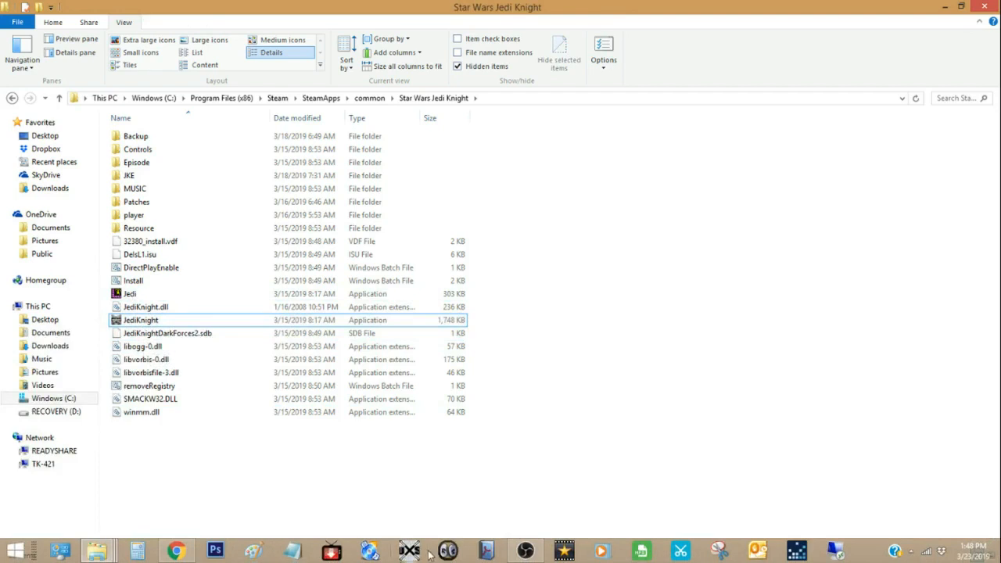
# Step: In the JKE&Patches window, open the unofficial patches' Jedi Knight - Dark Forces II folder and copy all its contents
pyautogui.moveTo(103, 552)
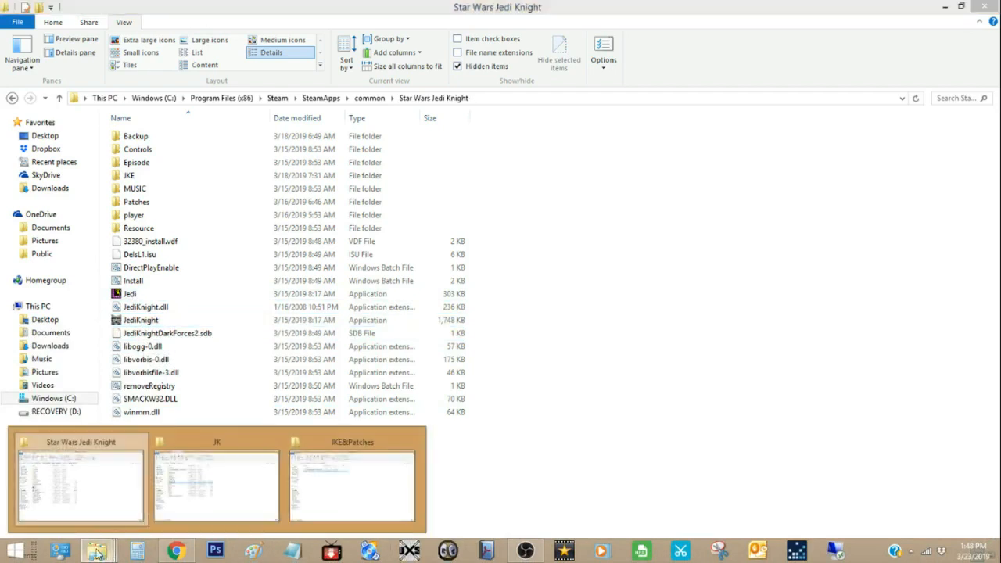
pyautogui.click(376, 495)
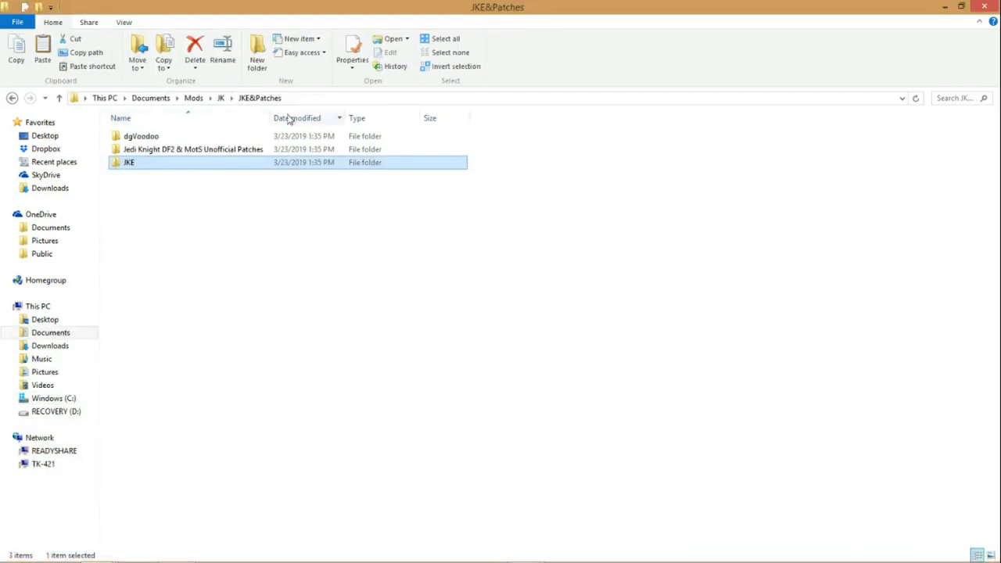
pyautogui.click(148, 150)
pyautogui.doubleClick(148, 150)
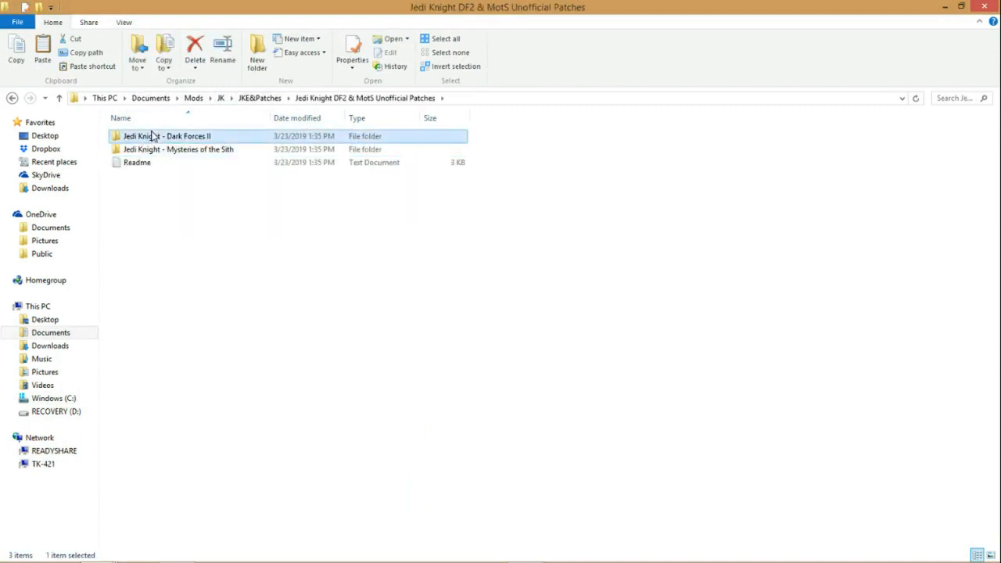
pyautogui.doubleClick(149, 137)
pyautogui.moveTo(167, 195); pyautogui.dragTo(133, 133)
pyautogui.rightClick(135, 137)
pyautogui.click(54, 272)
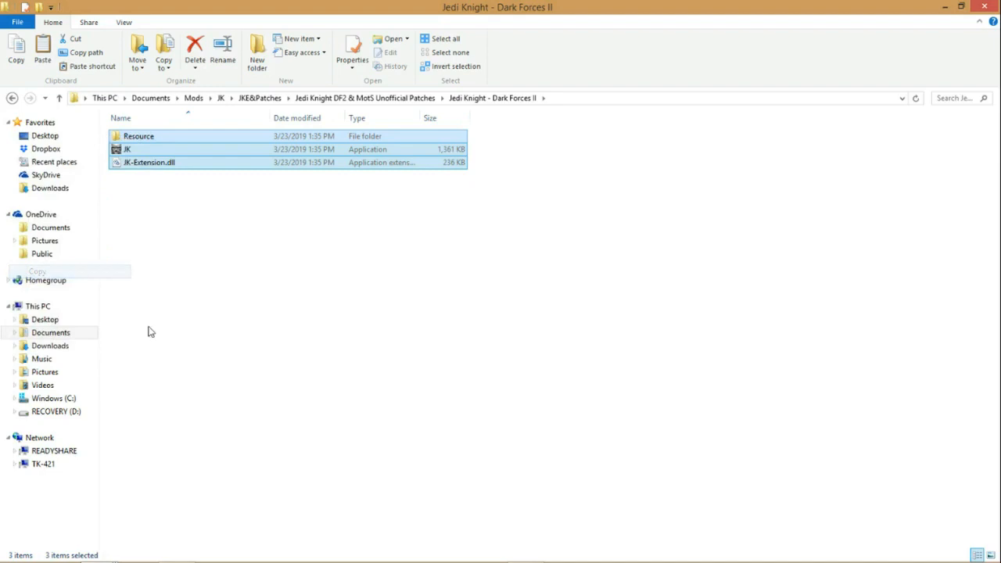
# Step: Switch back to the Star Wars Jedi Knight window and check the contents of its Backup folder
pyautogui.click(97, 554)
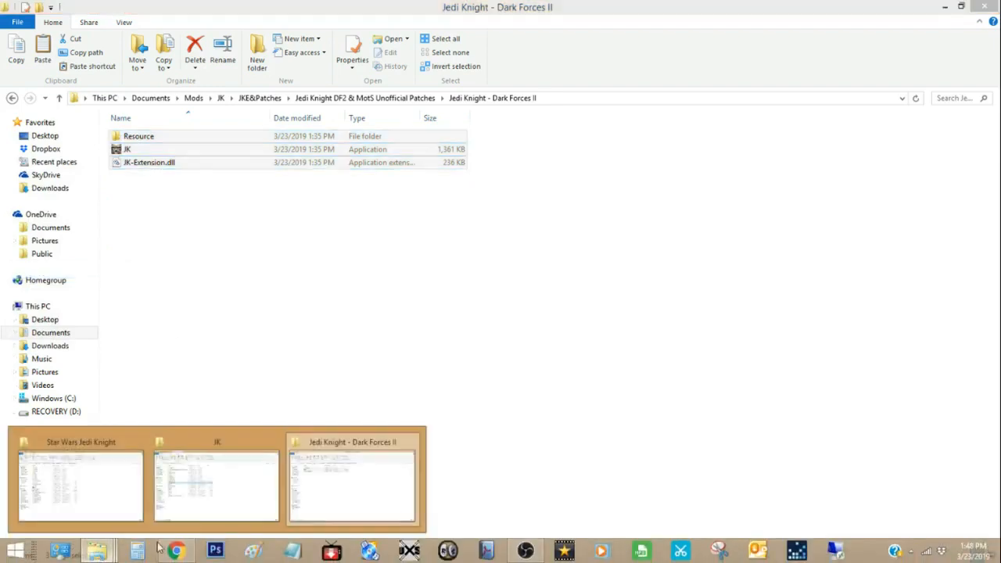
pyautogui.click(361, 503)
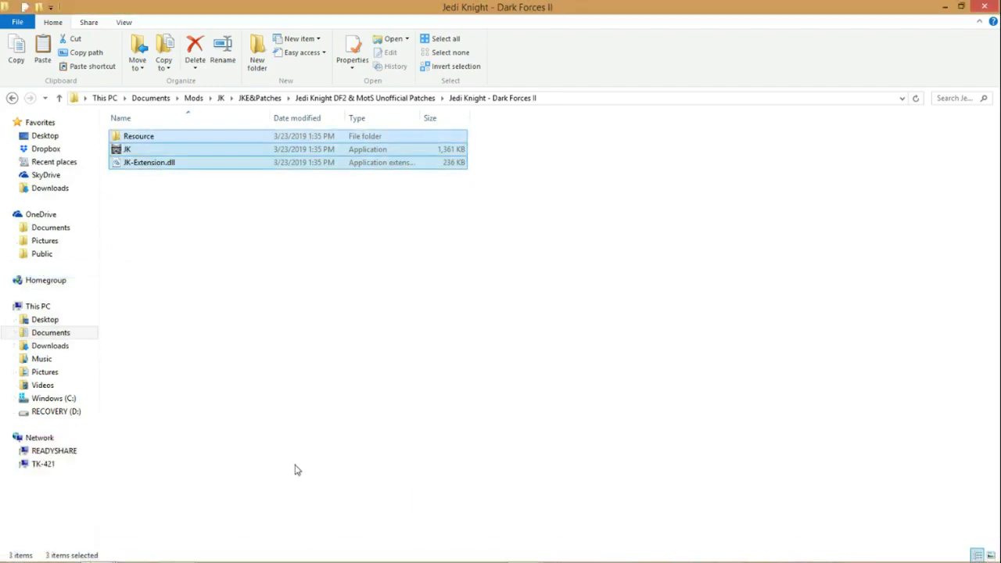
pyautogui.click(97, 551)
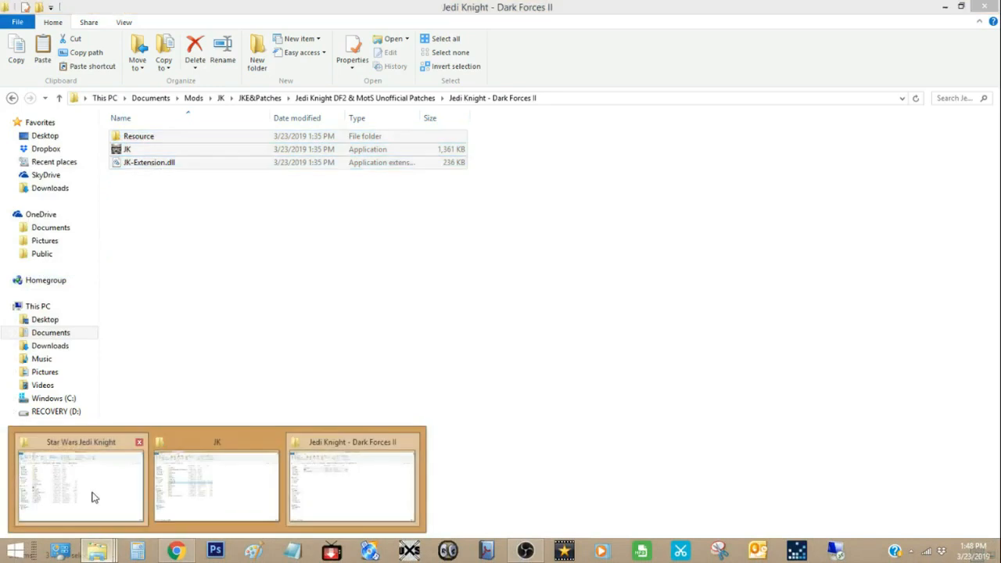
pyautogui.click(91, 497)
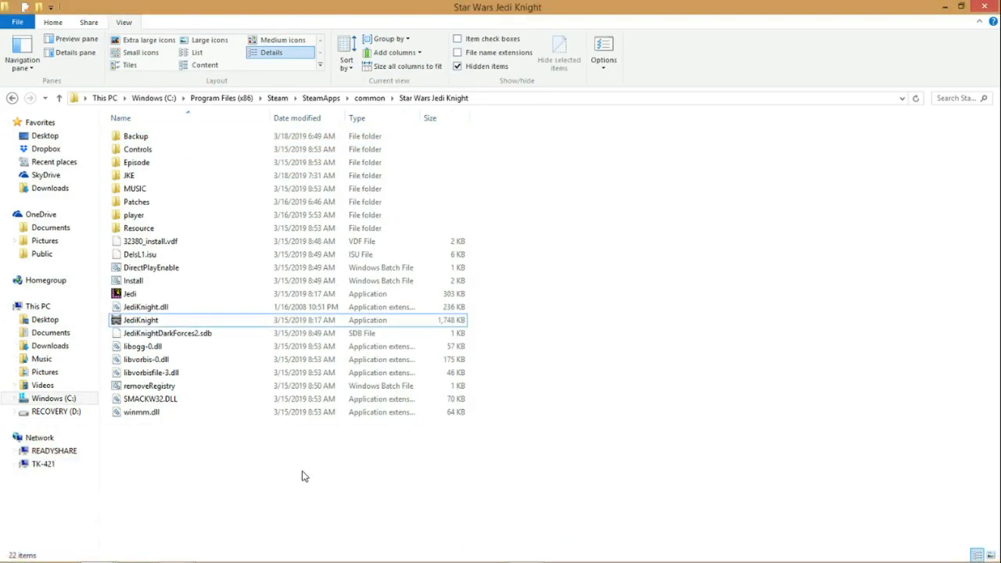
pyautogui.doubleClick(135, 136)
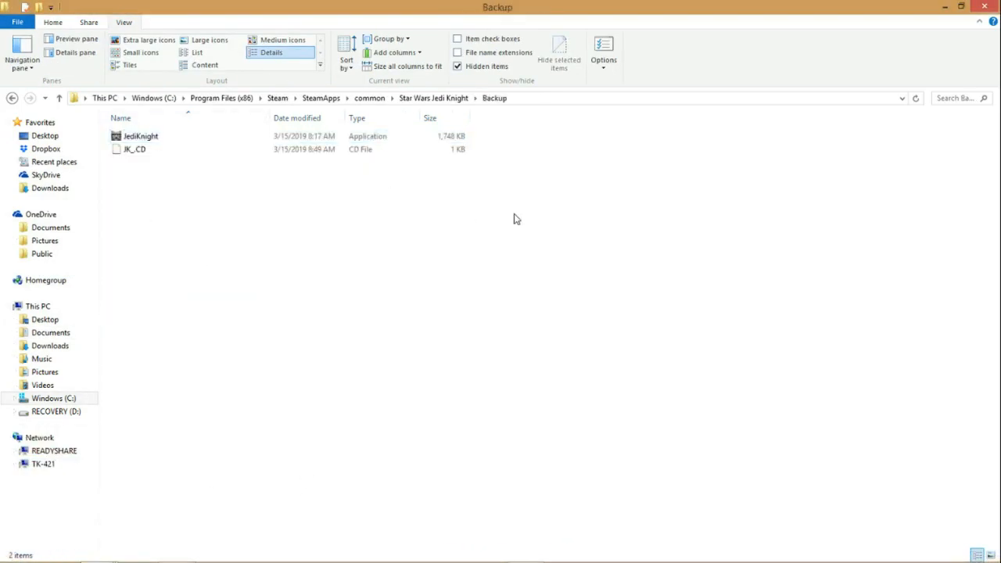
pyautogui.click(434, 99)
# Step: Paste the copied patch files into the Star Wars Jedi Knight folder, replacing the existing JK_.CD file
pyautogui.rightClick(204, 468)
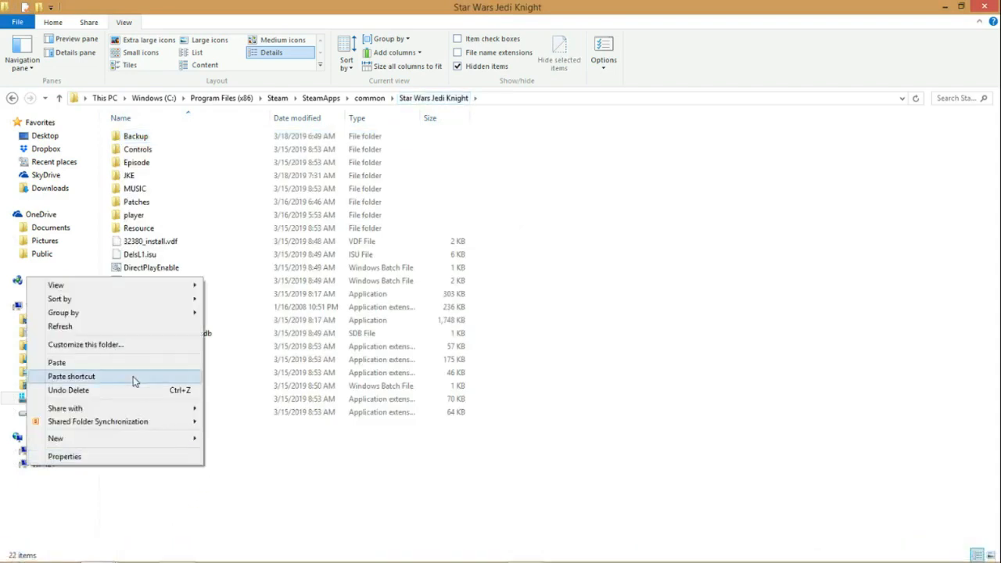
pyautogui.click(118, 362)
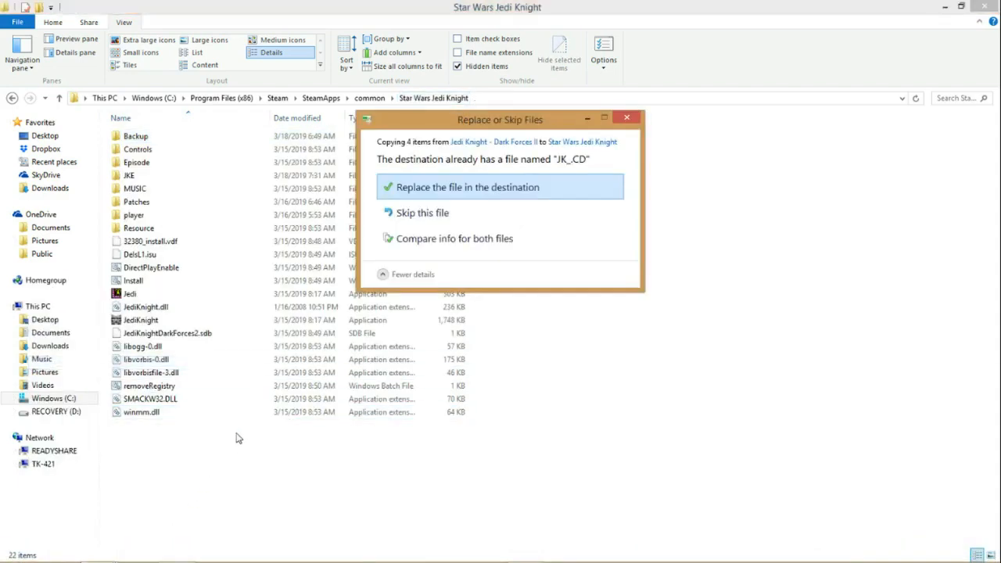
pyautogui.click(425, 196)
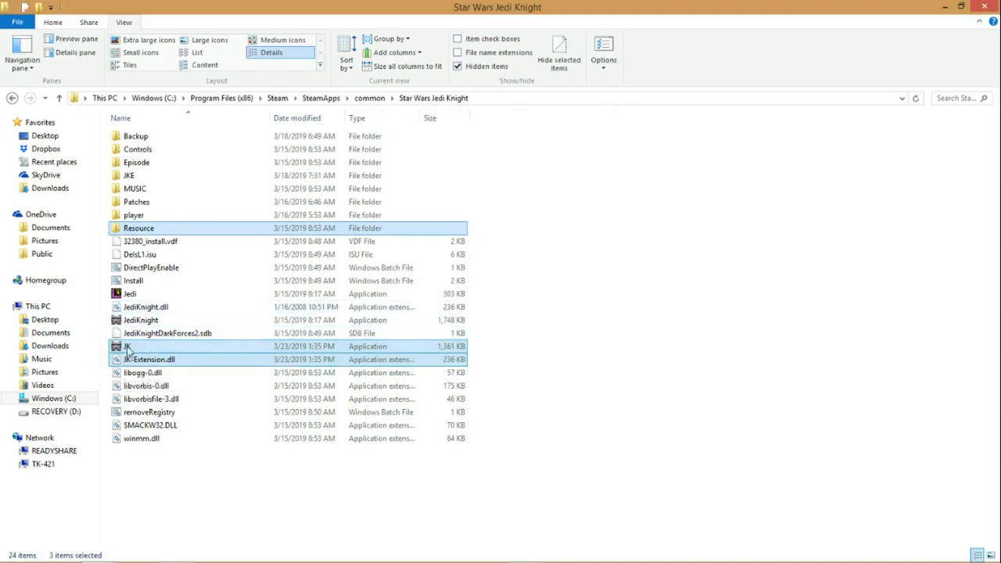
# Step: Delete the original JediKnight application and rename the patched JK application as JediKnight
pyautogui.rightClick(147, 323)
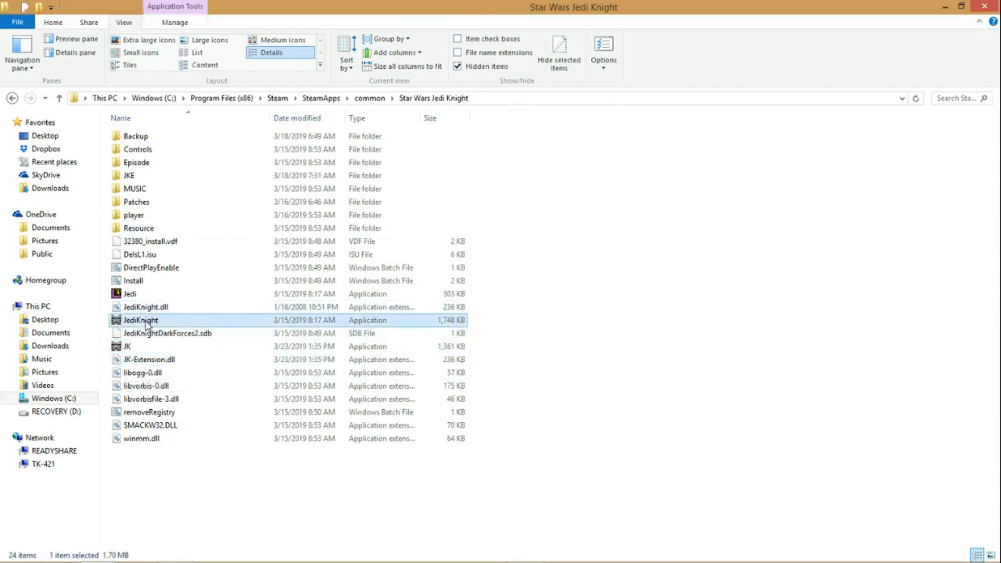
pyautogui.click(54, 493)
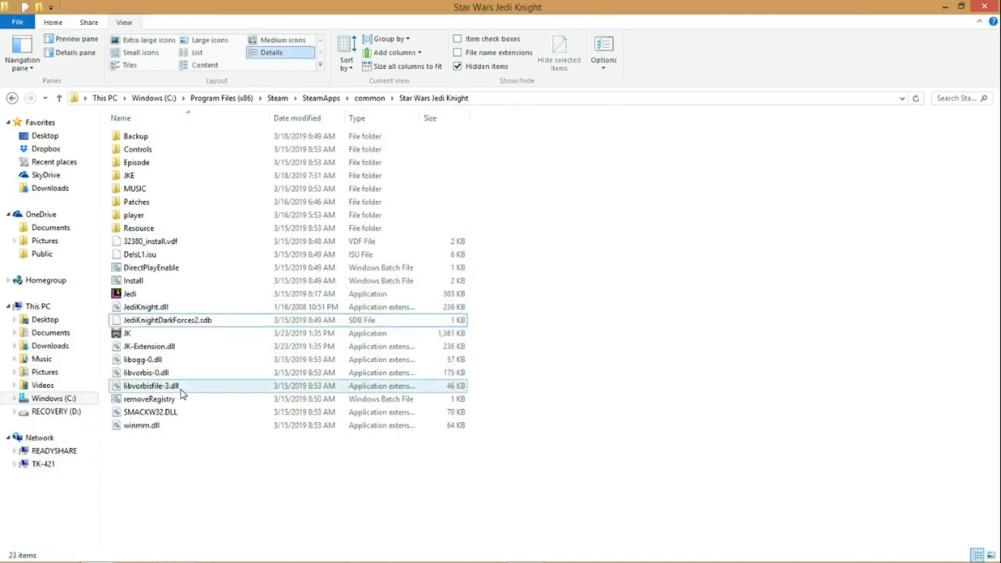
pyautogui.rightClick(146, 333)
pyautogui.click(34, 518)
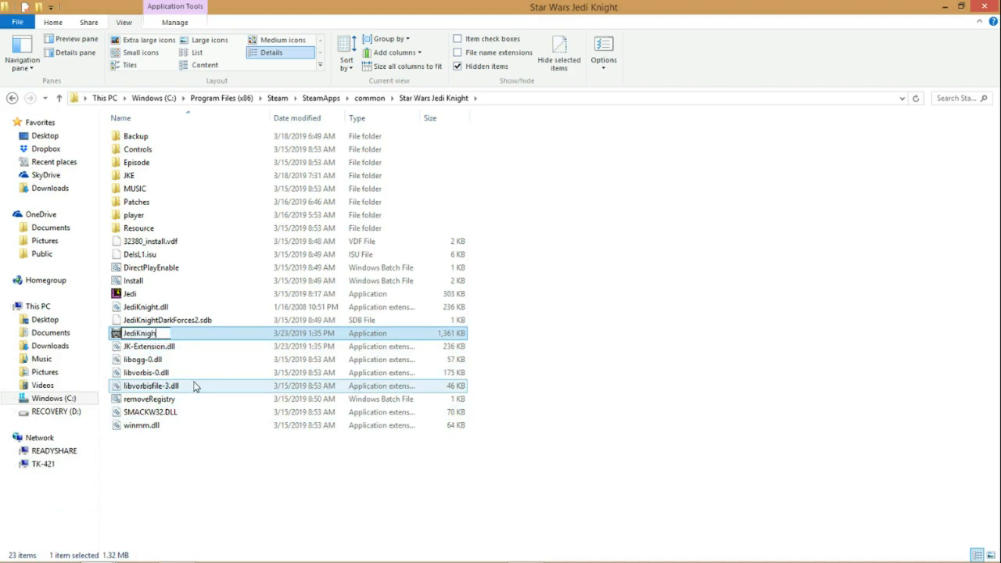
pyautogui.press('Return')
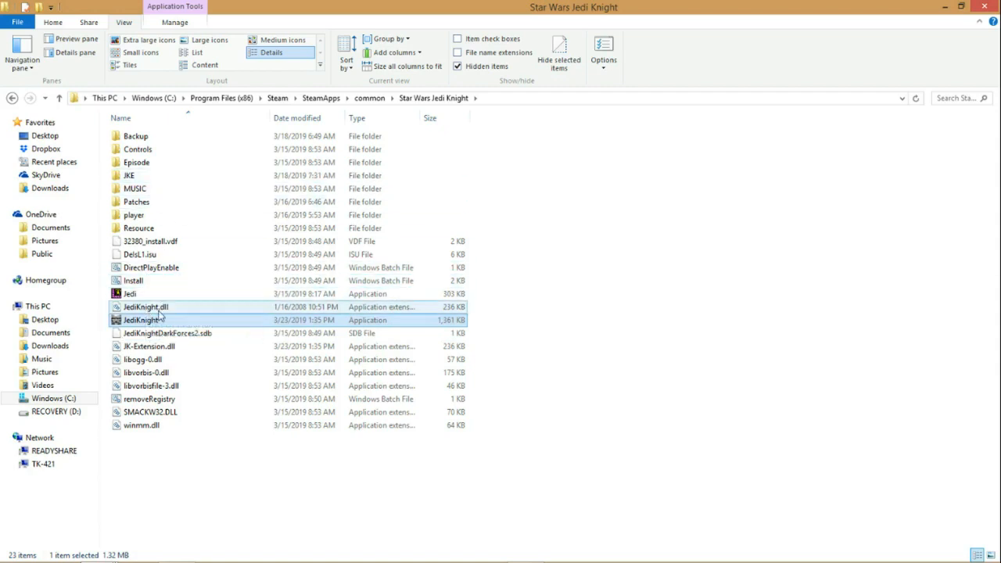
# Step: In the JKE&Patches folder, open dgVoodoo\dgVoodoo2_55_4_1\MS and copy D3D8.dll, D3DImm.dll and DDraw.dll
pyautogui.moveTo(96, 551)
pyautogui.click(324, 475)
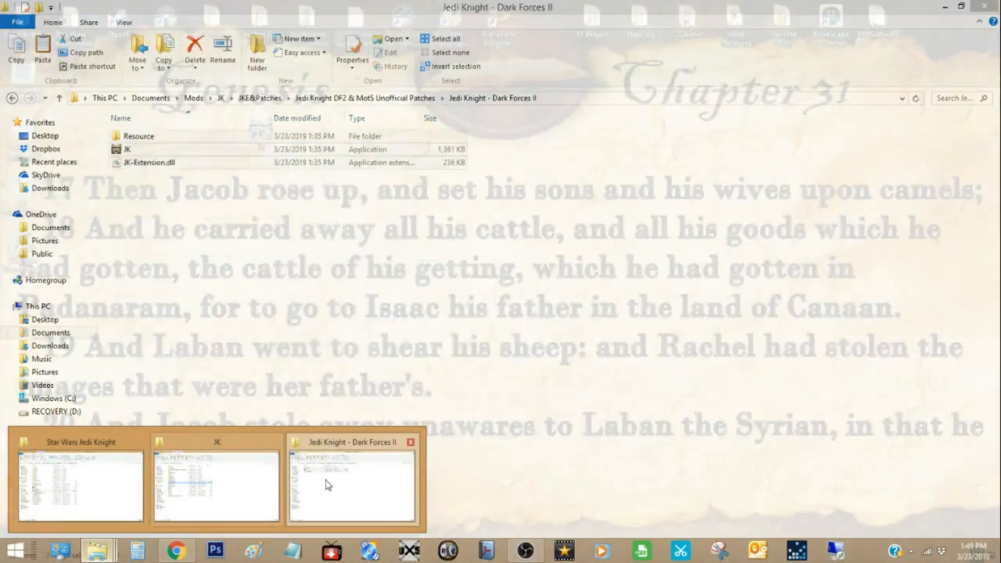
pyautogui.click(324, 481)
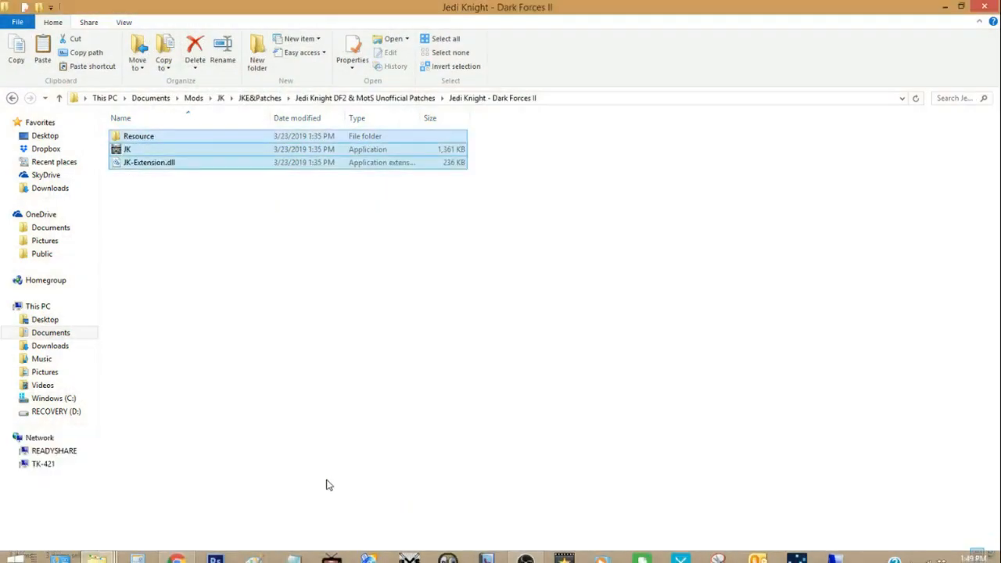
pyautogui.click(402, 99)
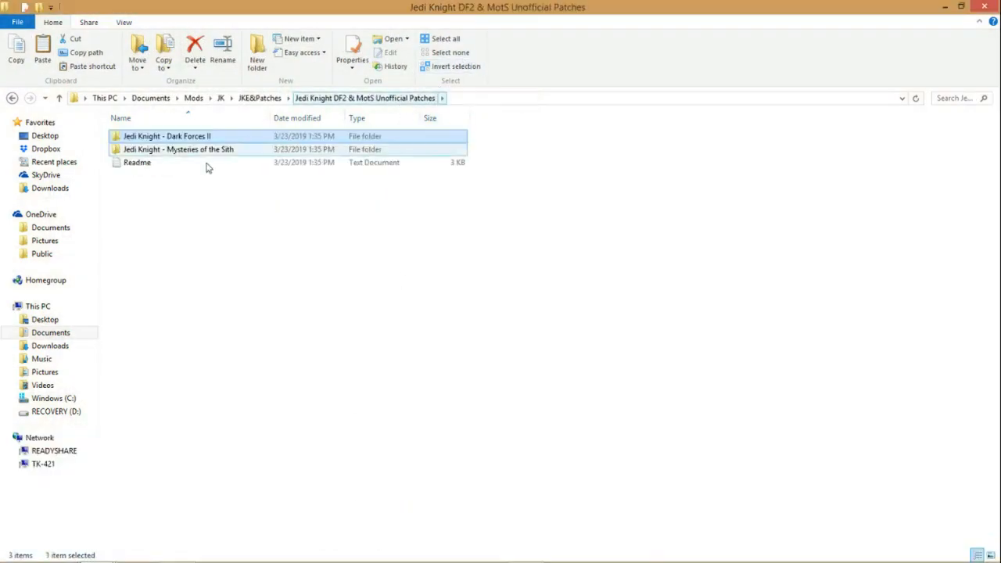
pyautogui.click(265, 99)
pyautogui.doubleClick(182, 138)
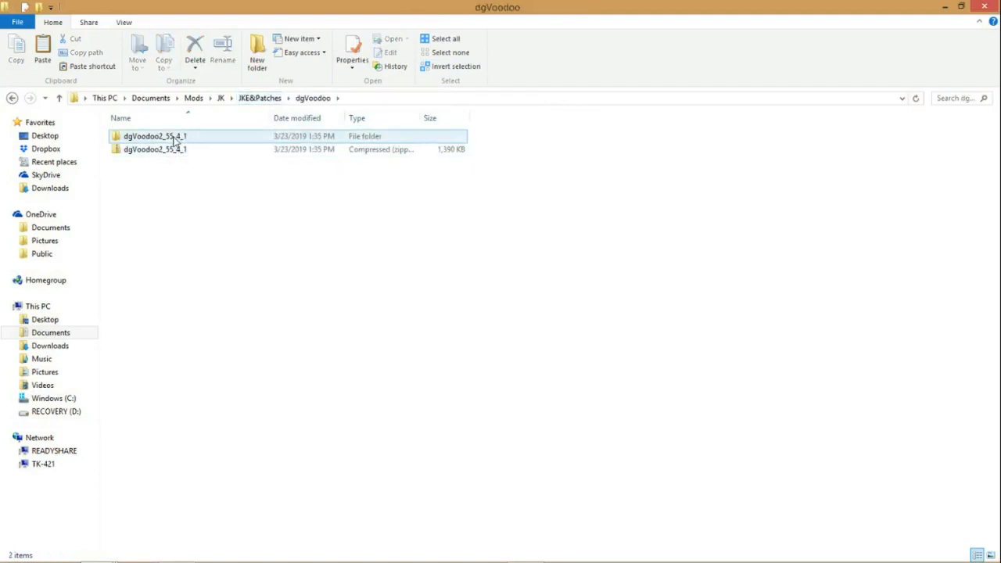
pyautogui.doubleClick(175, 139)
pyautogui.doubleClick(151, 166)
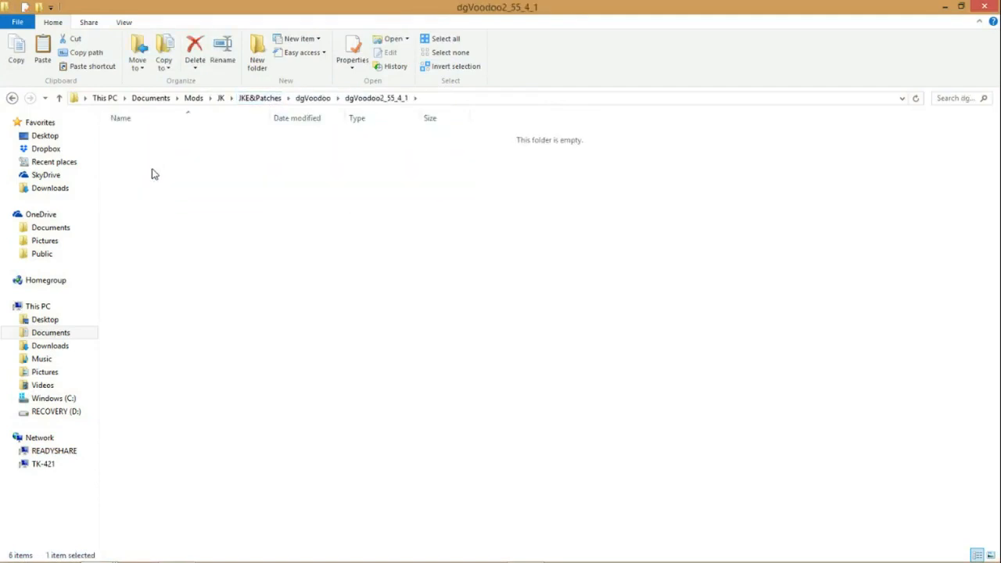
pyautogui.moveTo(190, 230); pyautogui.dragTo(138, 133)
pyautogui.rightClick(138, 134)
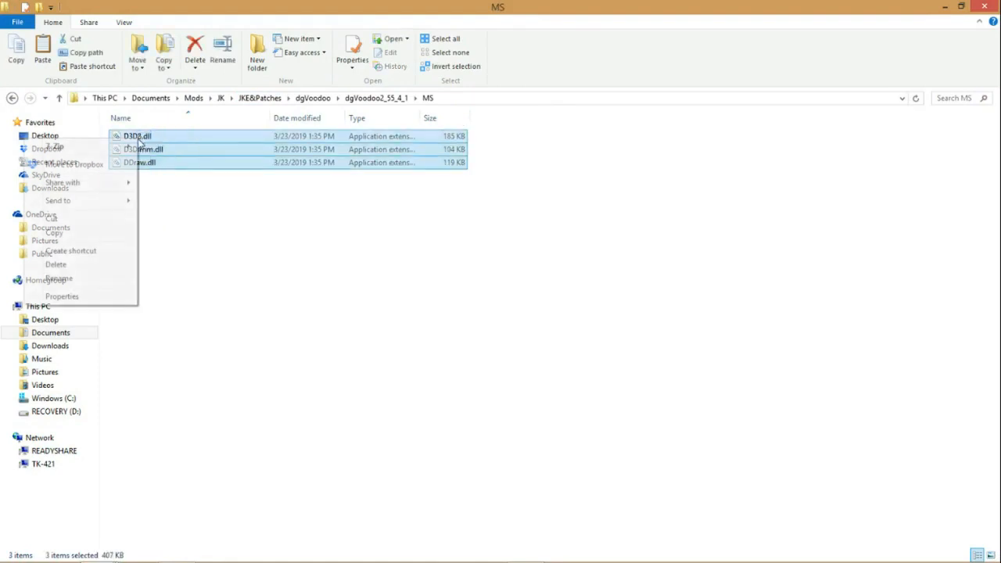
pyautogui.click(79, 234)
# Step: Paste the three copied dgVoodoo DLL files into the Star Wars Jedi Knight folder
pyautogui.moveTo(97, 552)
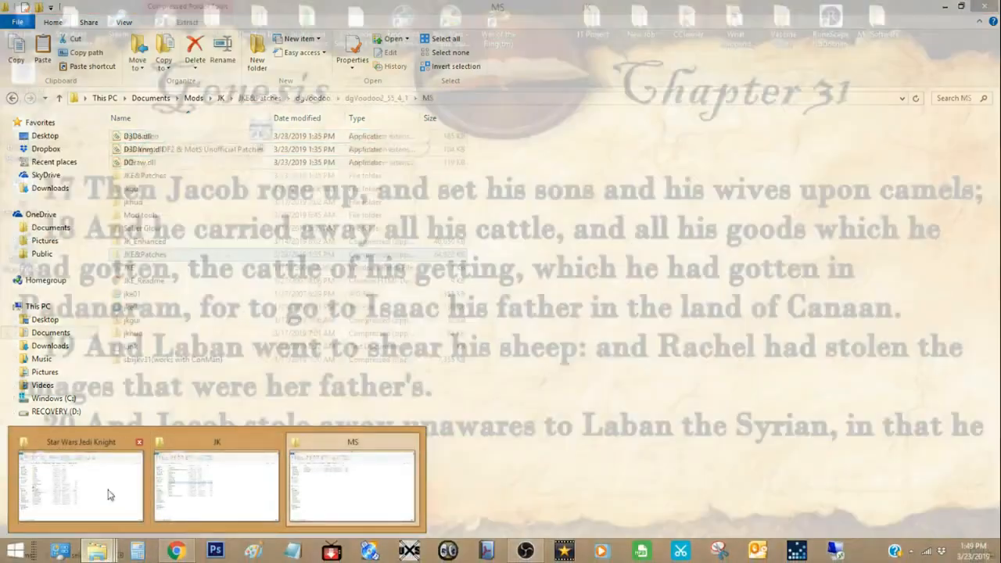
pyautogui.click(107, 496)
pyautogui.rightClick(211, 474)
pyautogui.click(148, 371)
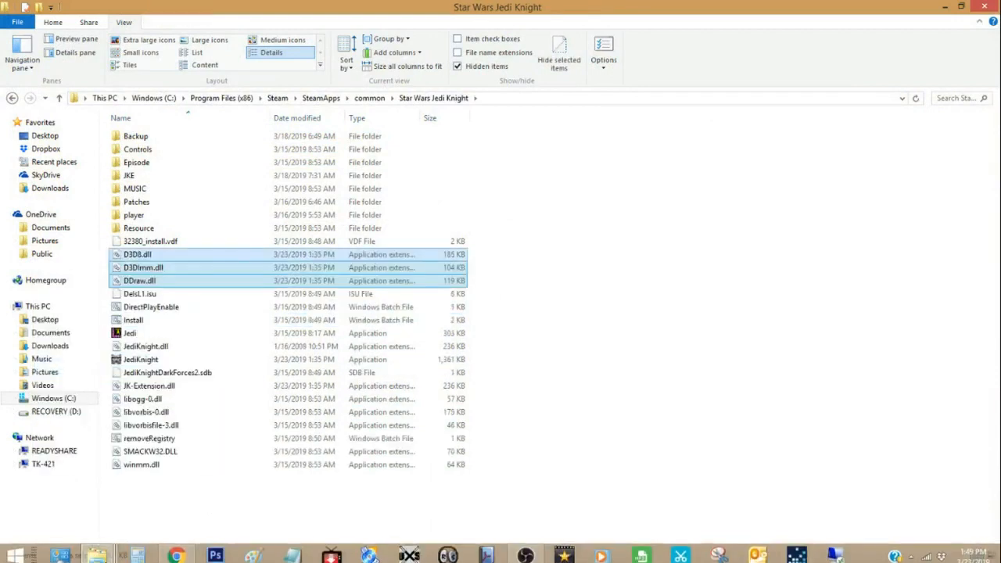
# Step: Go back up to the dgVoodoo2_55_4_1 folder and copy dgVoodoo.conf and dgVoodooCpl
pyautogui.moveTo(97, 553)
pyautogui.click(397, 510)
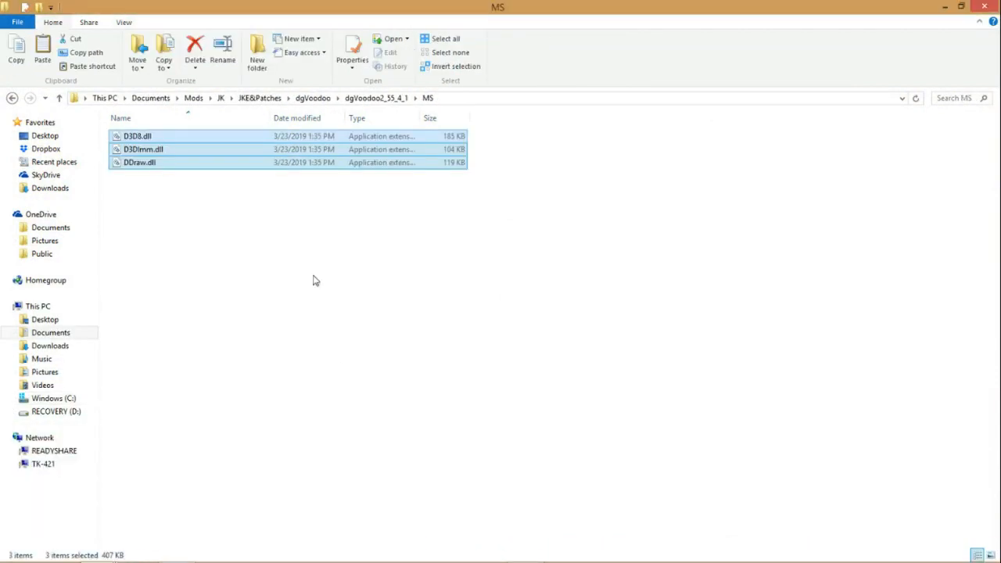
pyautogui.click(372, 104)
pyautogui.click(181, 194)
pyautogui.keyDown('ctrl'); pyautogui.click(183, 180); pyautogui.keyUp('ctrl')
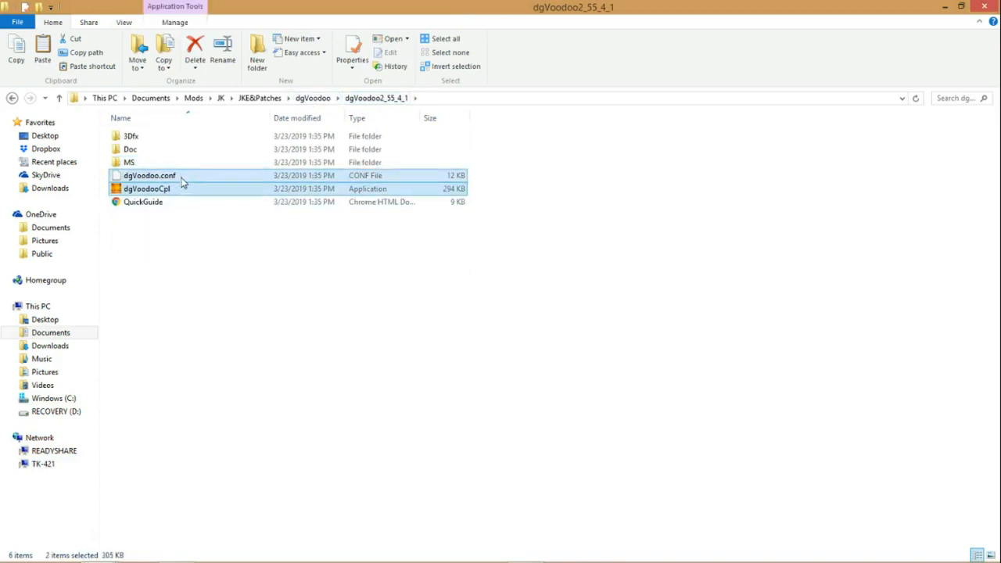
pyautogui.rightClick(182, 181)
pyautogui.click(117, 274)
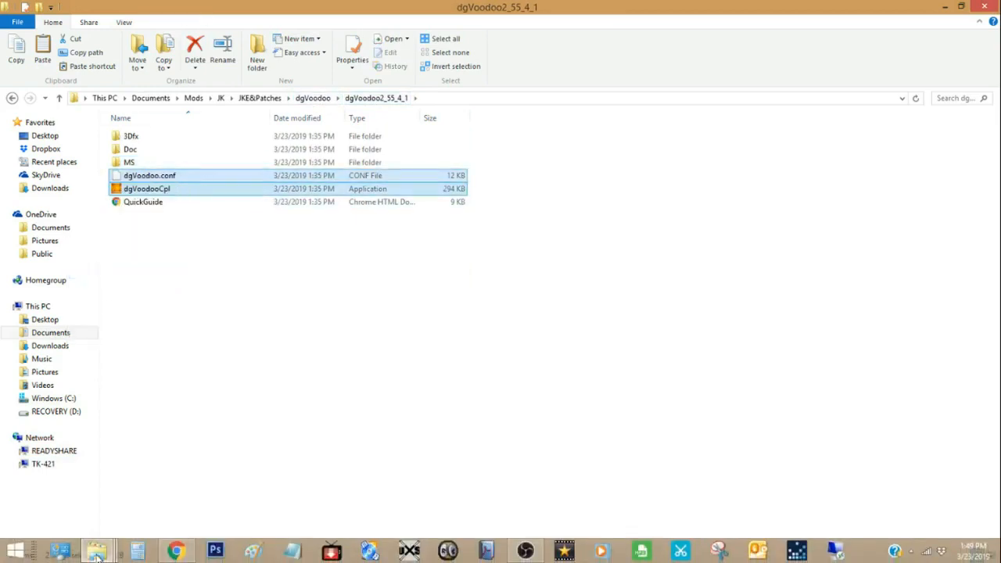
# Step: Paste dgVoodoo.conf and dgVoodooCpl into the Star Wars Jedi Knight folder
pyautogui.click(96, 550)
pyautogui.click(207, 496)
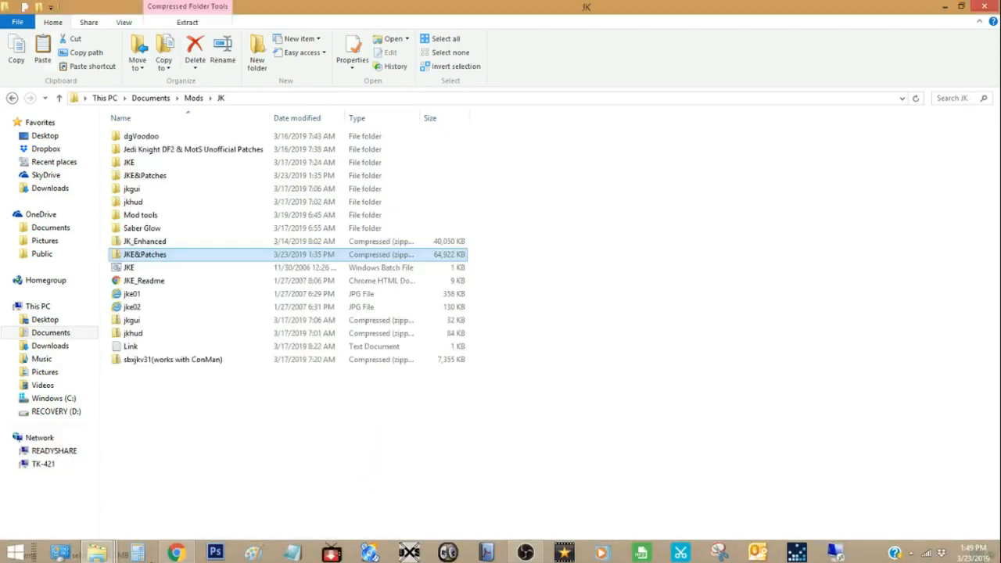
pyautogui.click(97, 550)
pyautogui.click(78, 497)
pyautogui.rightClick(235, 504)
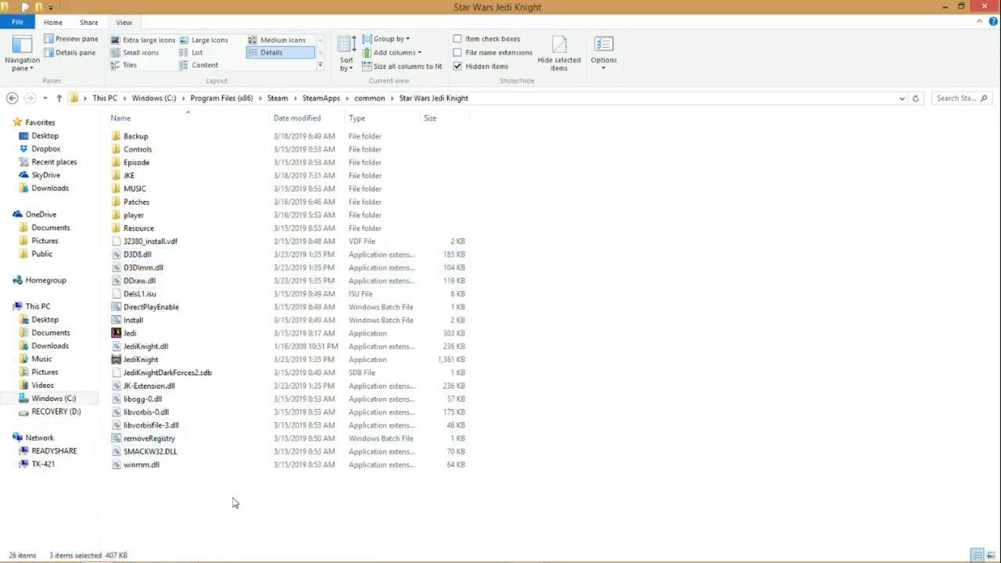
pyautogui.click(169, 395)
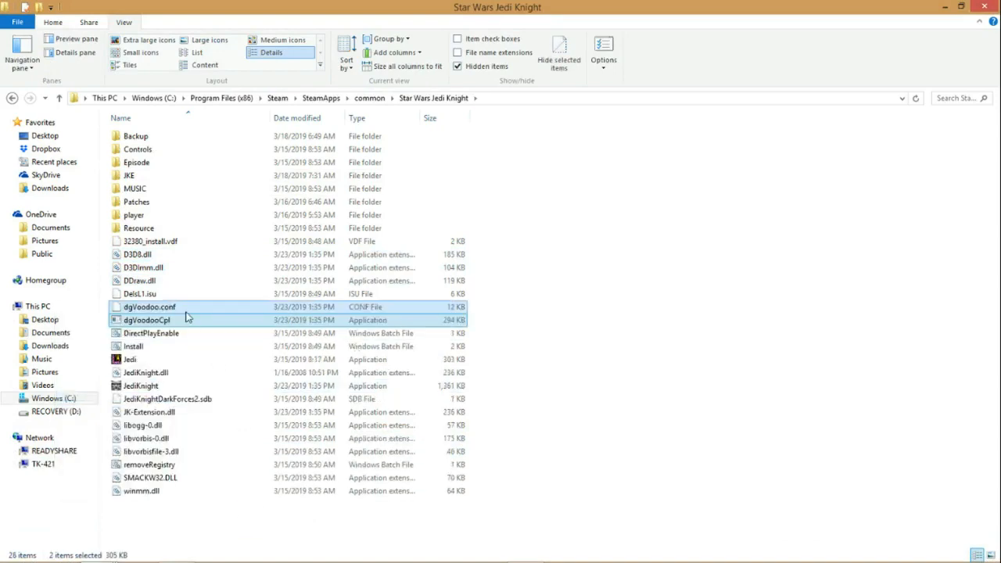
# Step: Run dgVoodooCpl past the SmartScreen block and set its appearance to Windowed, with Capture mouse and Keep window aspect ratio turned off
pyautogui.click(219, 505)
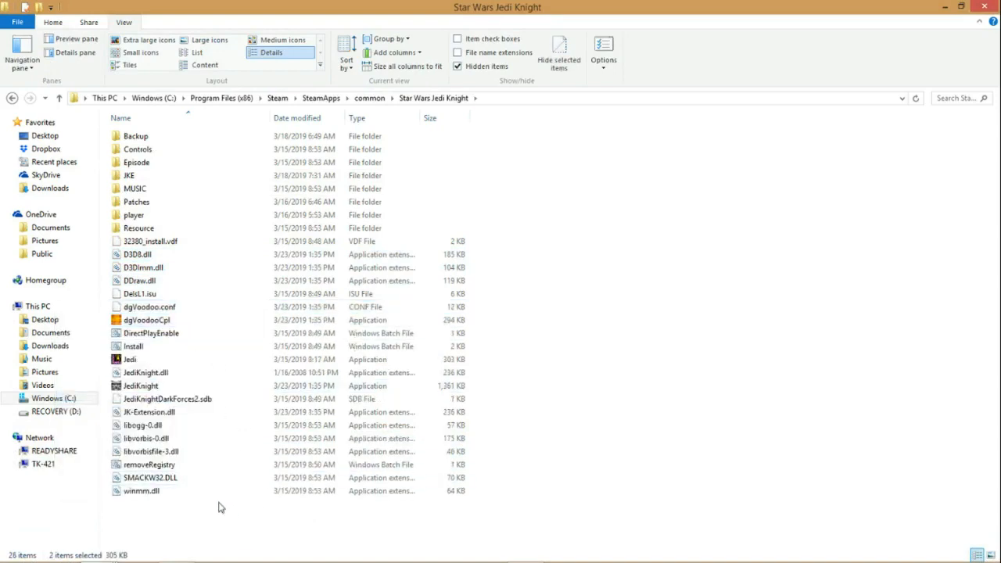
pyautogui.doubleClick(160, 320)
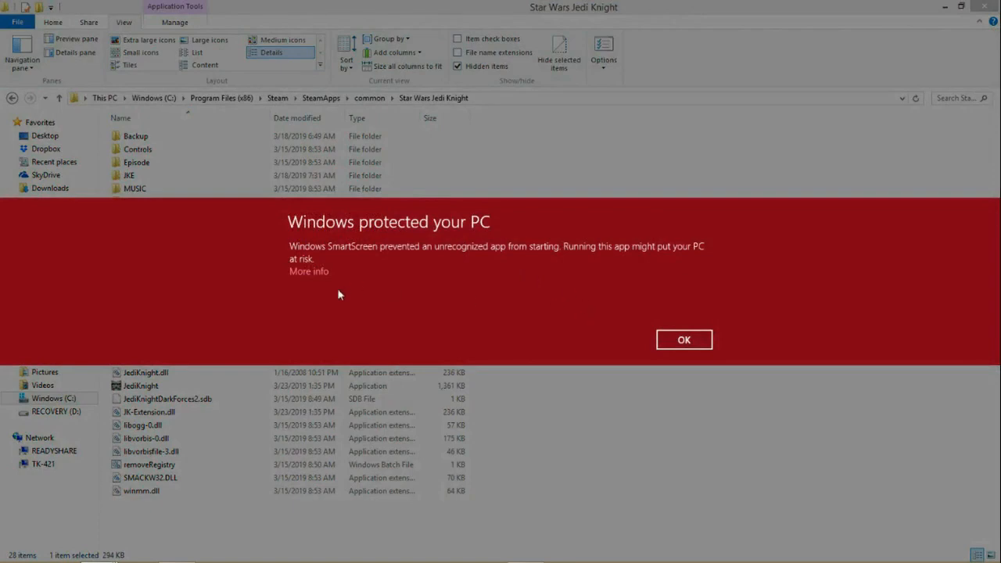
pyautogui.click(307, 272)
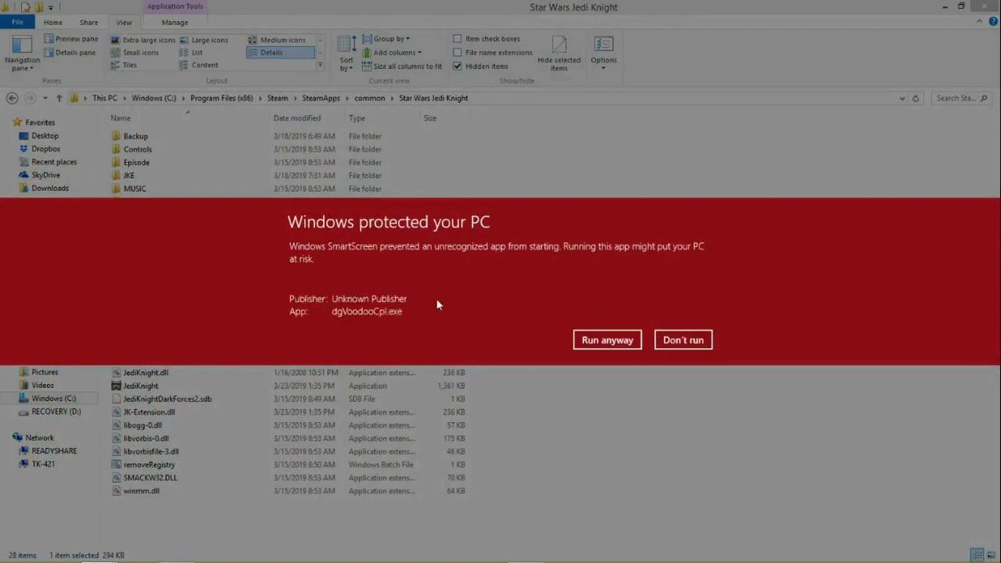
pyautogui.click(600, 342)
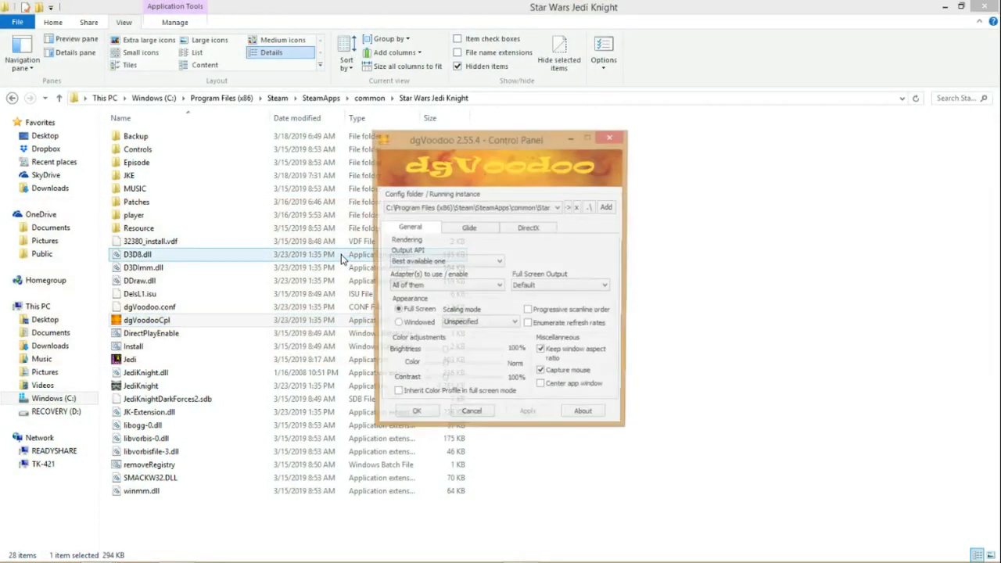
pyautogui.click(395, 326)
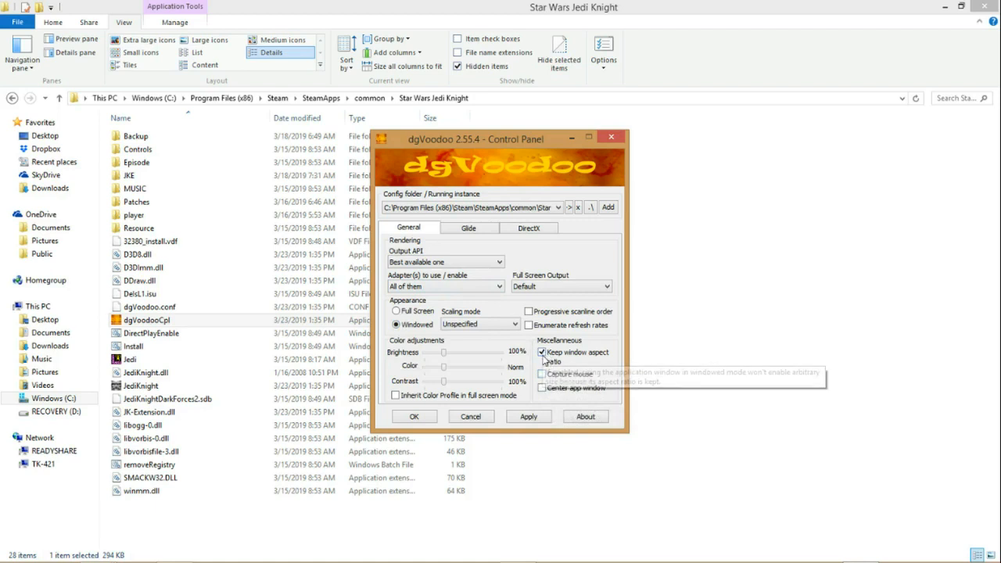
pyautogui.click(545, 358)
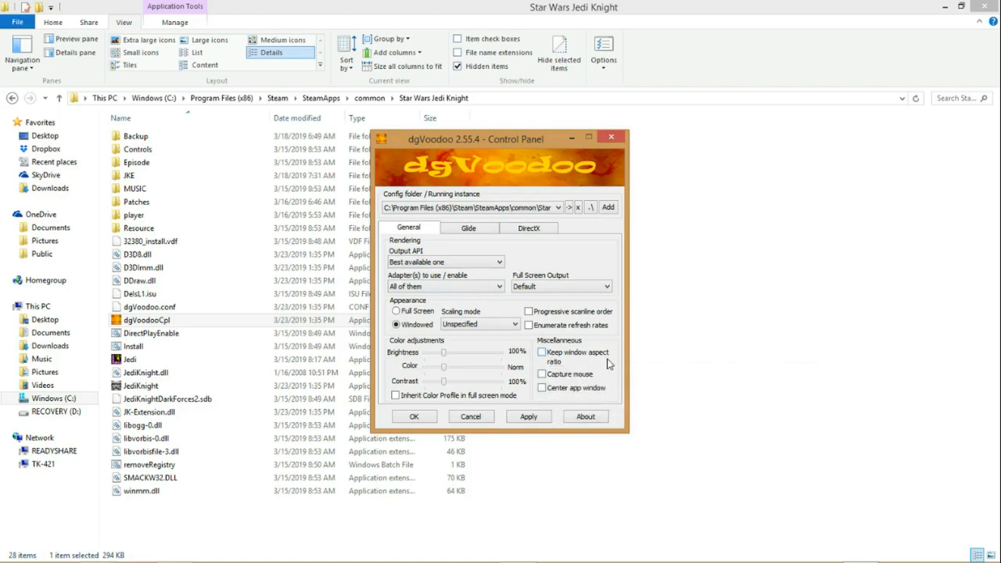
# Step: In the dgVoodoo DirectX settings, choose a forced resolution and disable the dgVoodoo Watermark, and save the configuration
pyautogui.click(530, 229)
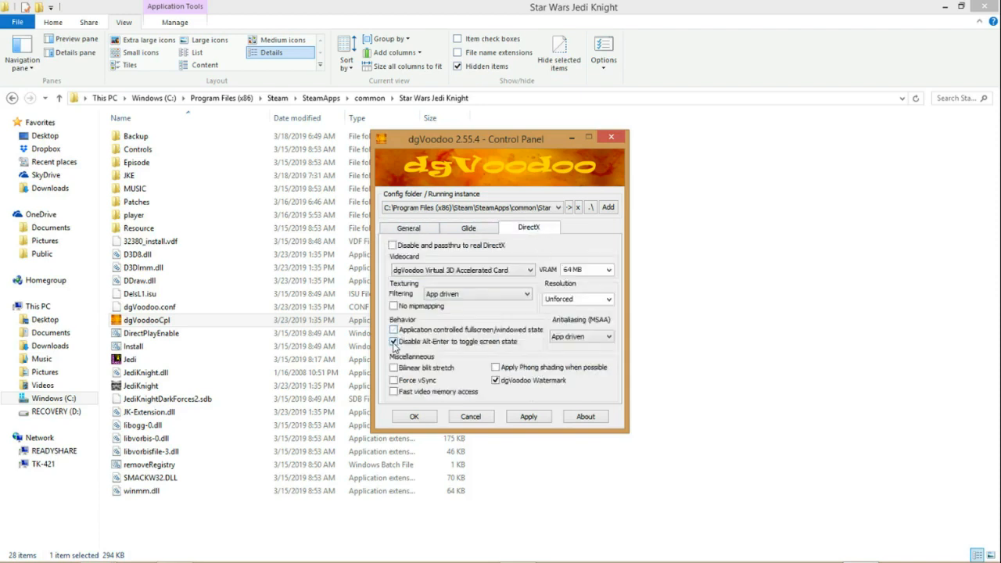
pyautogui.click(607, 301)
pyautogui.click(552, 451)
pyautogui.click(500, 386)
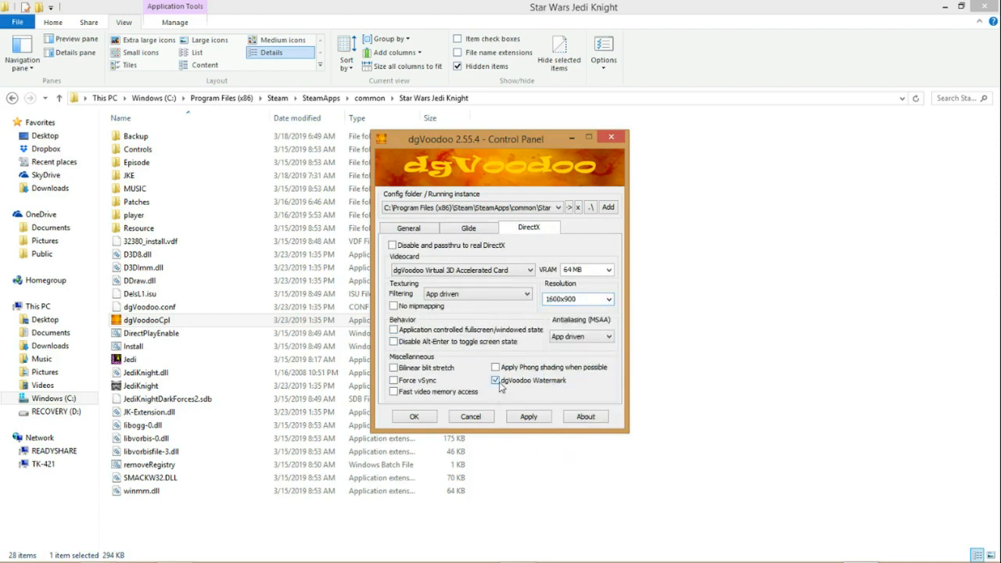
pyautogui.click(408, 228)
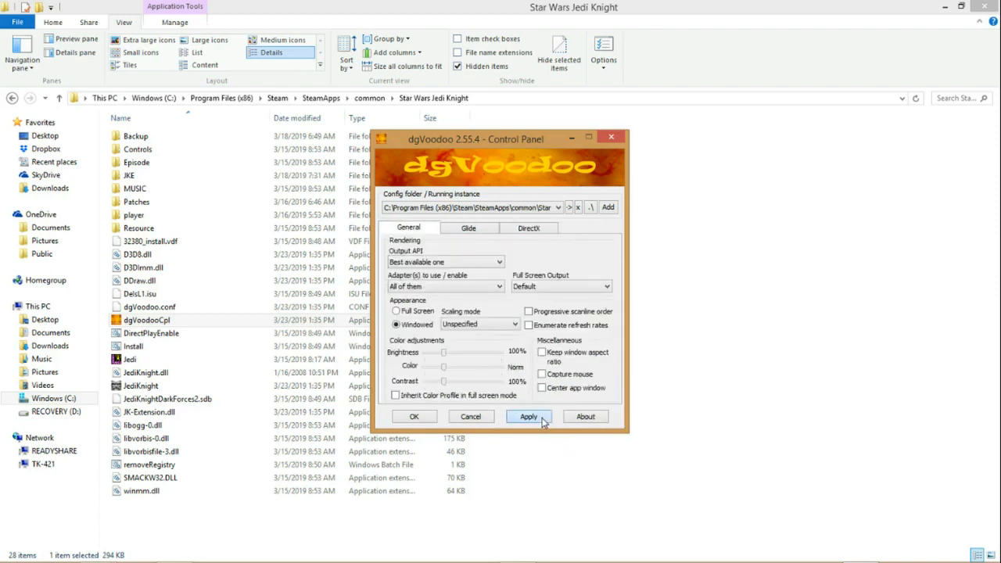
pyautogui.click(427, 419)
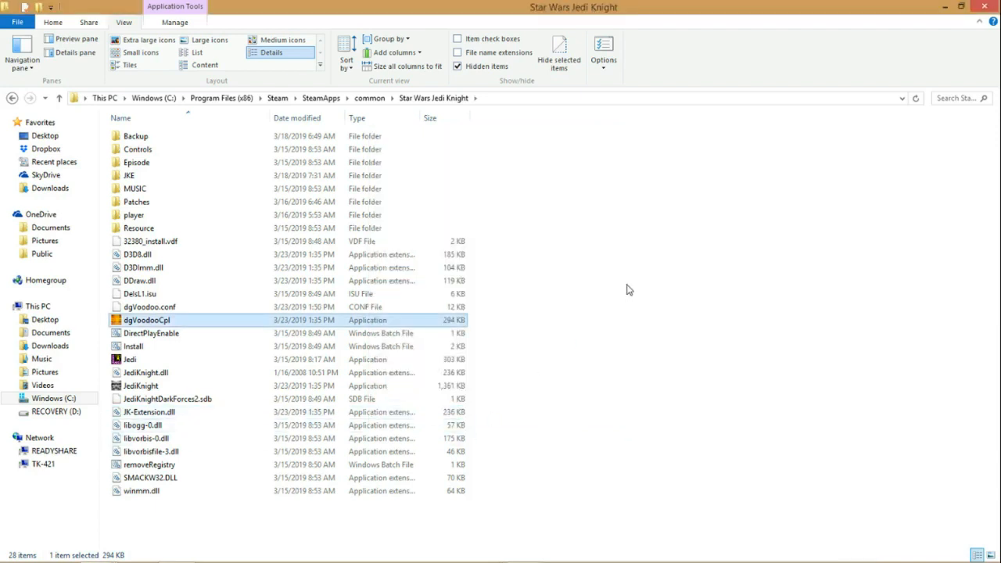
# Step: Create a desktop shortcut to the JediKnight application and close the open folder windows
pyautogui.click(142, 387)
pyautogui.rightClick(144, 391)
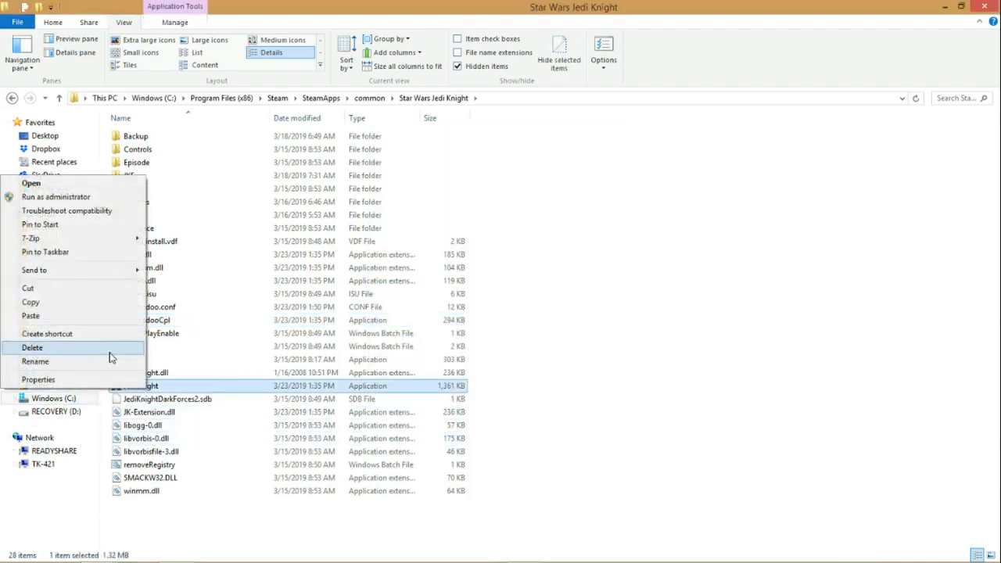
pyautogui.moveTo(94, 270)
pyautogui.click(227, 283)
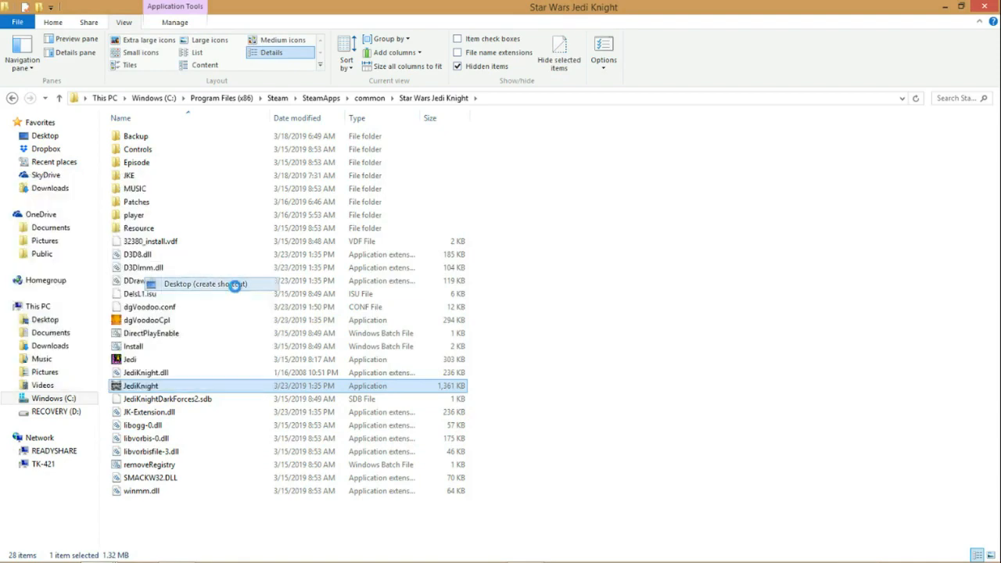
pyautogui.click(987, 6)
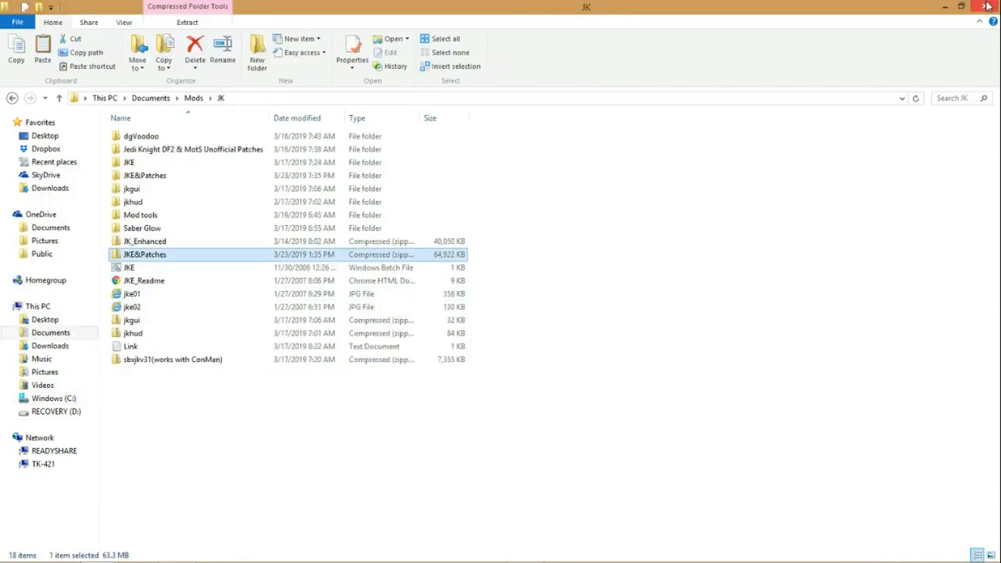
pyautogui.click(986, 7)
pyautogui.click(986, 7)
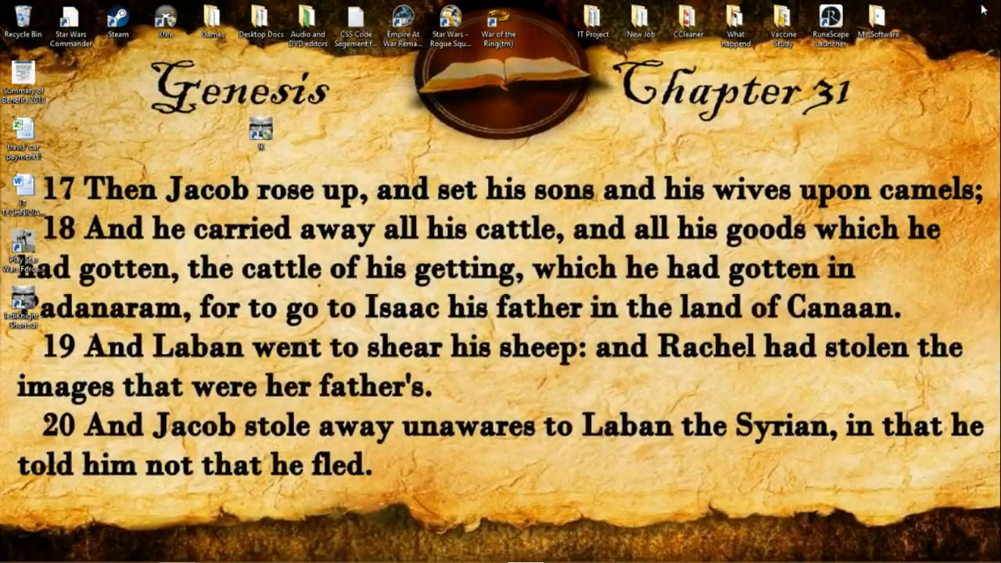
# Step: Move the new JediKnight shortcut directly below the JK shortcut on the desktop
pyautogui.moveTo(25, 303); pyautogui.dragTo(274, 215)
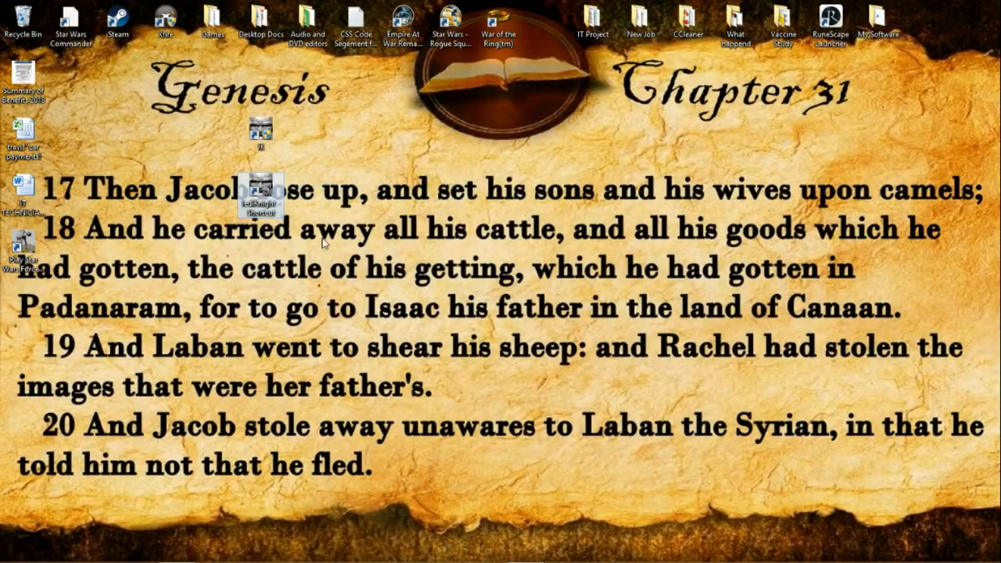
pyautogui.rightClick(321, 238)
pyautogui.click(268, 205)
# Step: Append "-windowgui -Path KJE" to the target of the JediKnight shortcut in its properties and save the change
pyautogui.rightClick(265, 200)
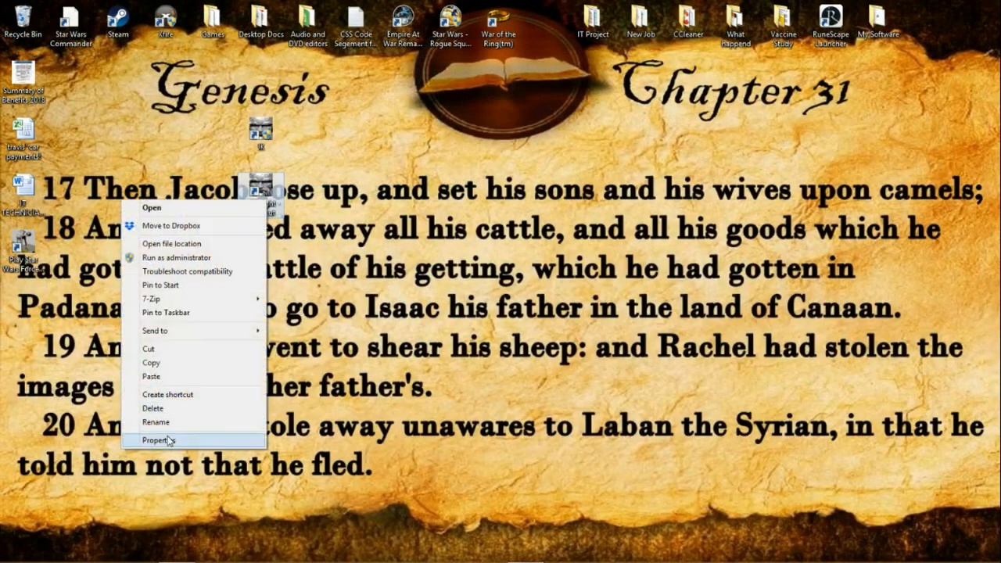
pyautogui.click(171, 439)
pyautogui.click(461, 312)
pyautogui.moveTo(469, 311); pyautogui.dragTo(498, 309)
pyautogui.press('Right')
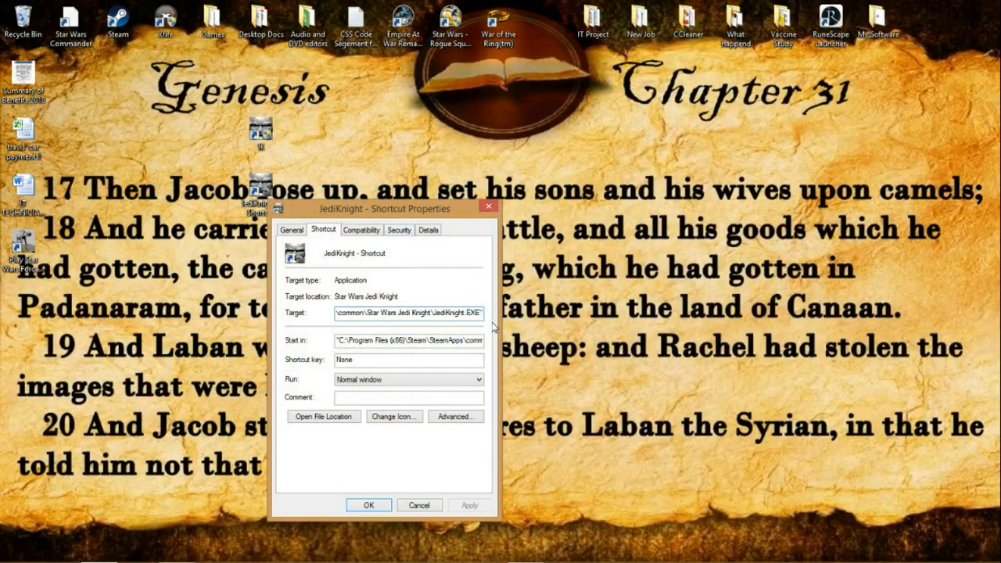
pyautogui.write('-w')
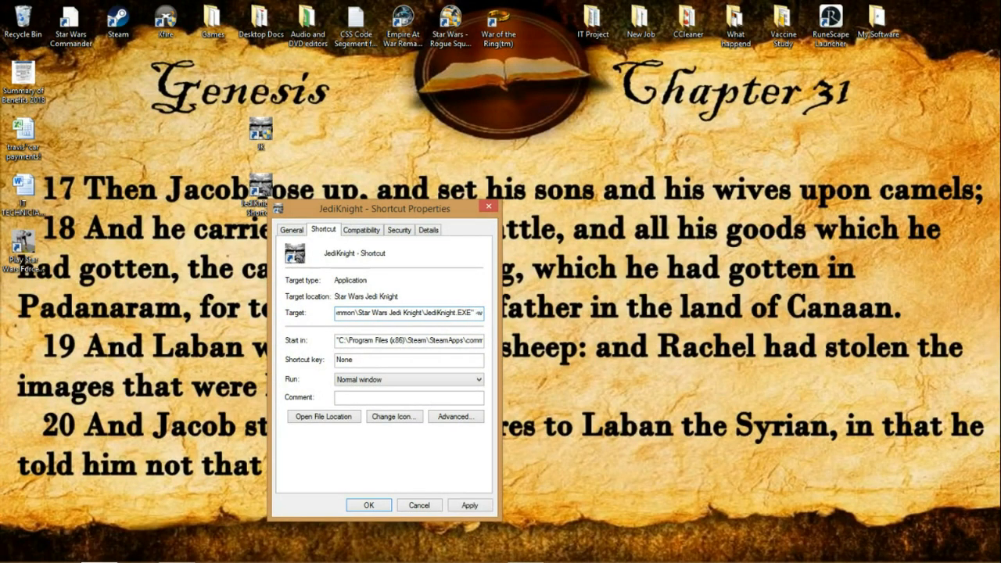
pyautogui.write('indow')
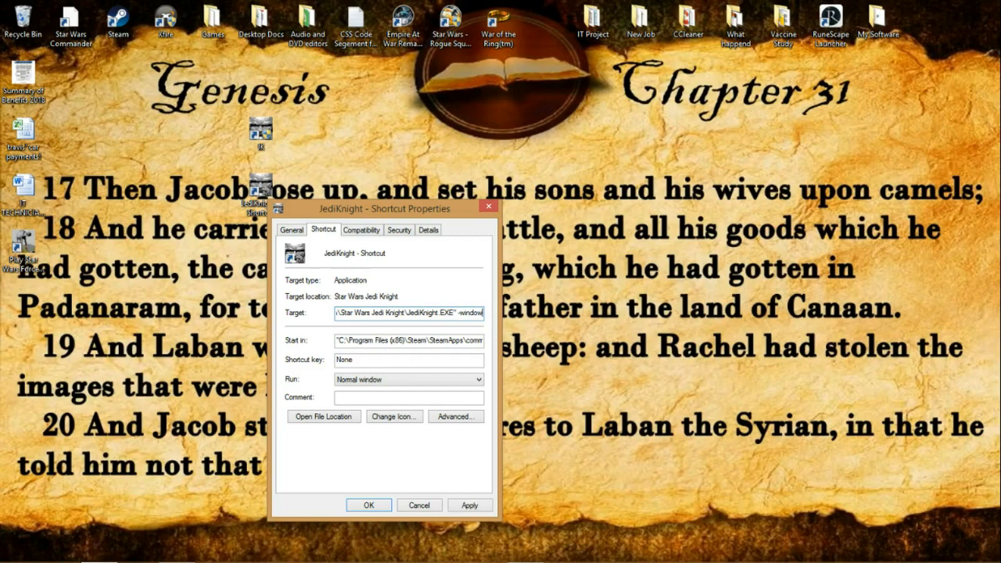
pyautogui.write('gui')
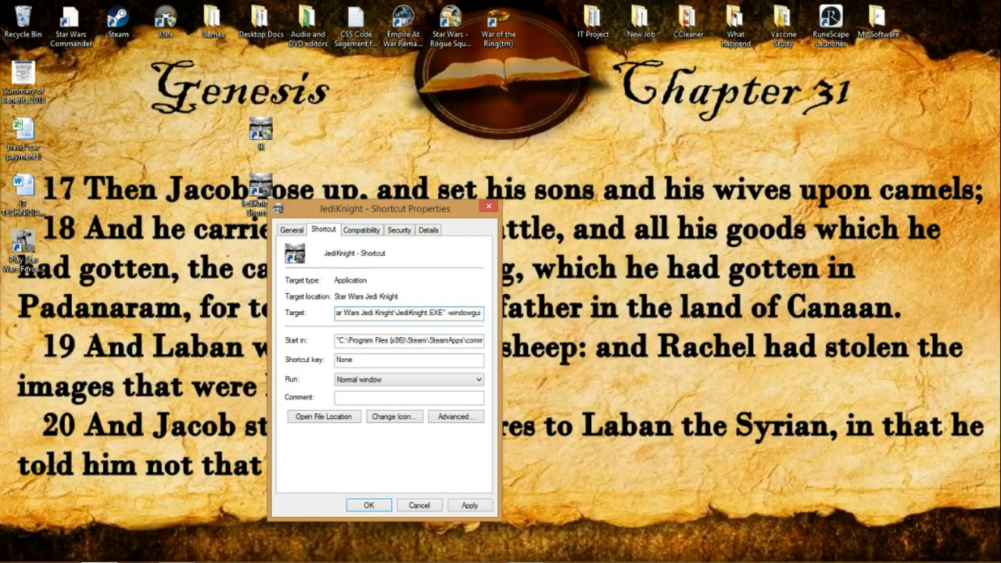
pyautogui.write(' -Path')
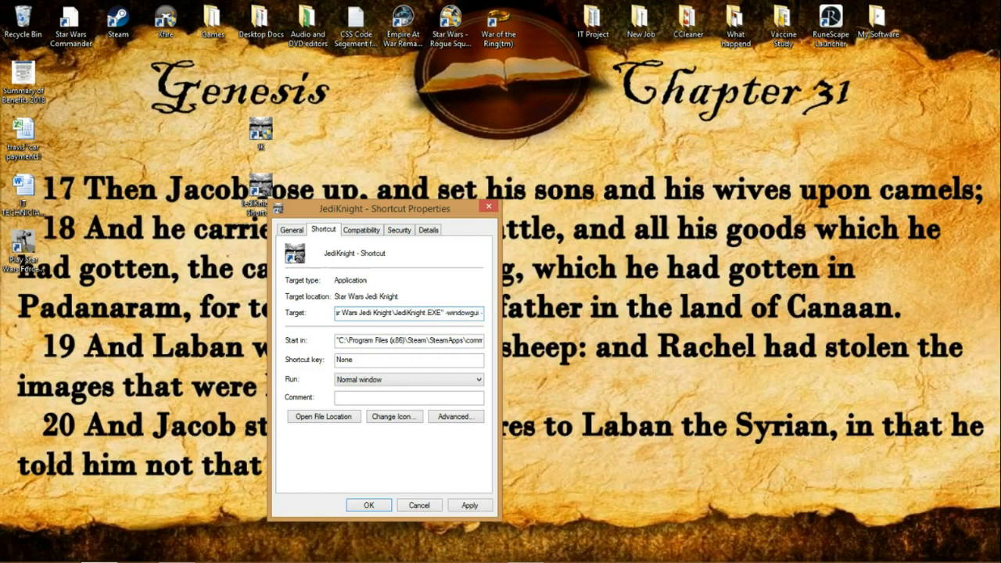
pyautogui.write(' KJE')
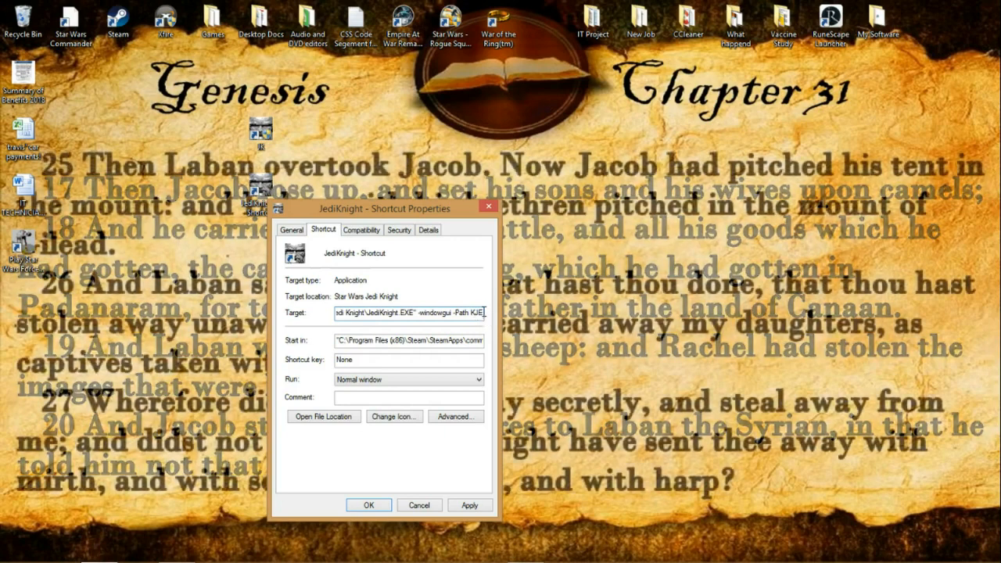
pyautogui.click(453, 507)
pyautogui.click(368, 505)
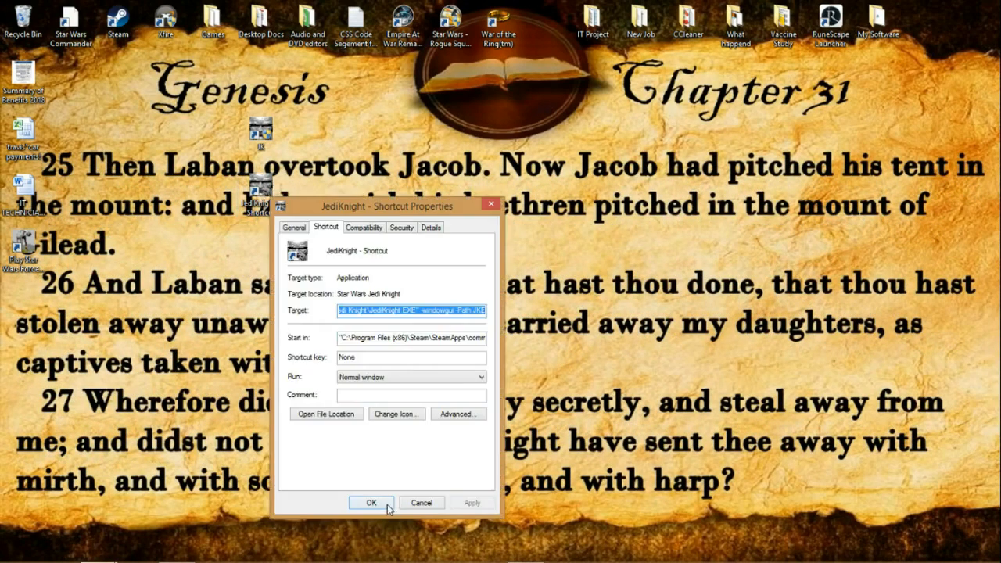
pyautogui.click(386, 505)
# Step: Launch Jedi Knight from the desktop shortcut, accept the existing player and start a new single-player game
pyautogui.doubleClick(264, 197)
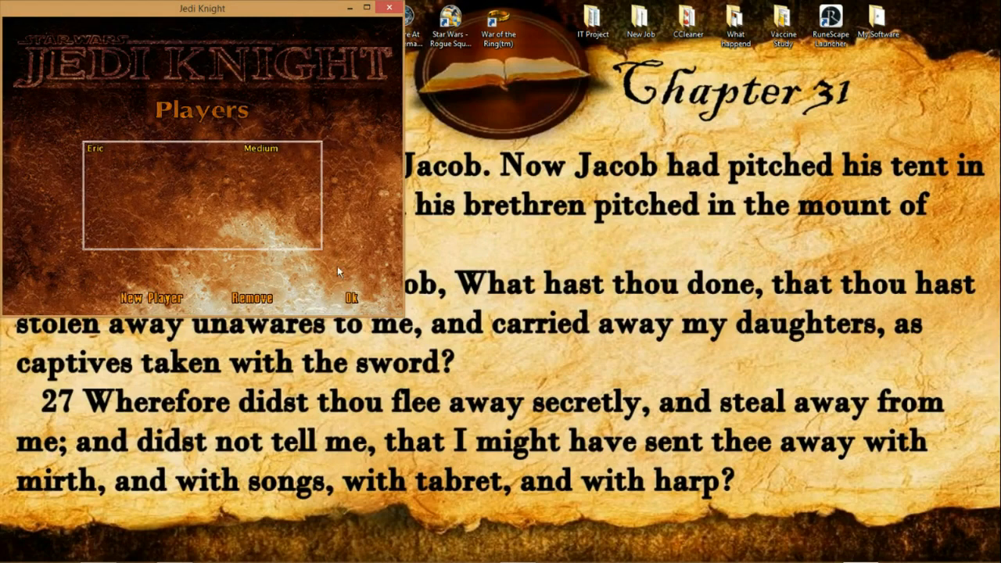
pyautogui.click(350, 296)
pyautogui.click(268, 136)
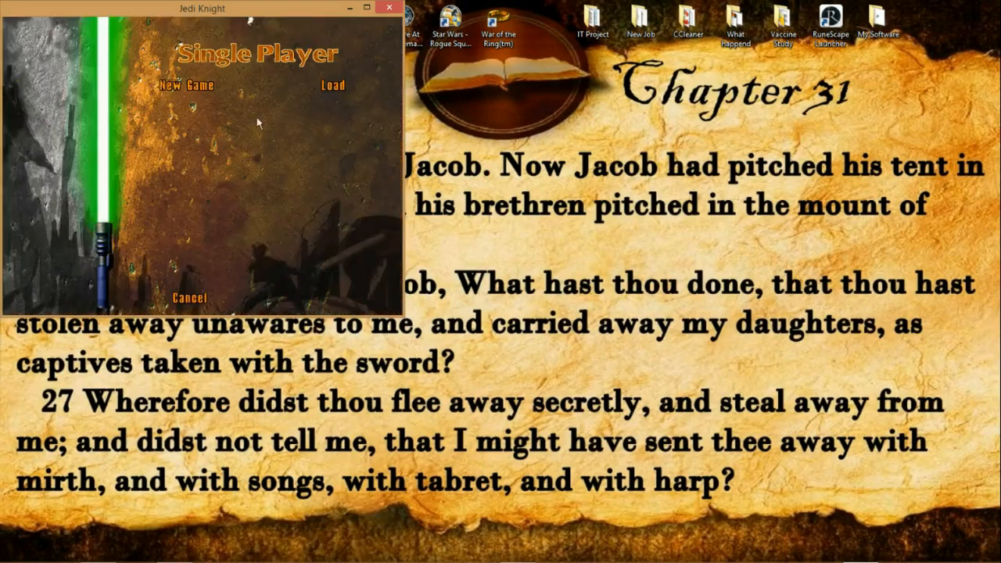
pyautogui.click(198, 87)
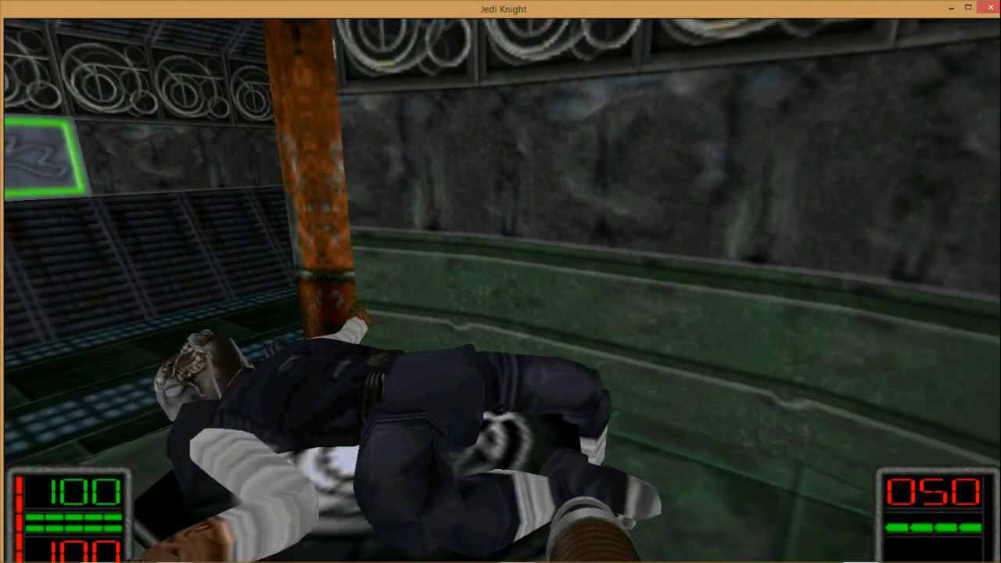
# Step: Pause the game, maximize its window and return to the game
pyautogui.press('Escape')
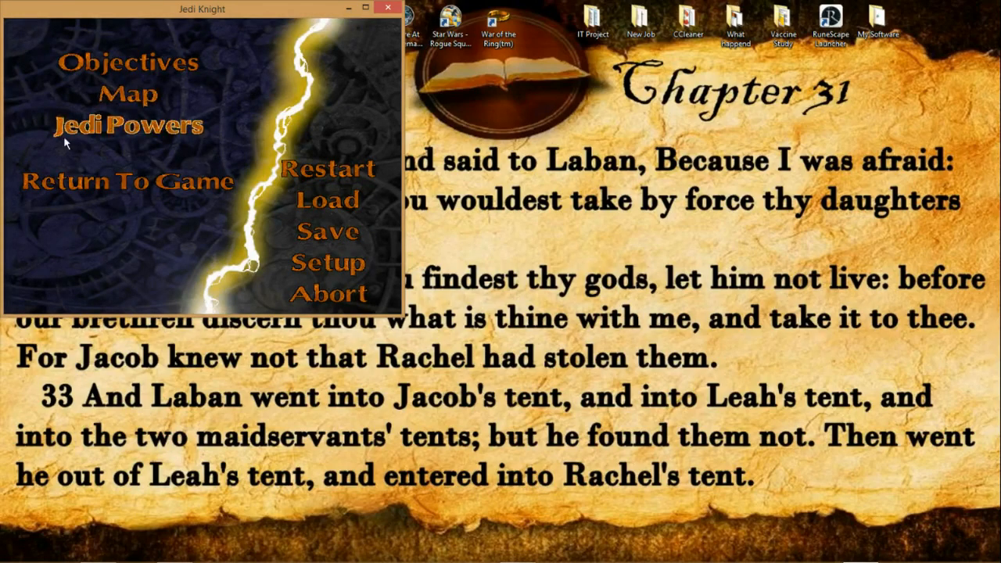
pyautogui.click(365, 9)
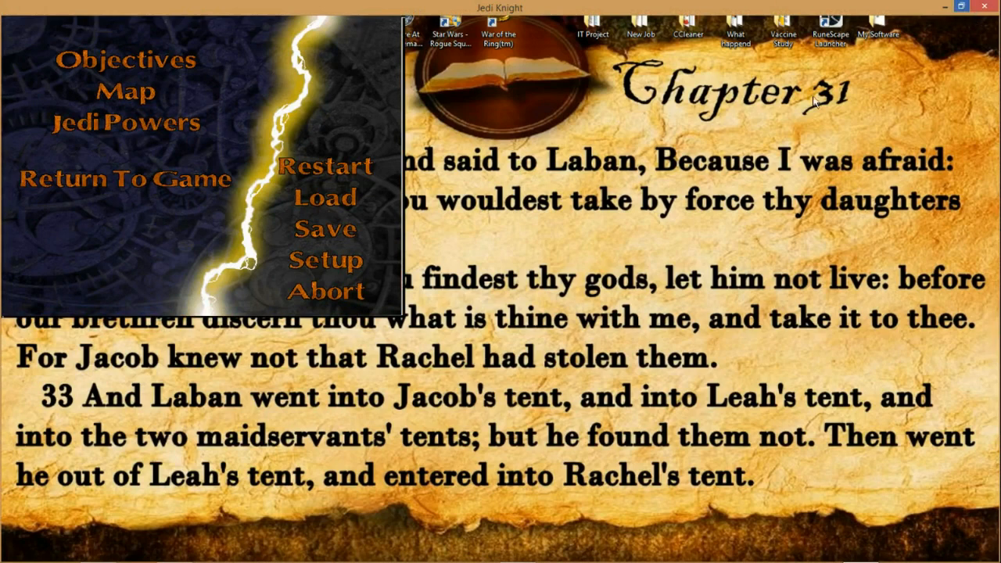
pyautogui.click(213, 180)
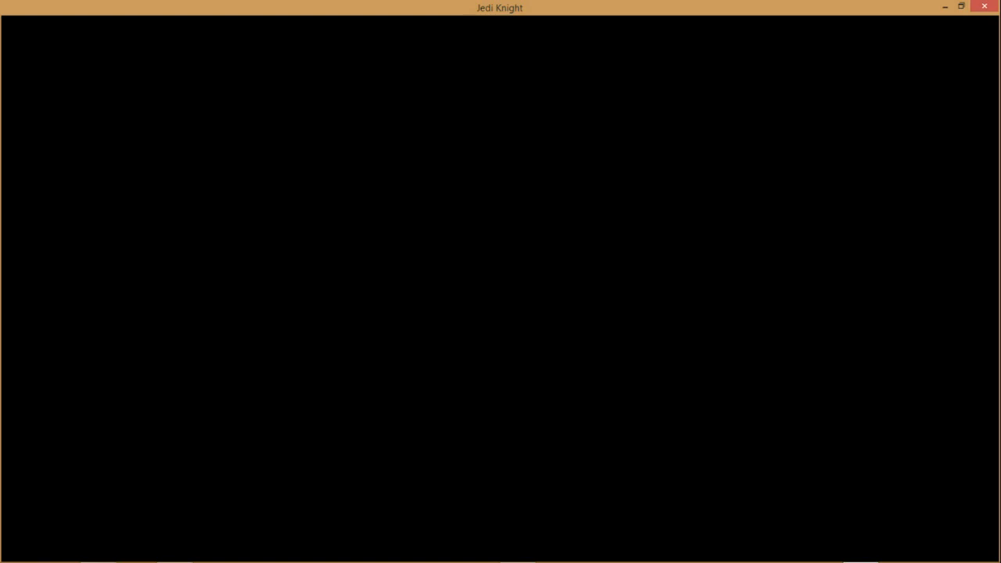
# Step: Test-play the opening level in the maximized window, exploring the rooms and shooting at enemies, and leave to the pause menu
pyautogui.press('w')
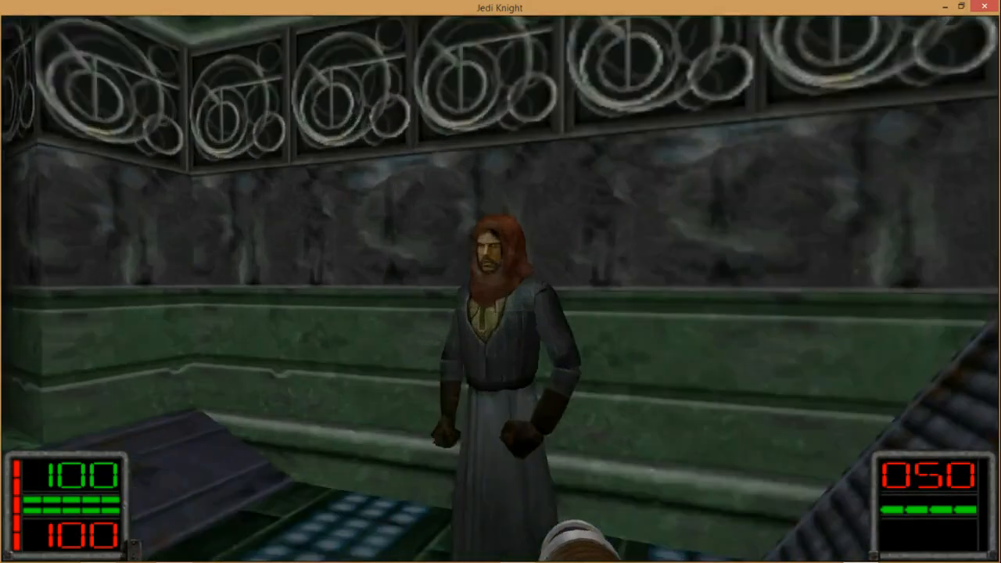
pyautogui.press('w')
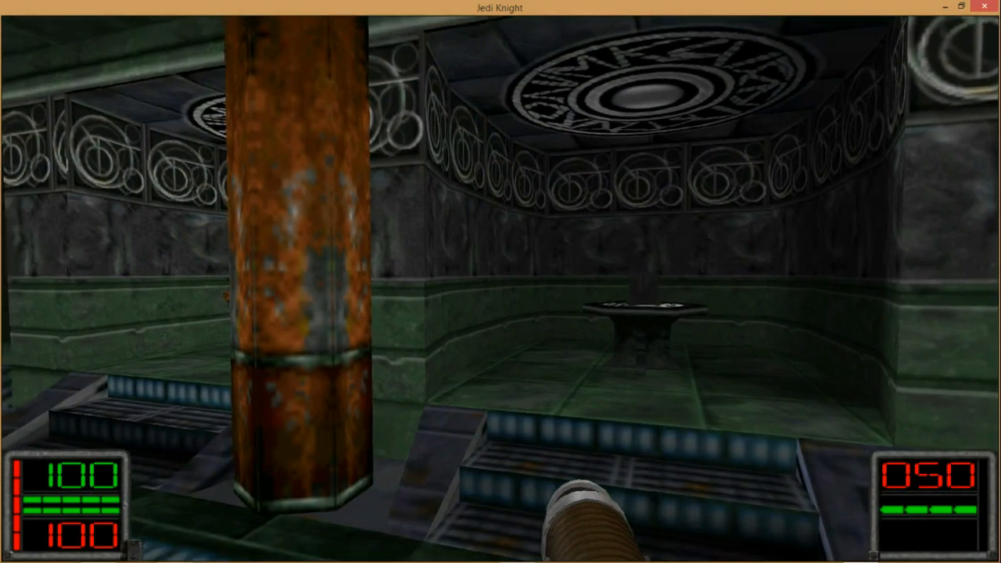
pyautogui.press('w')
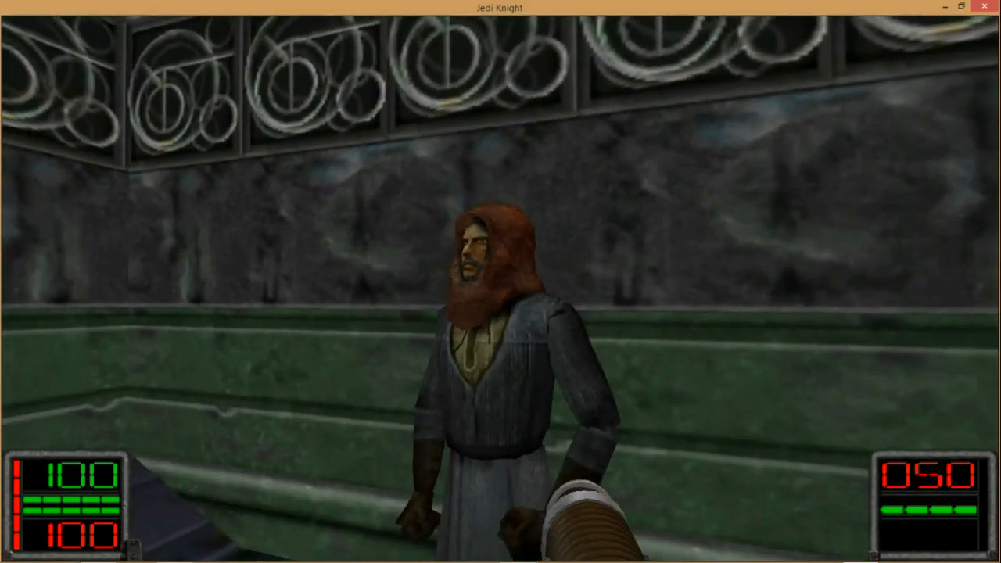
pyautogui.press('w')
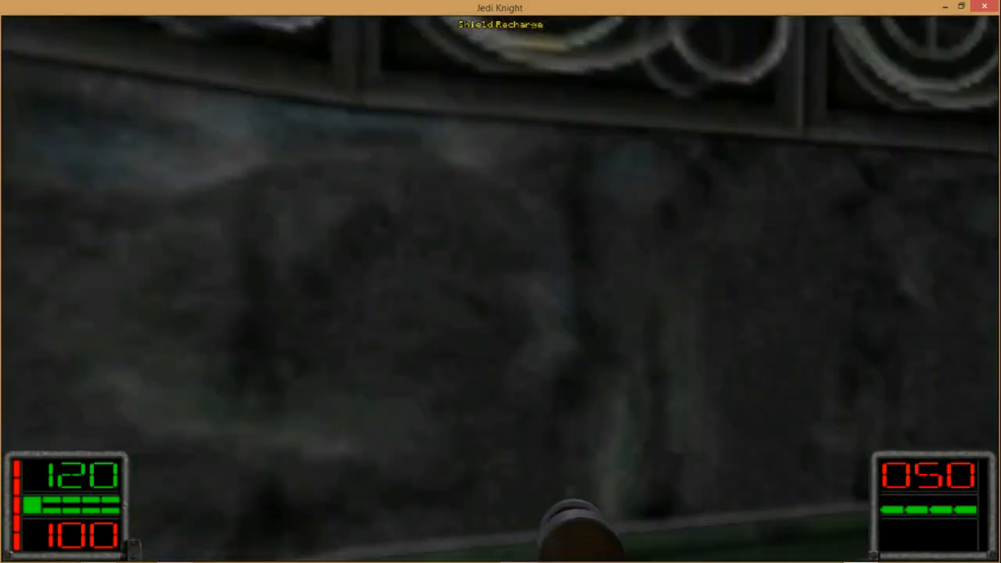
pyautogui.press('w')
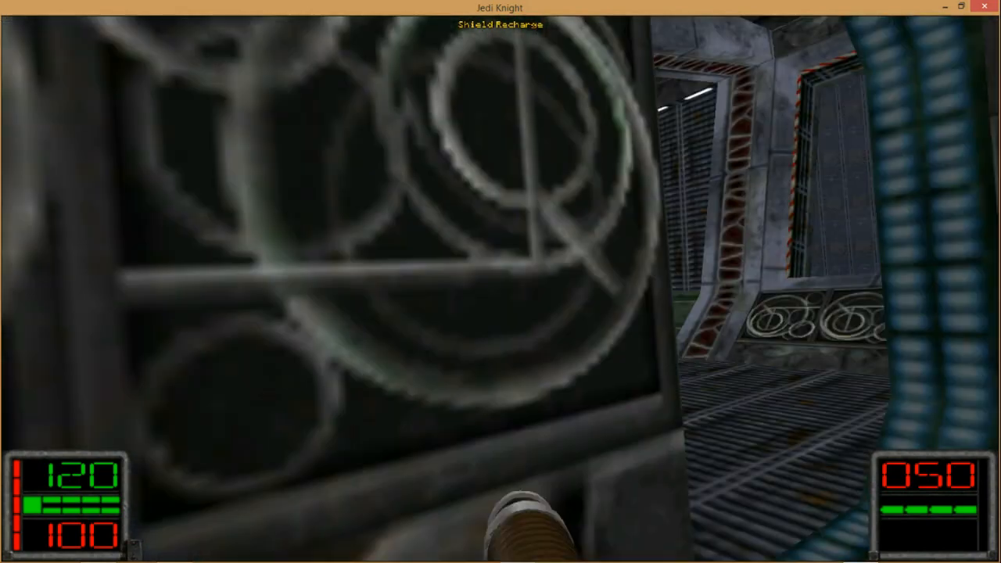
pyautogui.press('w')
pyautogui.click(500, 282)
pyautogui.press('w')
pyautogui.click(500, 282)
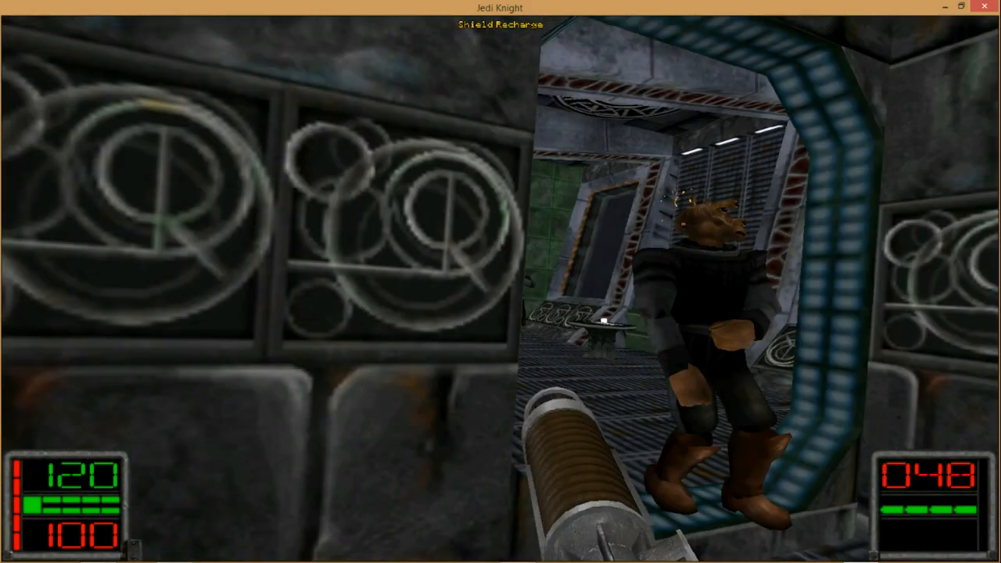
pyautogui.click(500, 282)
pyautogui.press('w')
pyautogui.click(500, 281)
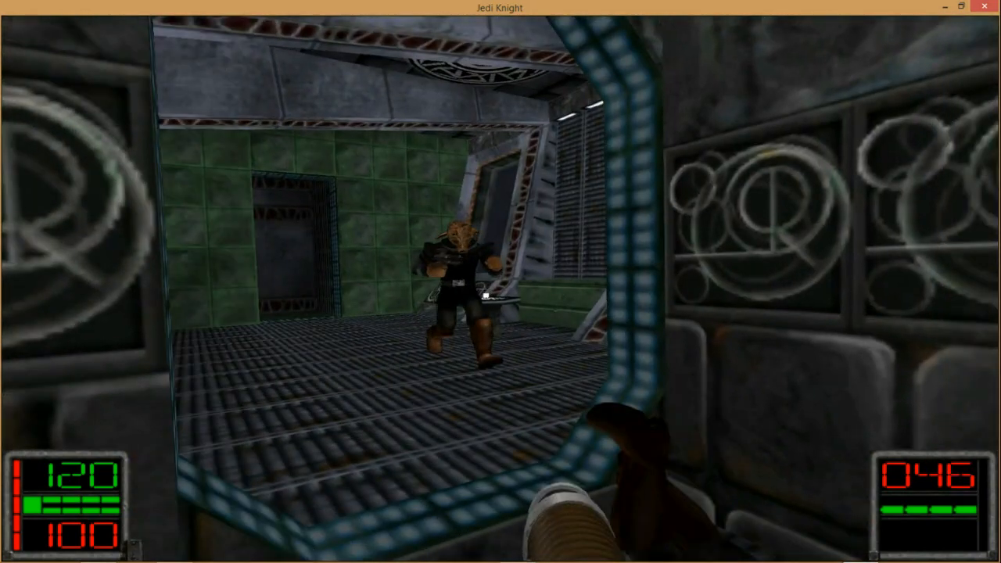
pyautogui.press('w')
pyautogui.click(500, 282)
pyautogui.click(500, 281)
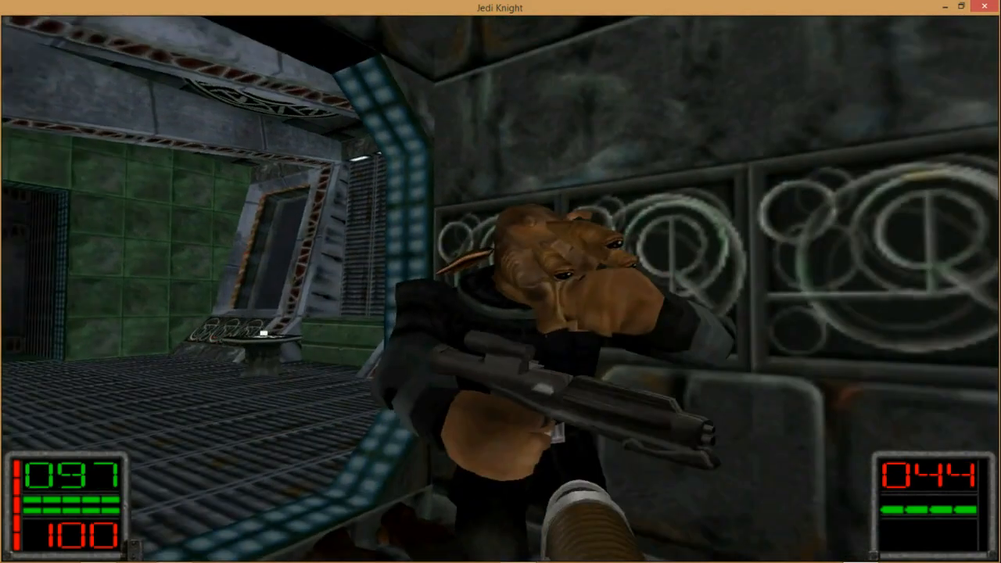
pyautogui.press('w')
pyautogui.press('Escape')
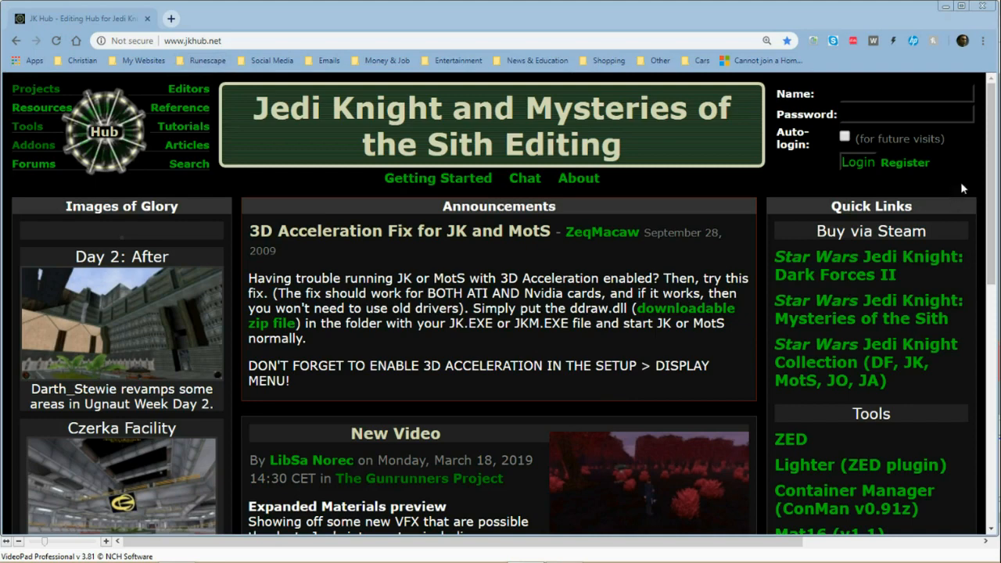
# Step: Switch to the browser and look over the announcements, Steam purchase links and tools on the jkhub.net home page
pyautogui.moveTo(995, 139); pyautogui.dragTo(992, 182)
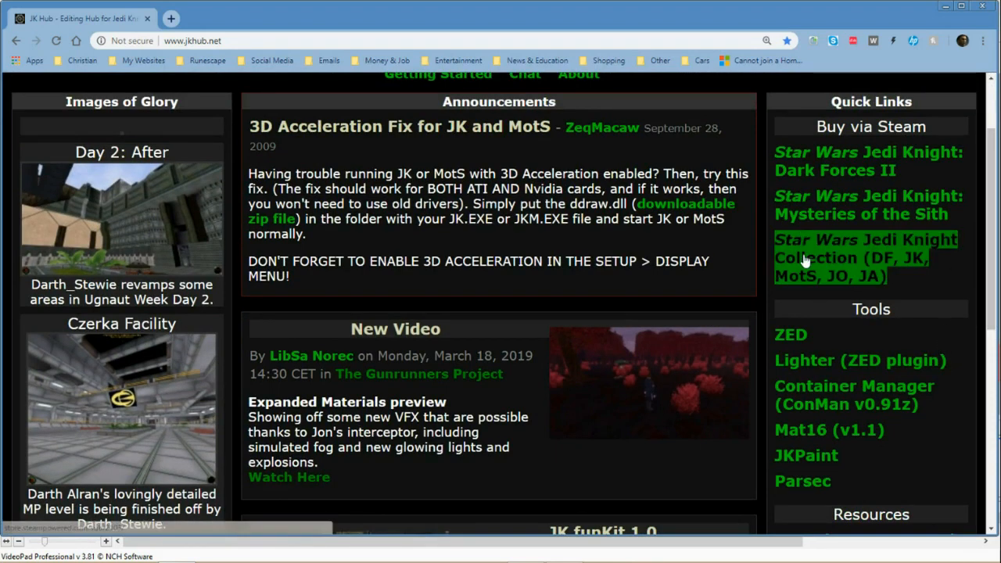
pyautogui.moveTo(990, 194); pyautogui.dragTo(981, 117)
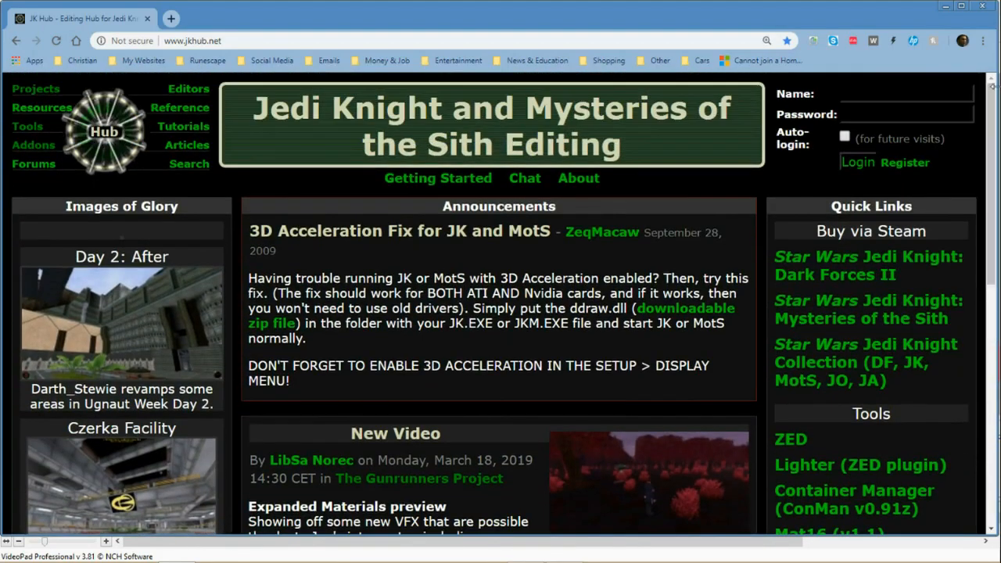
pyautogui.scroll(-3, 114, 423)
pyautogui.scroll(3, 114, 422)
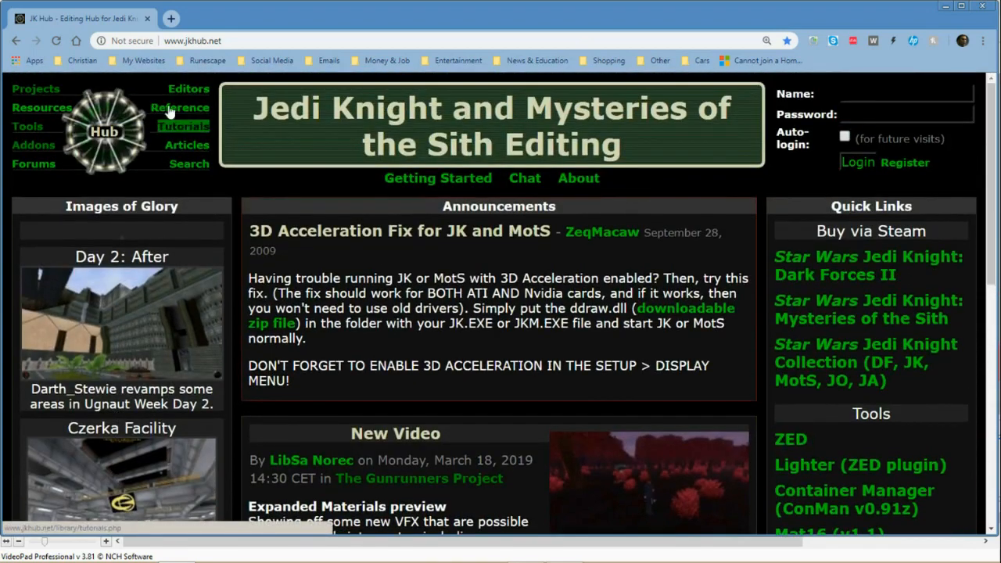